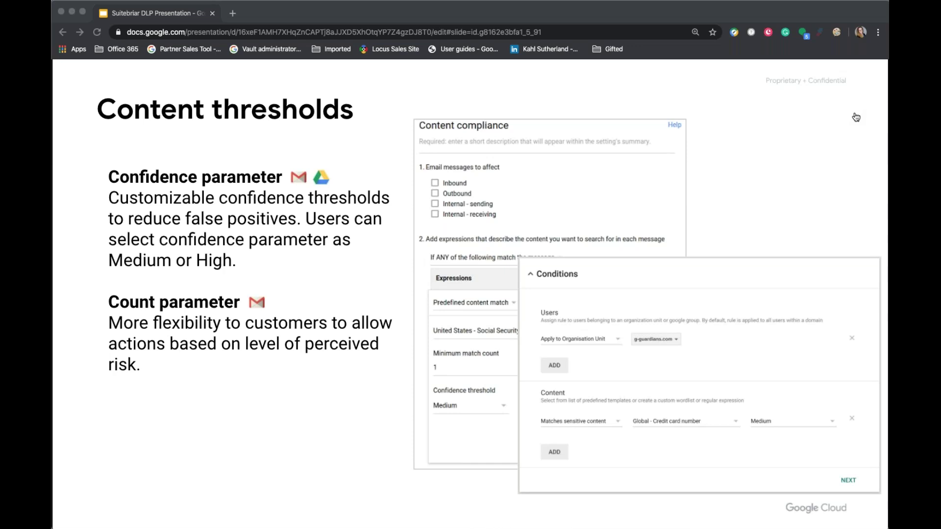
- Advance the DLP deck from Content thresholds to the Creating a DLP template slide
{"action": "key", "text": "Right"}
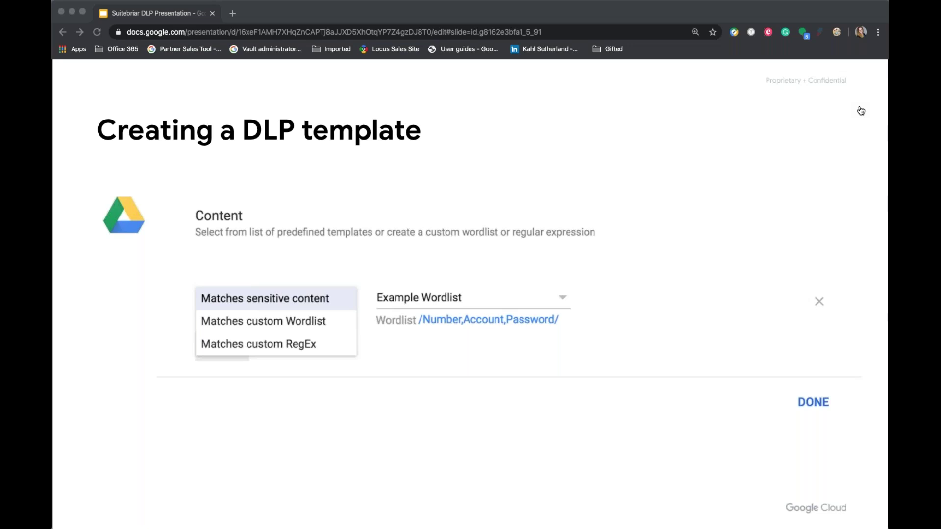
- Advance the DLP deck through the rule actions slide to Audit and notification
{"action": "key", "text": "Right"}
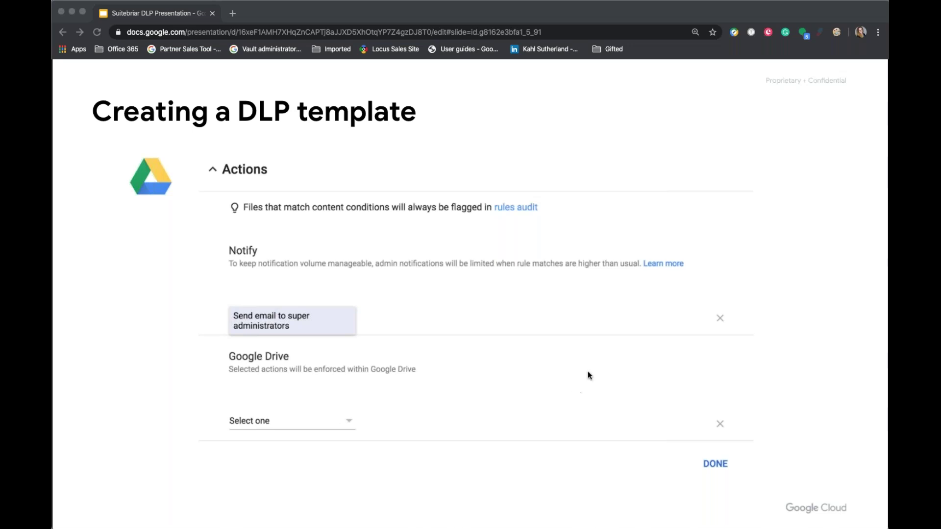
{"action": "left_click", "coordinate": [866, 134]}
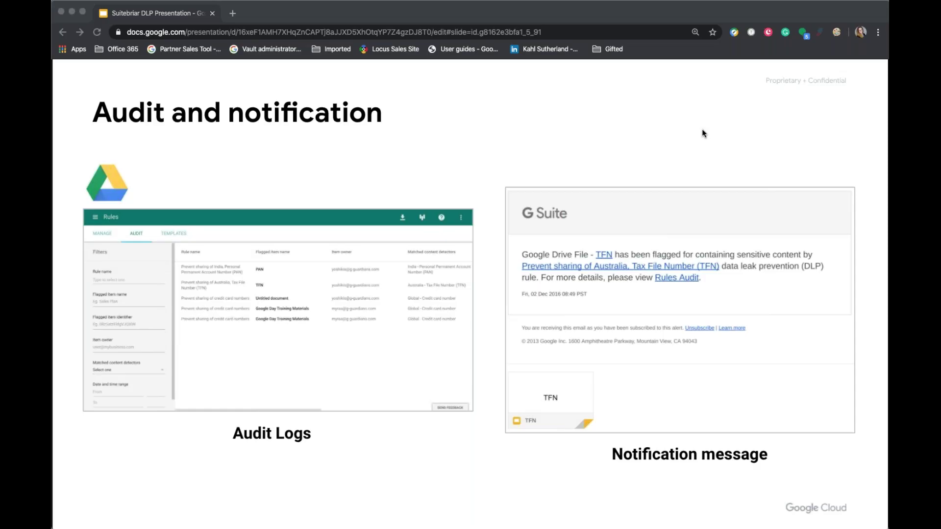
- Switch from the slideshow to the Chrome window showing the Admin console
{"action": "key", "text": "super+Tab"}
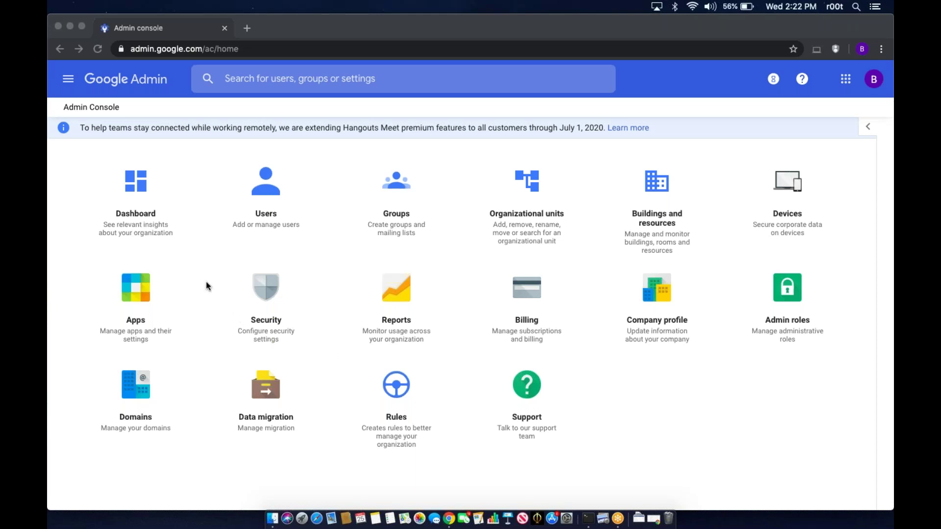
- Go to Apps > G Suite > Gmail and open its Advanced settings page
{"action": "left_click", "coordinate": [132, 290]}
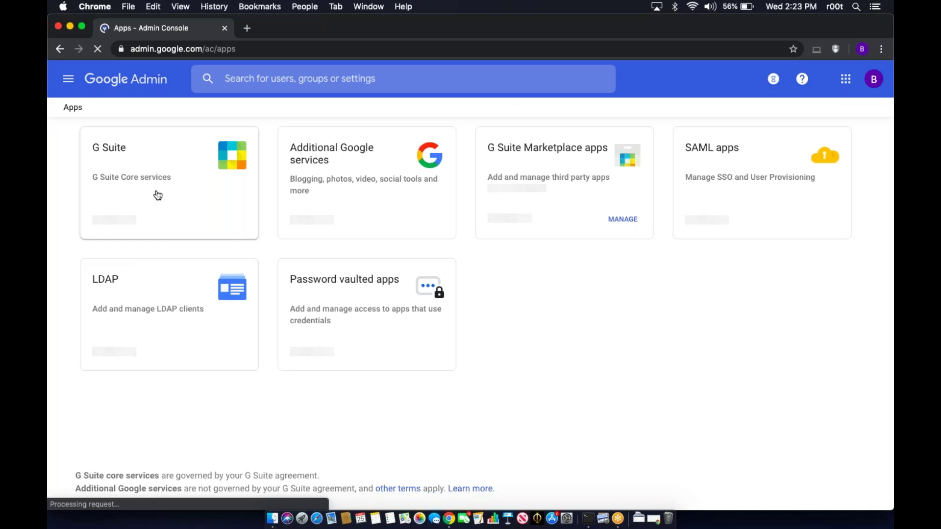
{"action": "left_click", "coordinate": [158, 195]}
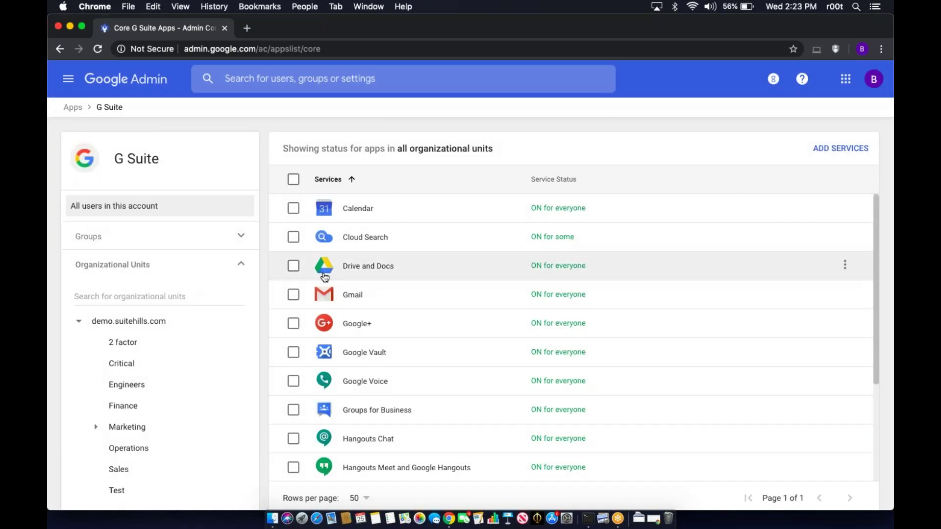
{"action": "left_click", "coordinate": [348, 296]}
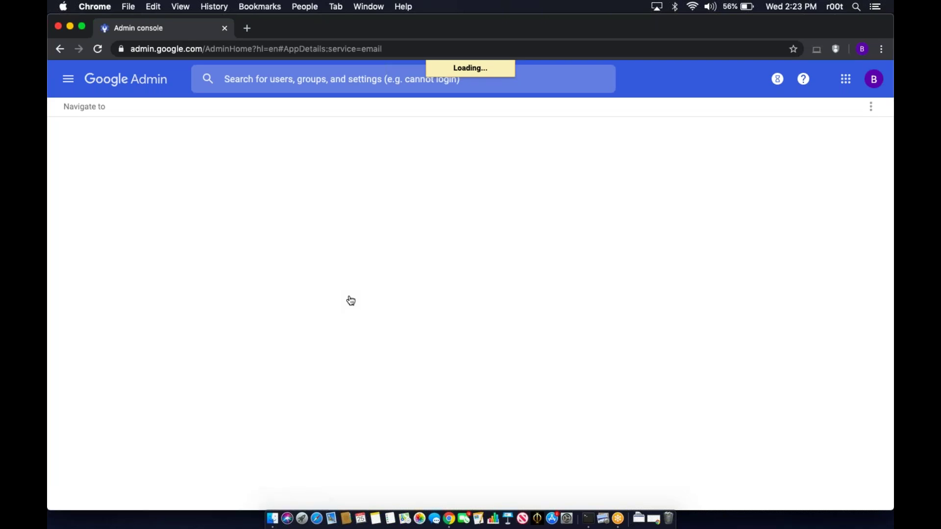
{"action": "scroll", "coordinate": [378, 395], "scroll_direction": "down", "scroll_amount": 10}
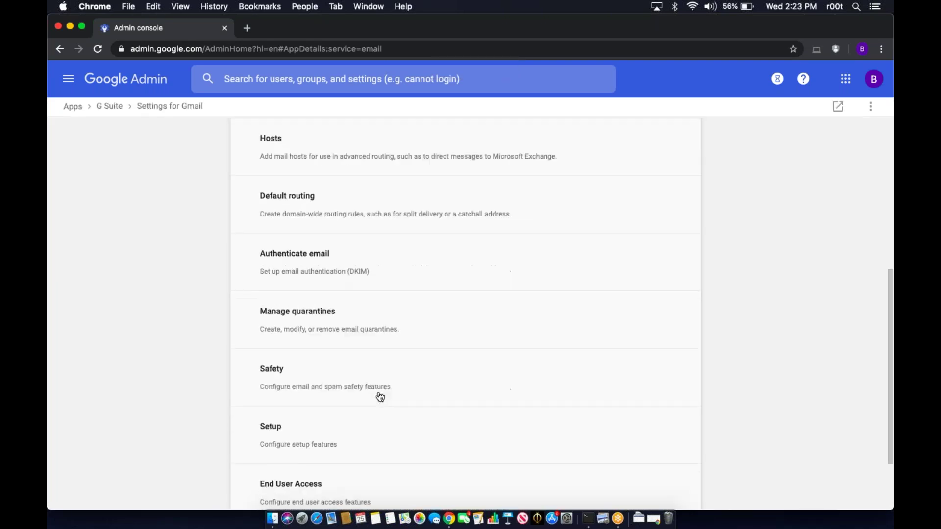
{"action": "left_click", "coordinate": [362, 447]}
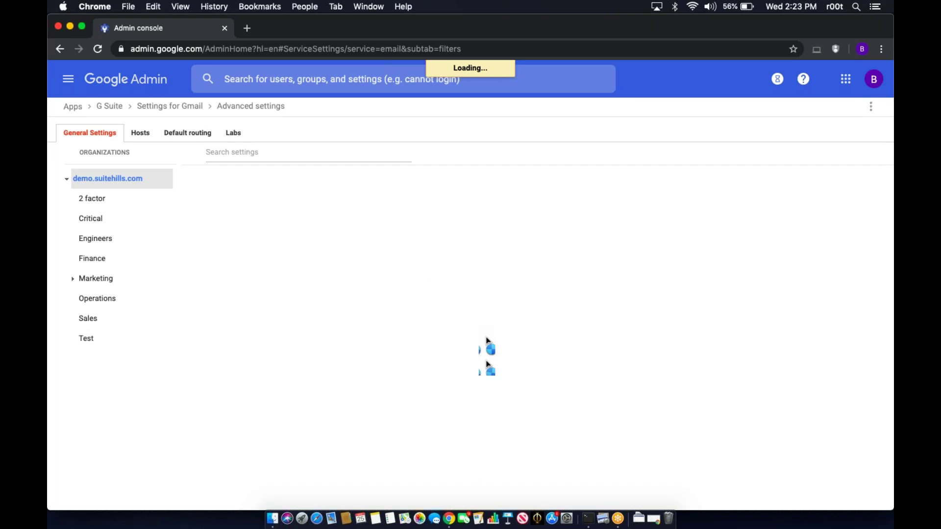
- Scroll to Content compliance and add another rule beside Credit Cards Numbers
{"action": "scroll", "coordinate": [487, 340], "scroll_direction": "down", "scroll_amount": 5}
{"action": "scroll", "coordinate": [486, 337], "scroll_direction": "down", "scroll_amount": 10}
{"action": "scroll", "coordinate": [538, 357], "scroll_direction": "down", "scroll_amount": 10}
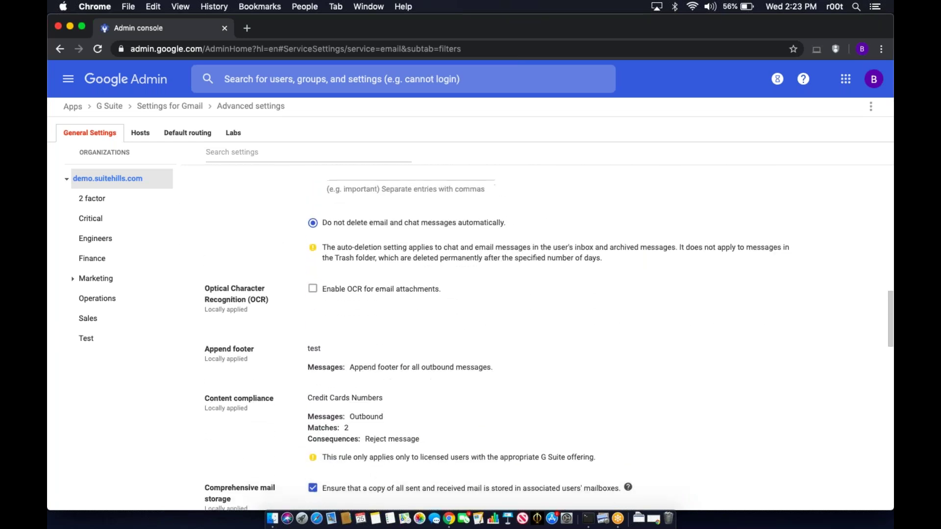
{"action": "scroll", "coordinate": [484, 325], "scroll_direction": "down", "scroll_amount": 5}
{"action": "mouse_move", "coordinate": [510, 272]}
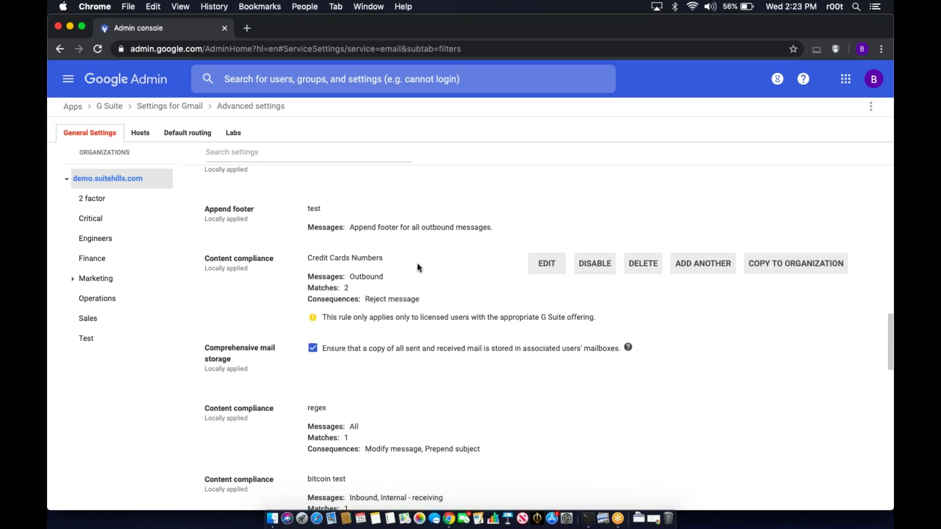
{"action": "left_click_drag", "start_coordinate": [205, 259], "coordinate": [261, 262]}
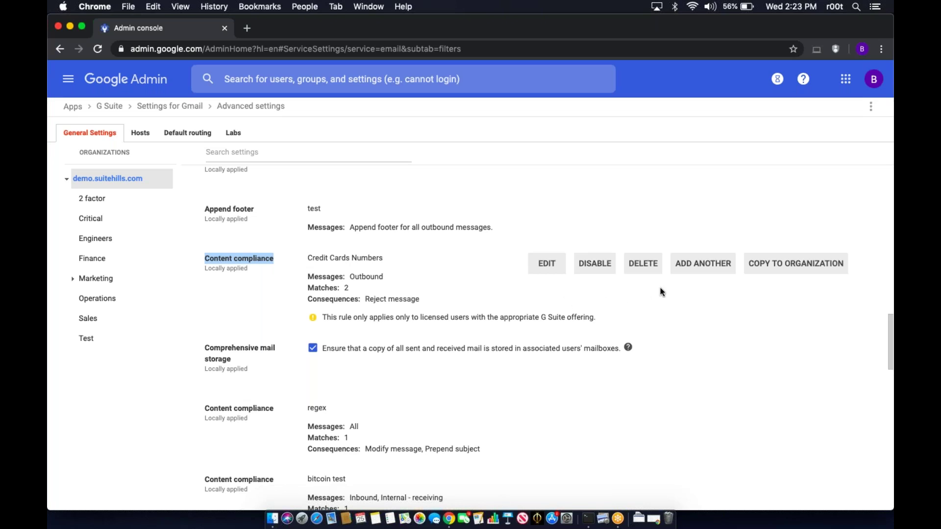
{"action": "left_click", "coordinate": [694, 266]}
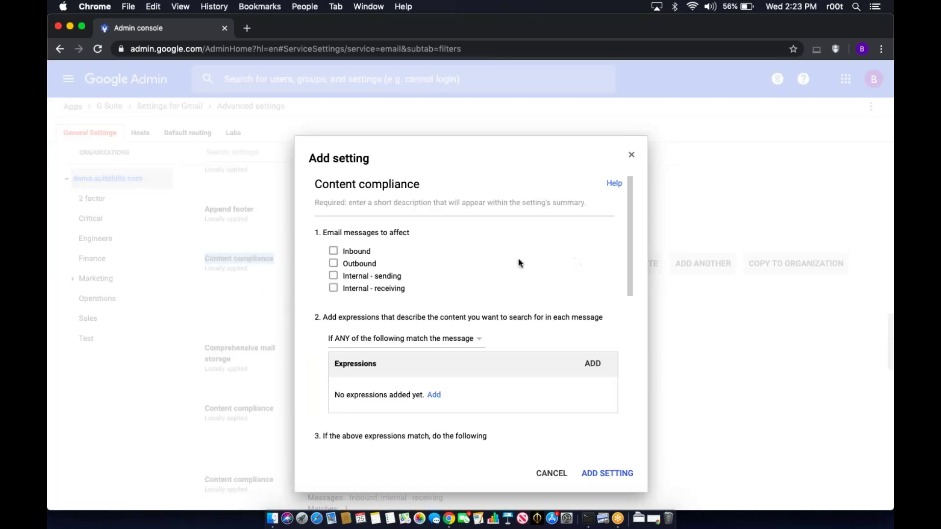
- Describe the new rule as 'DLP Rule' and apply it to outbound messages
{"action": "left_click", "coordinate": [453, 208]}
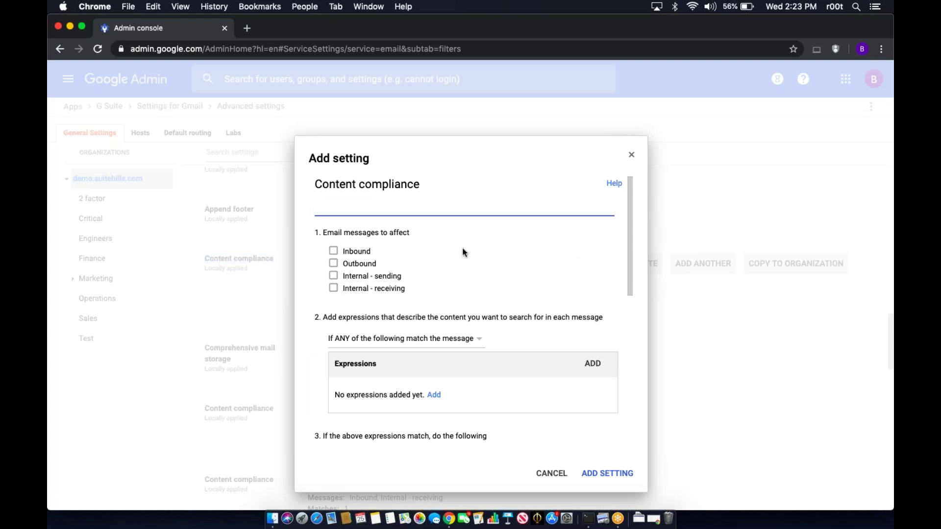
{"action": "type", "text": "DLP Rule"}
{"action": "left_click", "coordinate": [459, 274]}
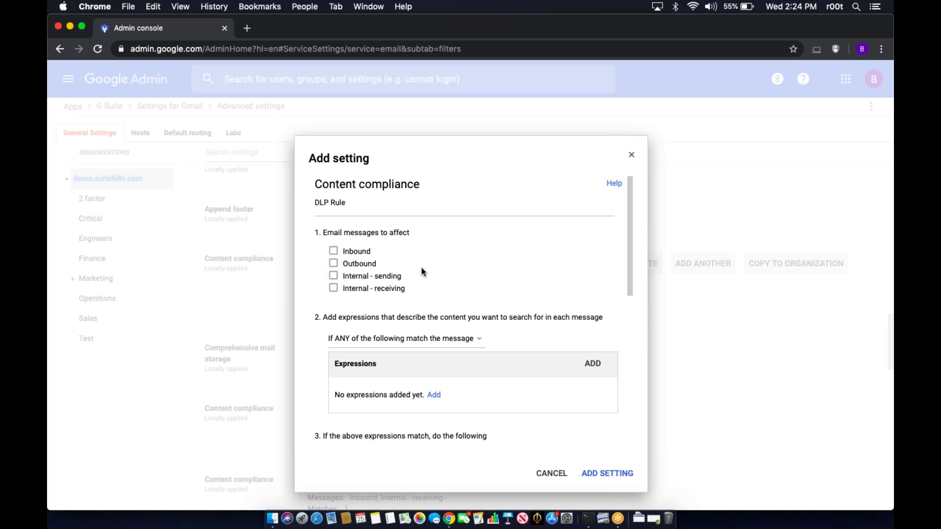
{"action": "left_click", "coordinate": [335, 265]}
- Keep 'If ANY' expression matching and start adding a new expression
{"action": "scroll", "coordinate": [481, 291], "scroll_direction": "down", "scroll_amount": 2}
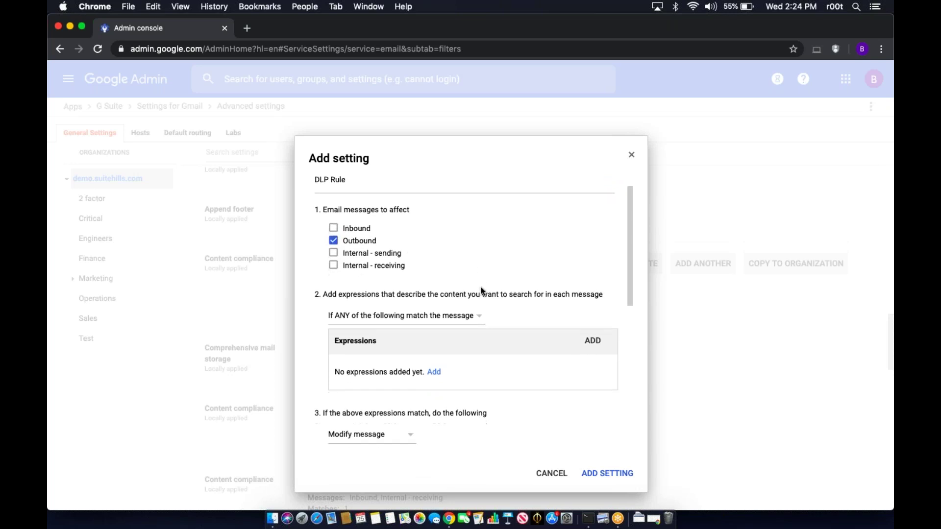
{"action": "scroll", "coordinate": [481, 291], "scroll_direction": "down", "scroll_amount": 1}
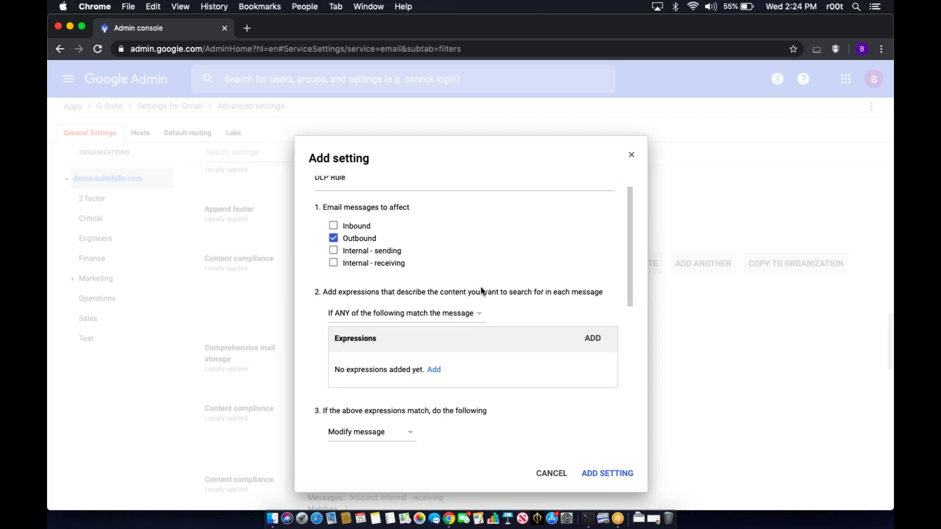
{"action": "scroll", "coordinate": [482, 292], "scroll_direction": "down", "scroll_amount": 2}
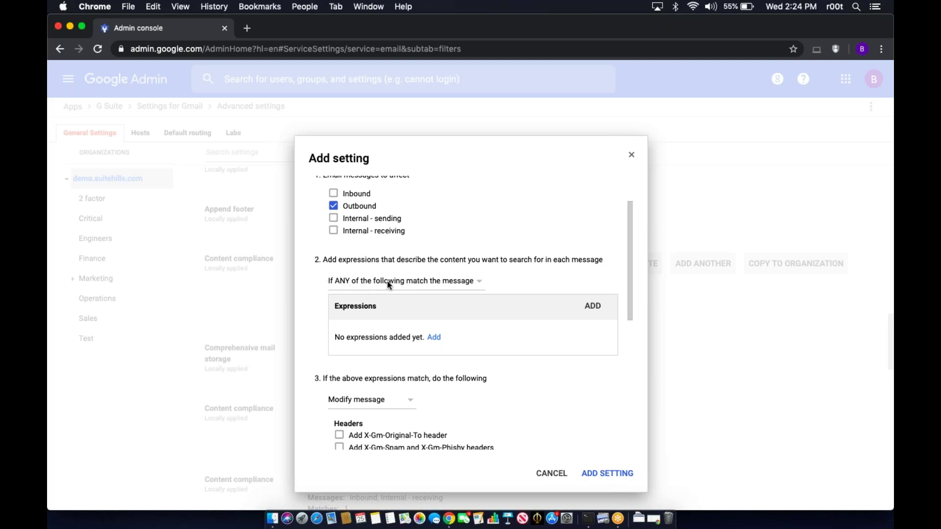
{"action": "left_click", "coordinate": [438, 281]}
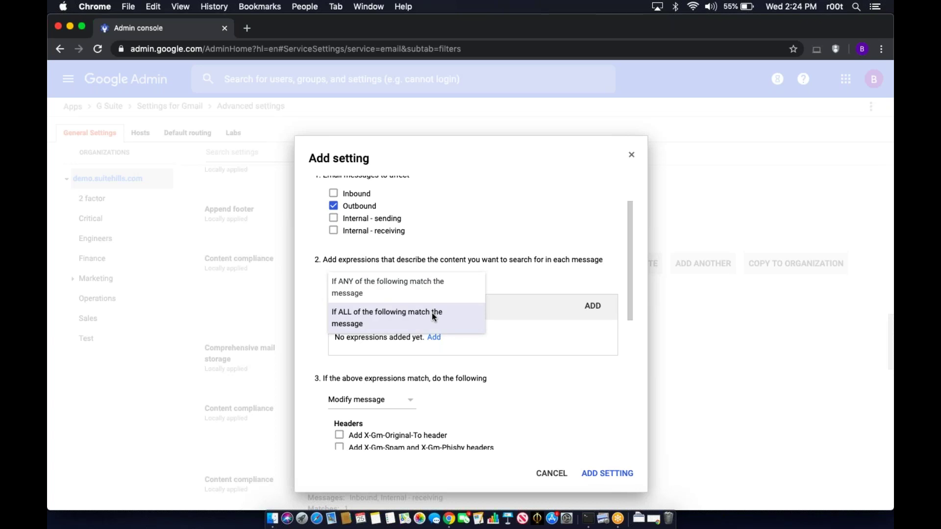
{"action": "left_click", "coordinate": [512, 290]}
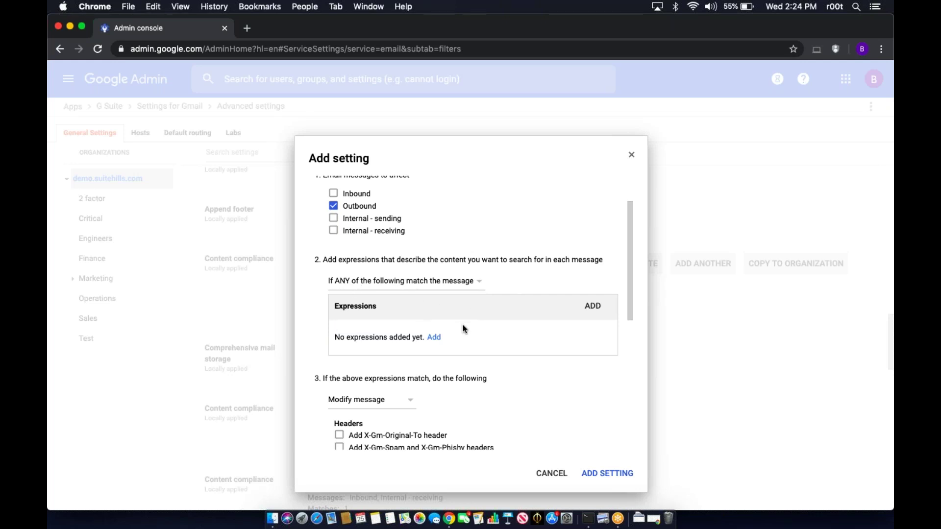
{"action": "left_click", "coordinate": [434, 338]}
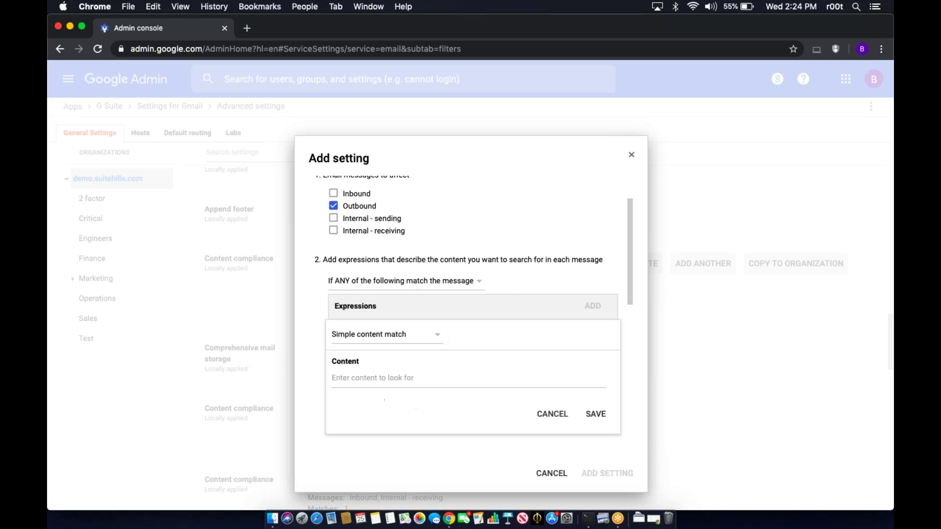
- Try the match type choices, briefly switching the expression to Advanced content match
{"action": "scroll", "coordinate": [498, 354], "scroll_direction": "down", "scroll_amount": 2}
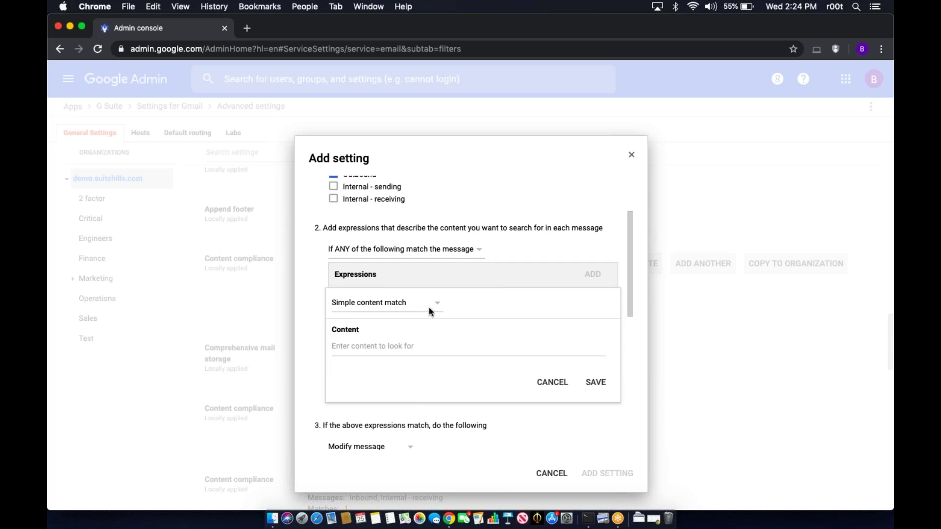
{"action": "left_click", "coordinate": [437, 306]}
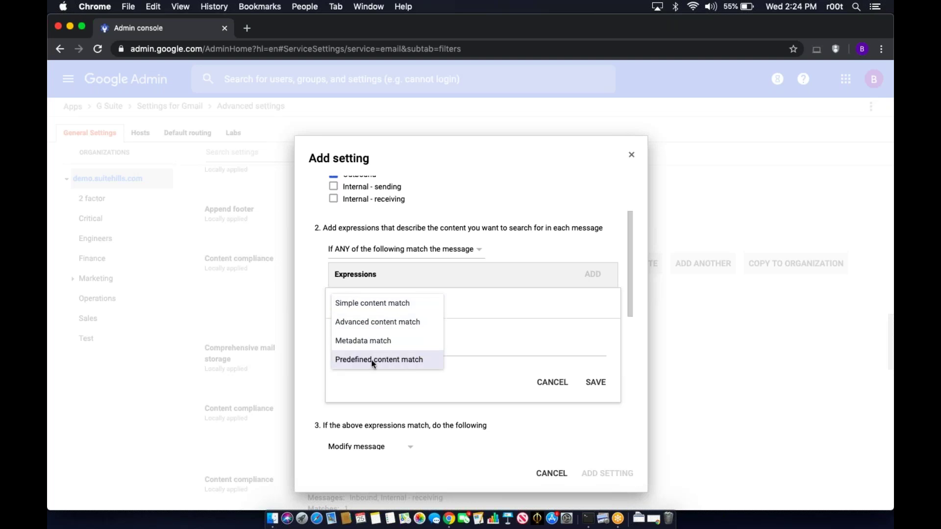
{"action": "left_click", "coordinate": [416, 307]}
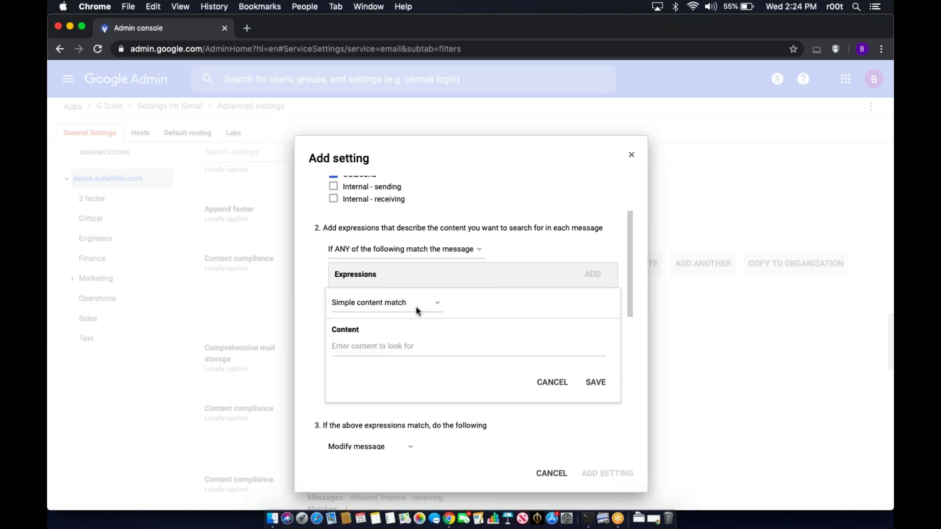
{"action": "left_click", "coordinate": [409, 344]}
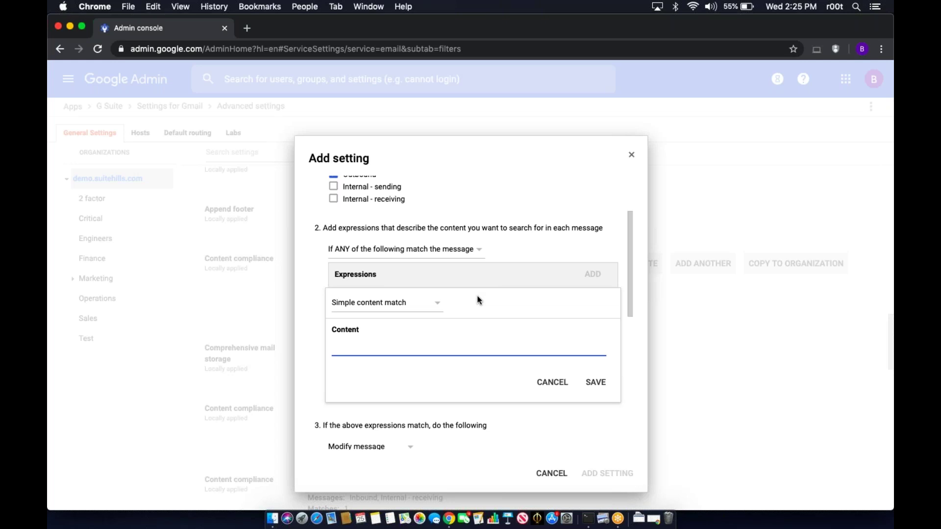
{"action": "left_click", "coordinate": [425, 303]}
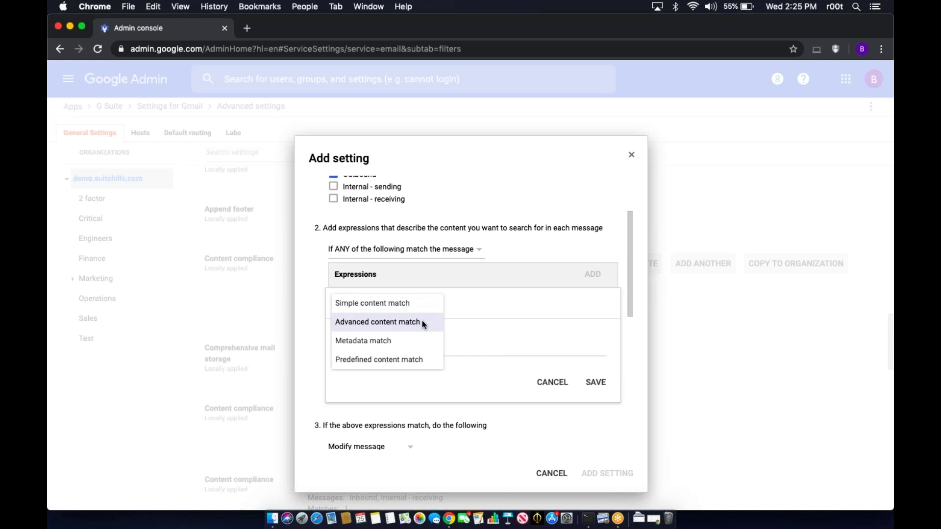
{"action": "left_click", "coordinate": [424, 325]}
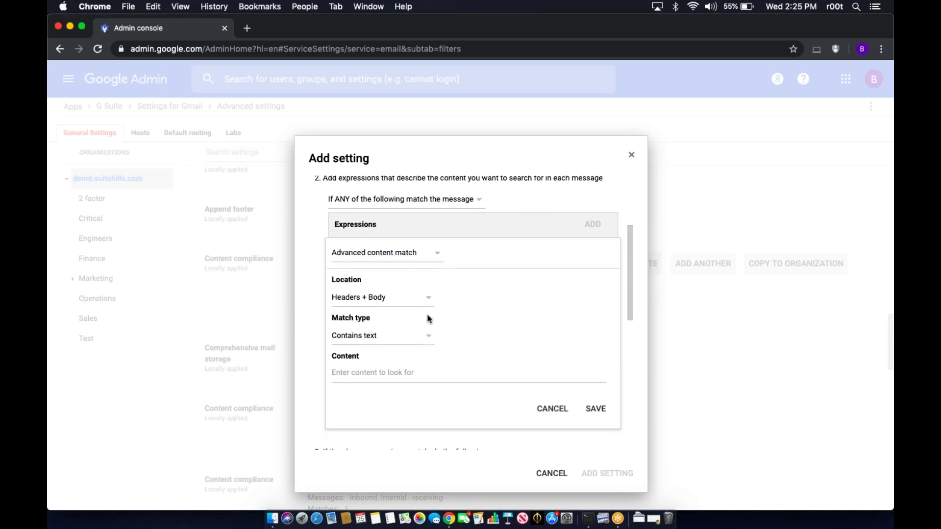
- Set the expression to Simple content match looking for 'Yellow Bird'
{"action": "left_click", "coordinate": [420, 302]}
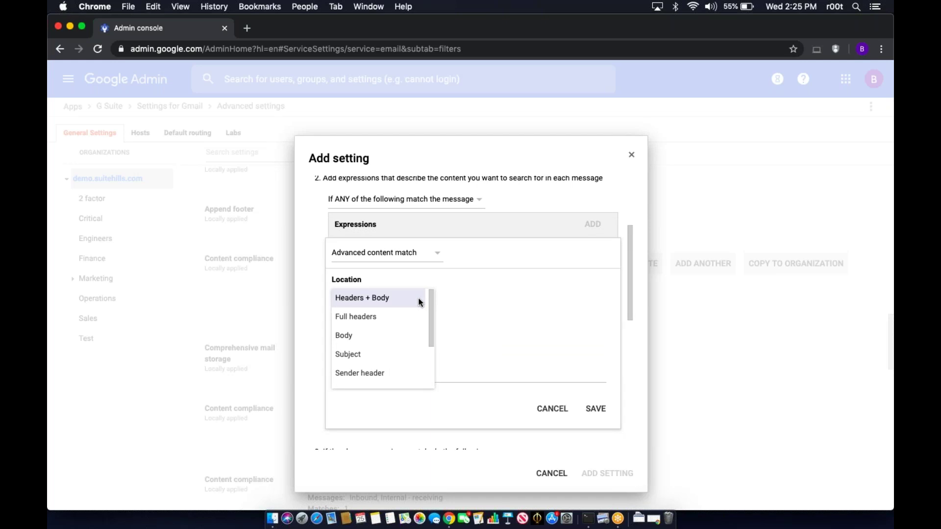
{"action": "scroll", "coordinate": [411, 357], "scroll_direction": "down", "scroll_amount": 3}
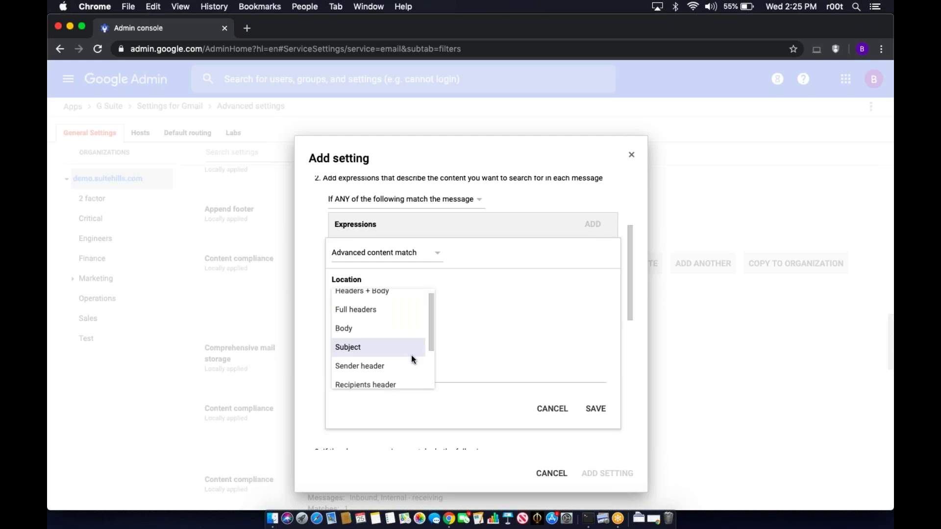
{"action": "left_click", "coordinate": [488, 310]}
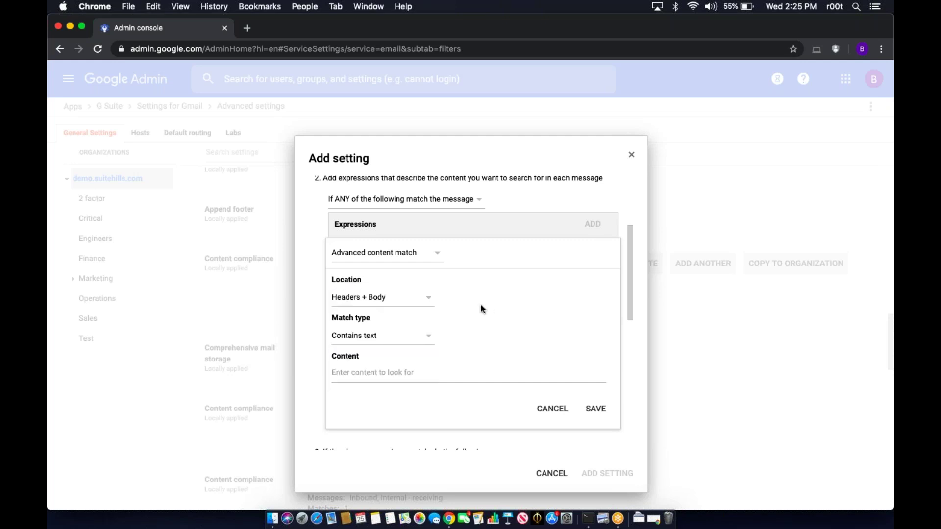
{"action": "left_click", "coordinate": [406, 252]}
{"action": "left_click", "coordinate": [405, 253]}
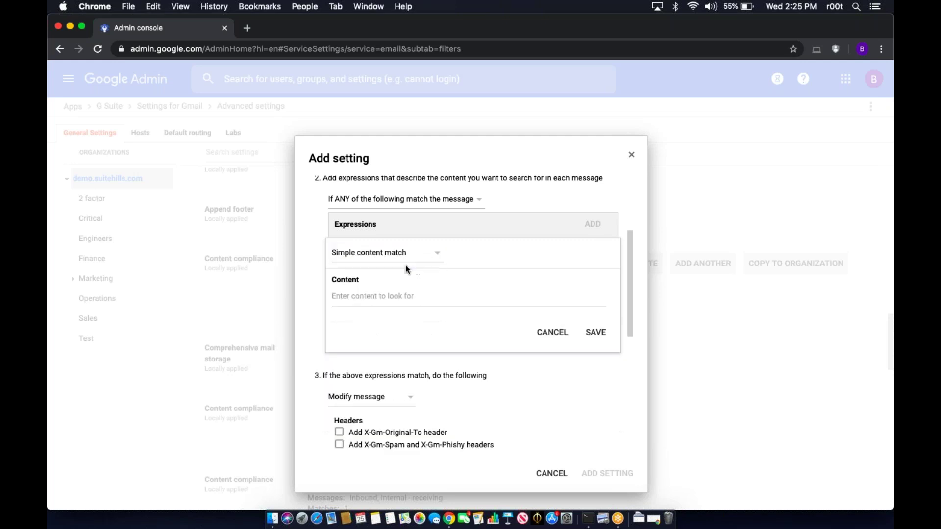
{"action": "left_click", "coordinate": [397, 297]}
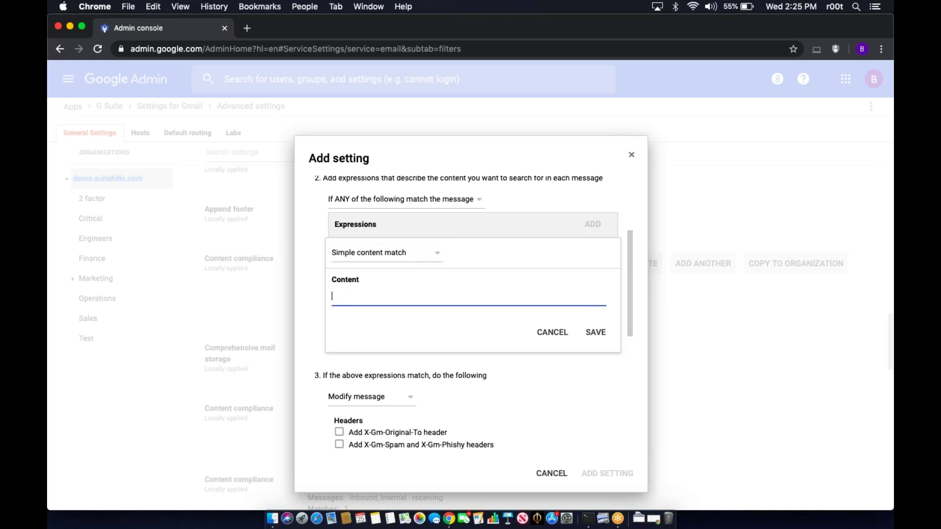
{"action": "type", "text": "Yellow Bird"}
- Save the Yellow Bird expression into the rule's Expressions list
{"action": "left_click", "coordinate": [592, 333]}
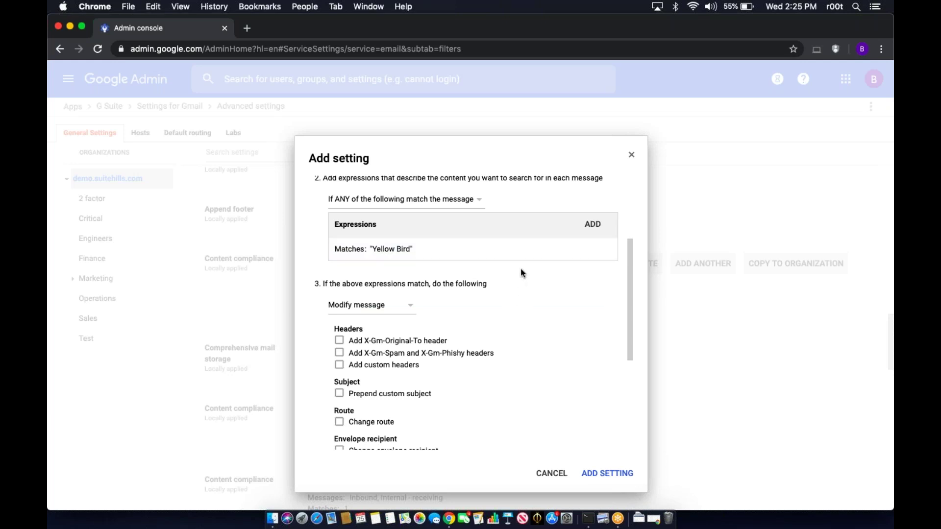
{"action": "mouse_move", "coordinate": [408, 249]}
{"action": "scroll", "coordinate": [461, 310], "scroll_direction": "down", "scroll_amount": 2}
{"action": "scroll", "coordinate": [461, 311], "scroll_direction": "down", "scroll_amount": 1}
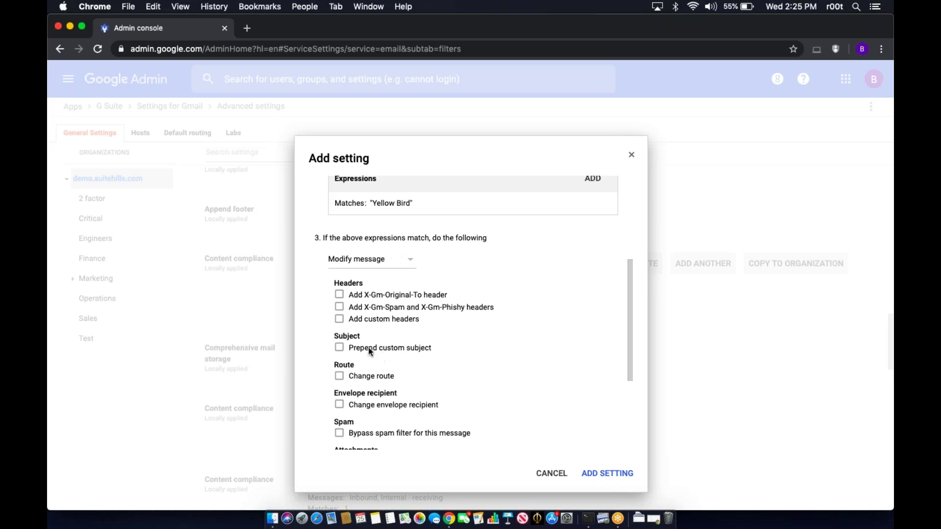
- Toggle Prepend custom subject on and off, leaving the Modify message options unchanged
{"action": "left_click", "coordinate": [350, 351]}
{"action": "left_click", "coordinate": [350, 351]}
{"action": "scroll", "coordinate": [455, 340], "scroll_direction": "down", "scroll_amount": 2}
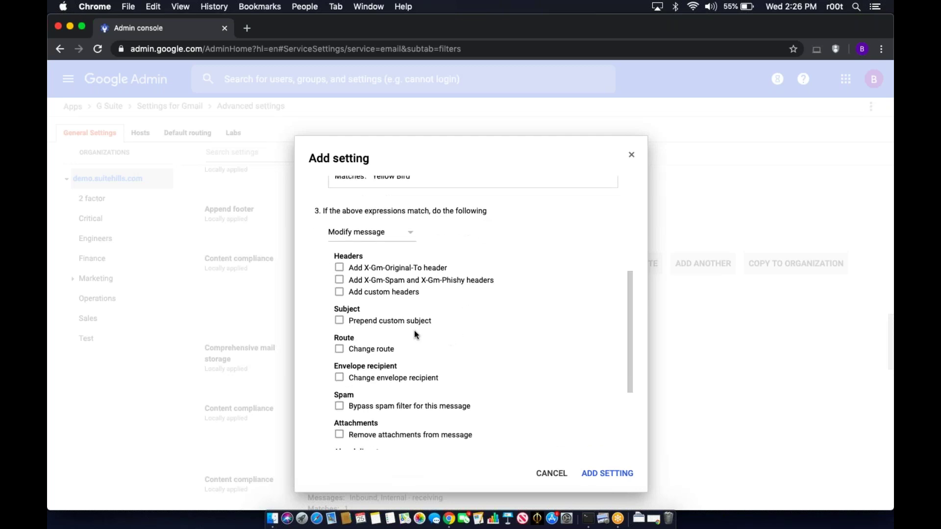
{"action": "scroll", "coordinate": [486, 328], "scroll_direction": "down", "scroll_amount": 4}
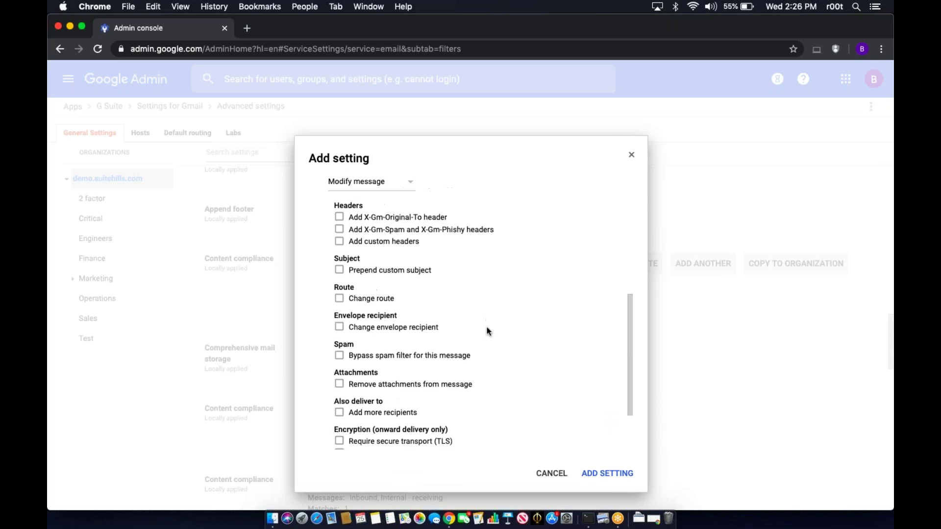
{"action": "scroll", "coordinate": [487, 331], "scroll_direction": "up", "scroll_amount": 6}
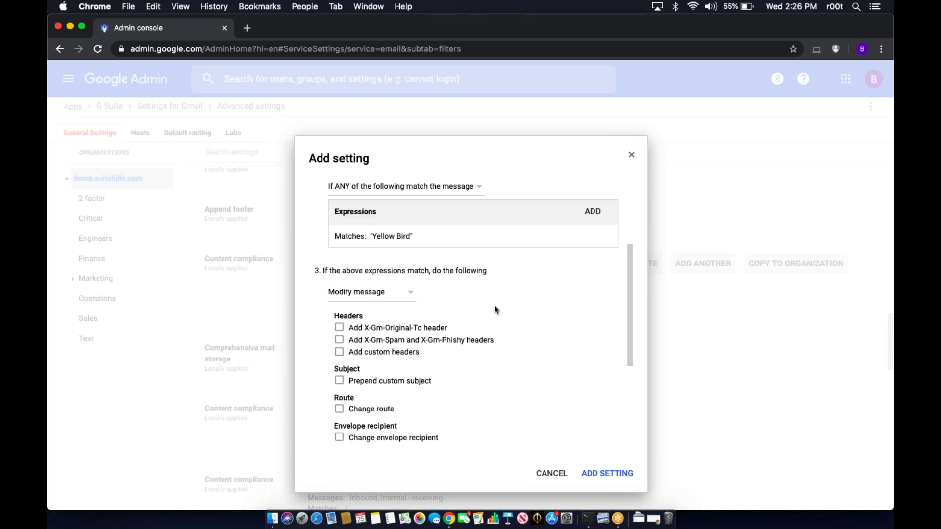
- Set the action to Reject message with notice 'Do not send Yellow Bird outside the organization'
{"action": "left_click", "coordinate": [410, 295]}
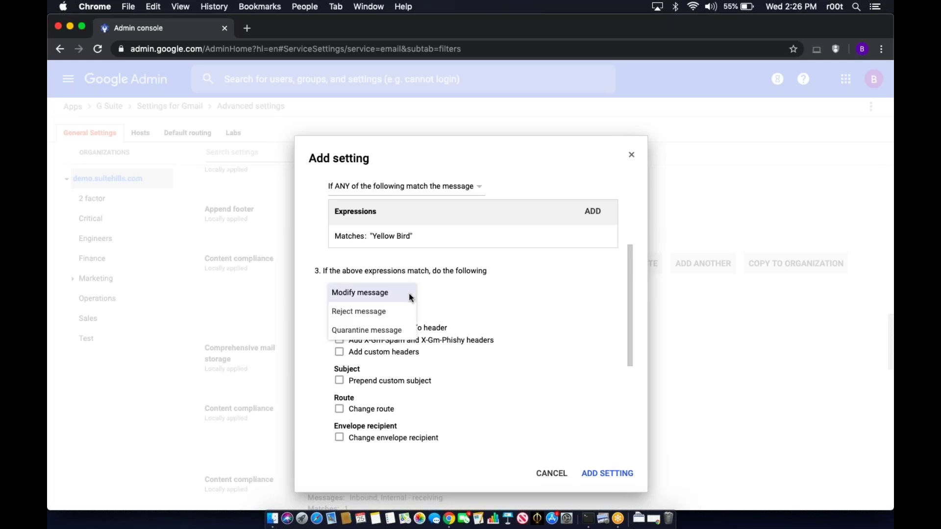
{"action": "left_click", "coordinate": [408, 307]}
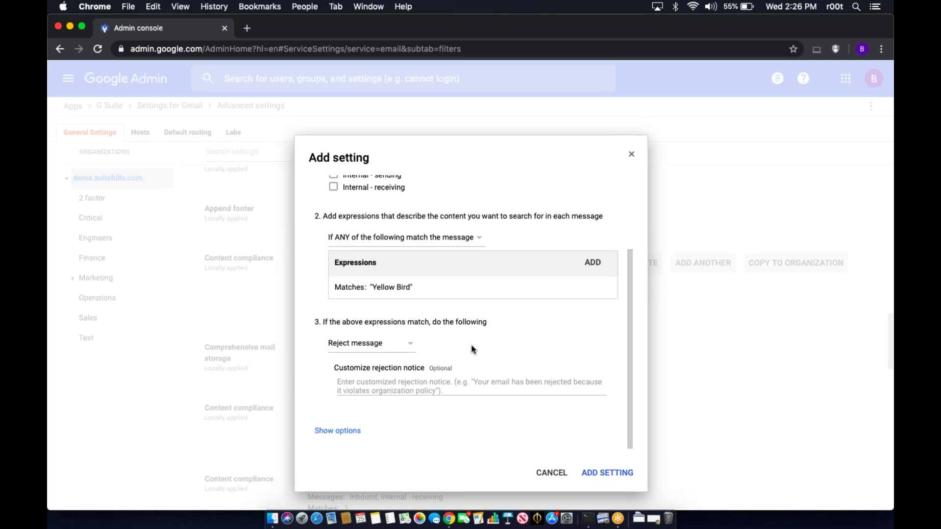
{"action": "left_click", "coordinate": [450, 385]}
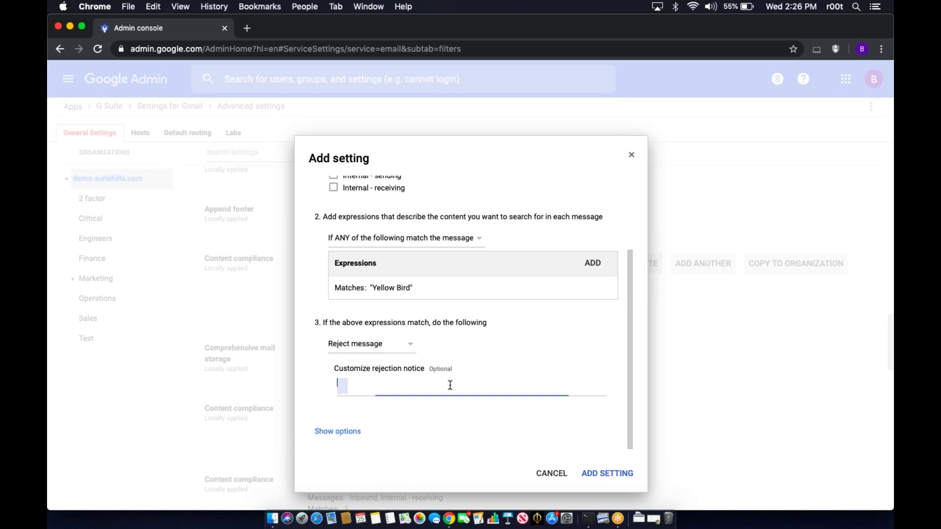
{"action": "type", "text": "Do not send Yellow Bird outside the organization"}
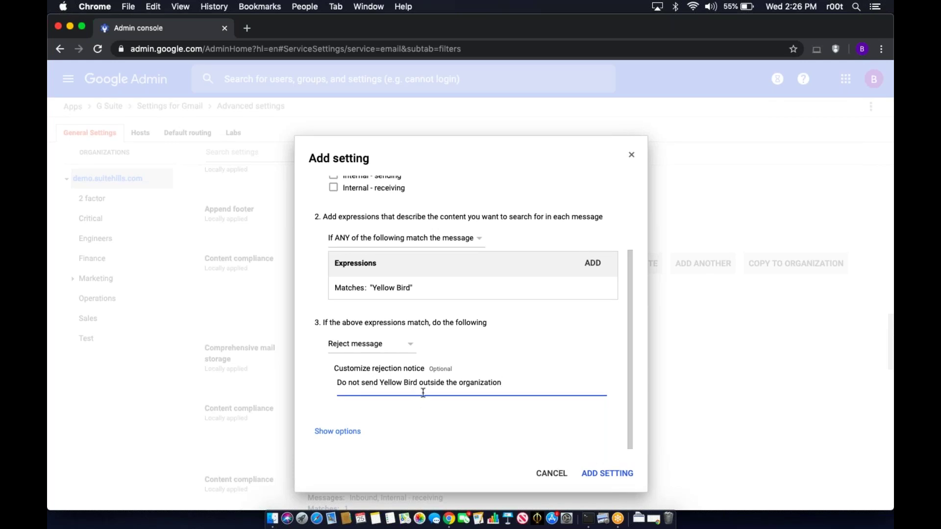
{"action": "left_click", "coordinate": [410, 347]}
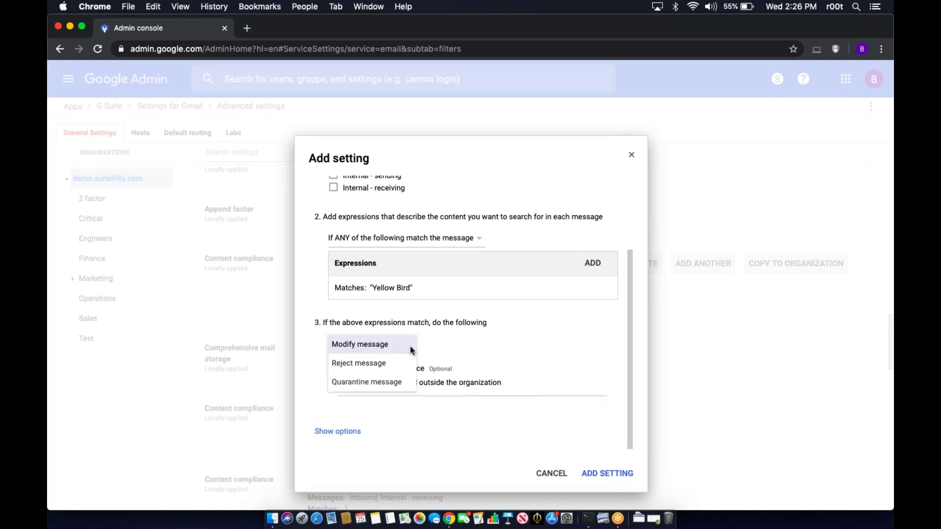
- Switch the action to Quarantine message in the Default quarantine and reveal additional options
{"action": "left_click", "coordinate": [405, 381]}
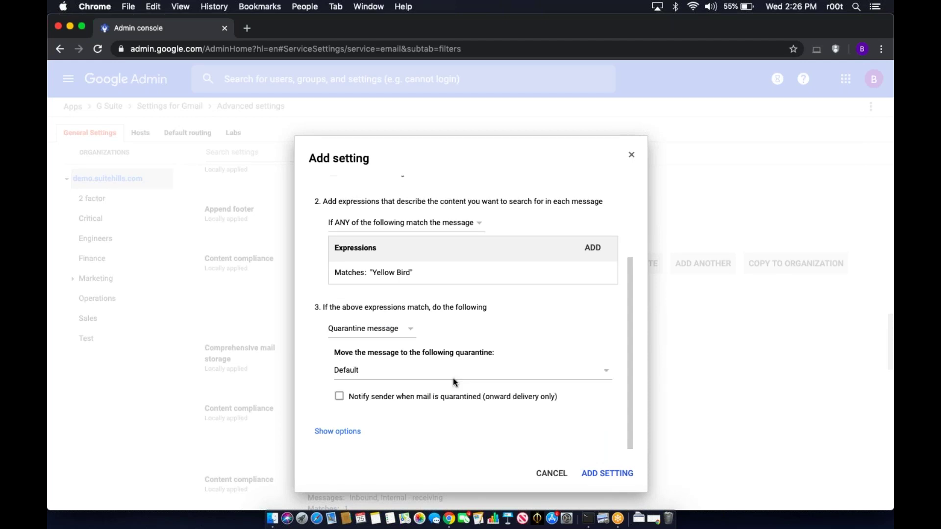
{"action": "left_click", "coordinate": [517, 375]}
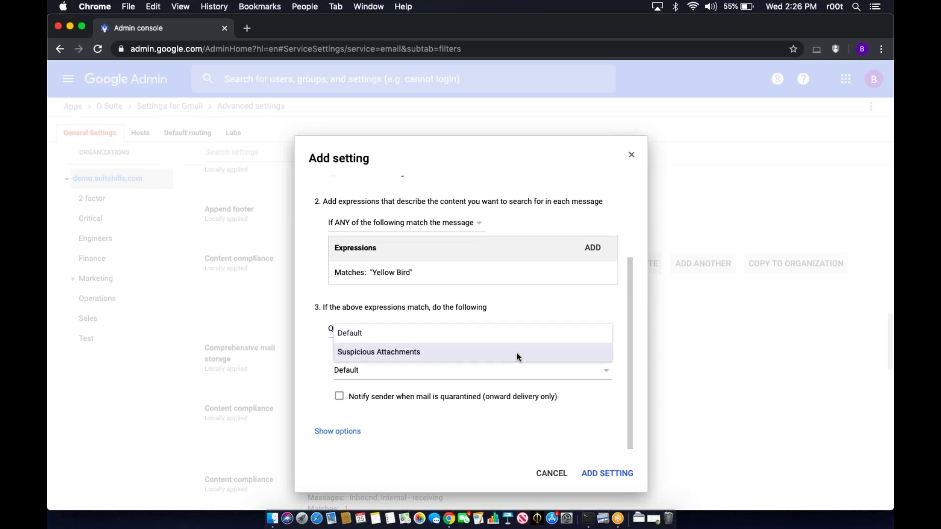
{"action": "left_click", "coordinate": [491, 418]}
{"action": "left_click", "coordinate": [350, 432]}
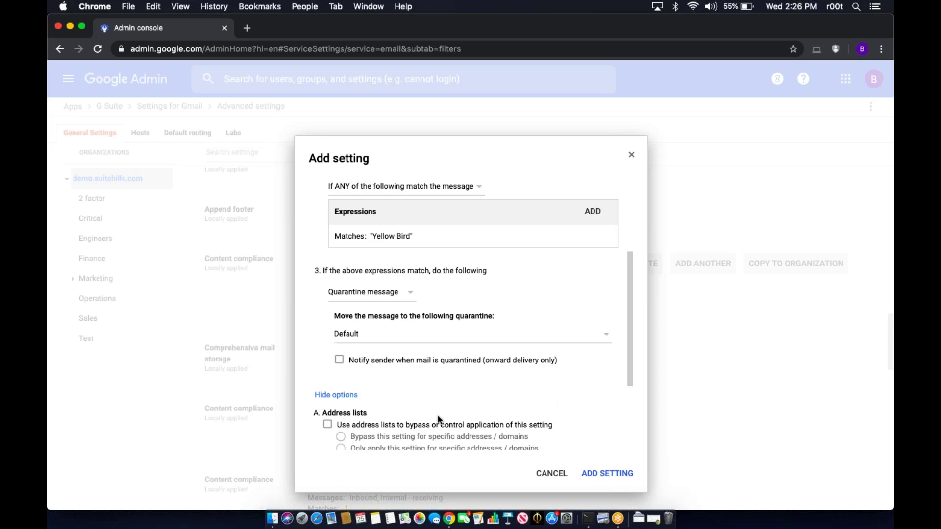
{"action": "scroll", "coordinate": [488, 364], "scroll_direction": "down", "scroll_amount": 5}
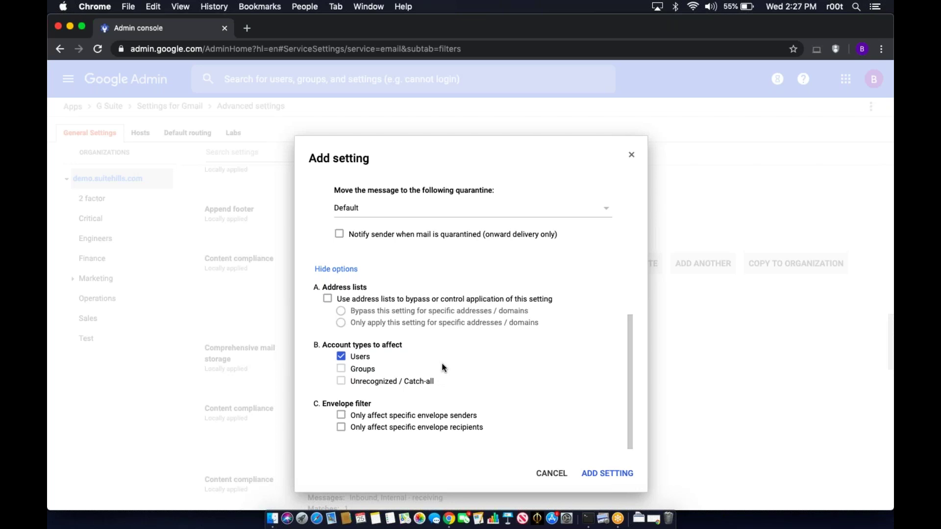
{"action": "scroll", "coordinate": [442, 363], "scroll_direction": "up", "scroll_amount": 6}
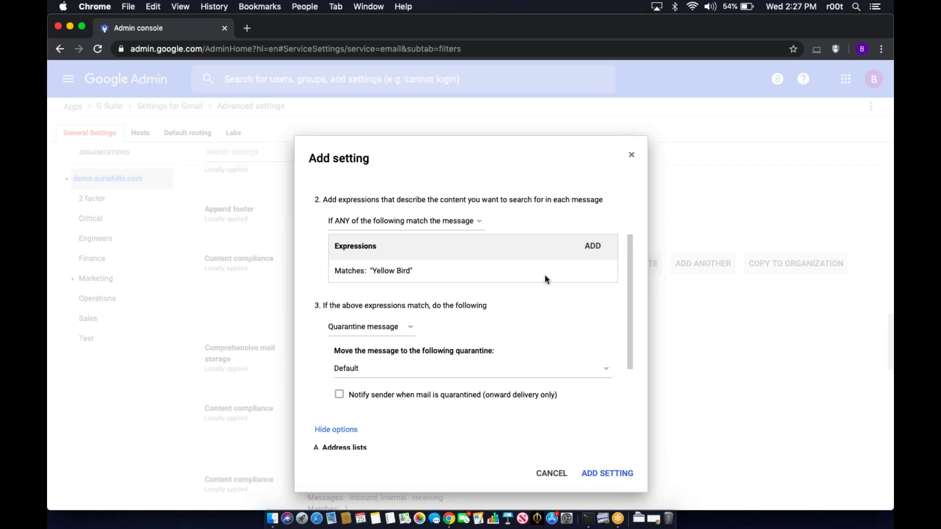
{"action": "mouse_move", "coordinate": [549, 268]}
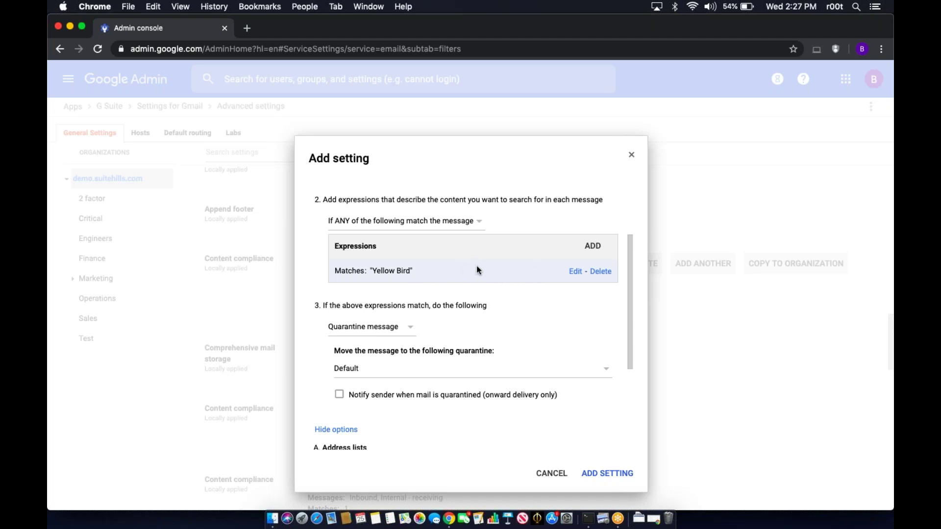
- Change the Yellow Bird expression to a Predefined content match and browse the available detectors
{"action": "left_click", "coordinate": [573, 273]}
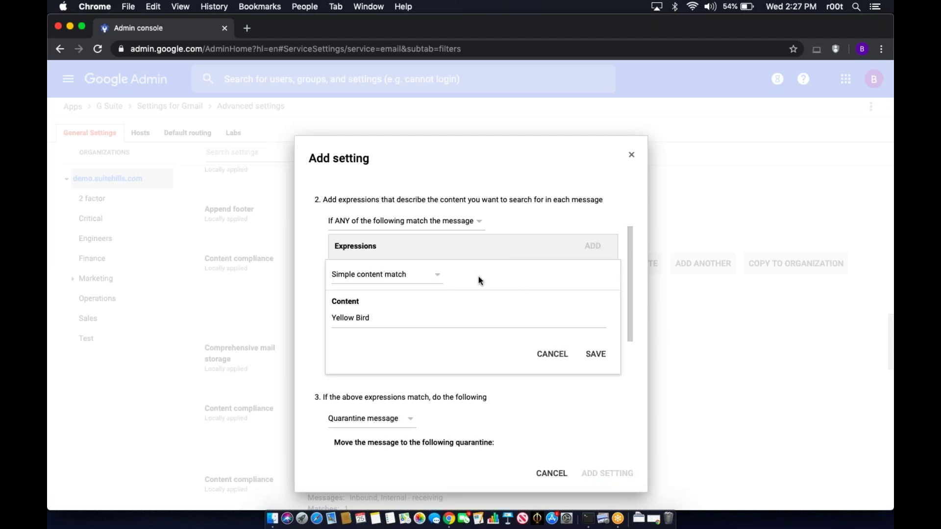
{"action": "left_click", "coordinate": [431, 279]}
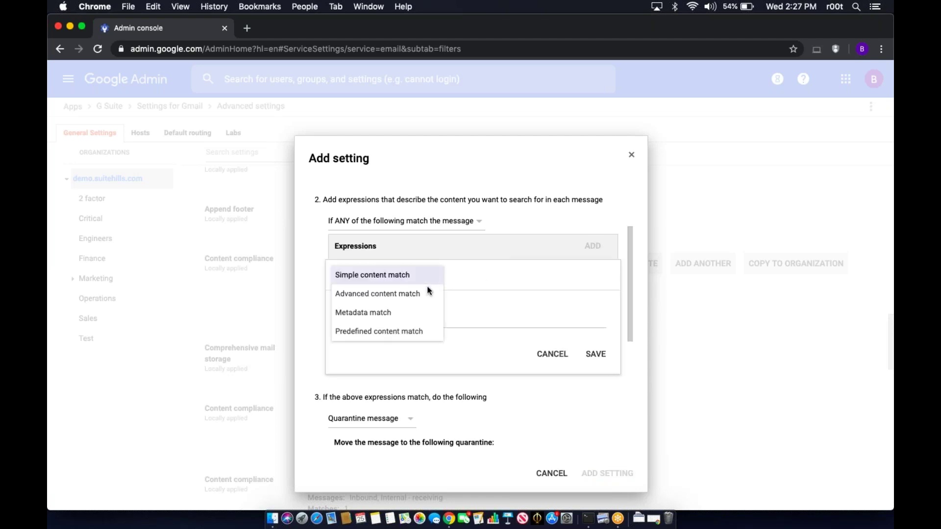
{"action": "left_click", "coordinate": [415, 329]}
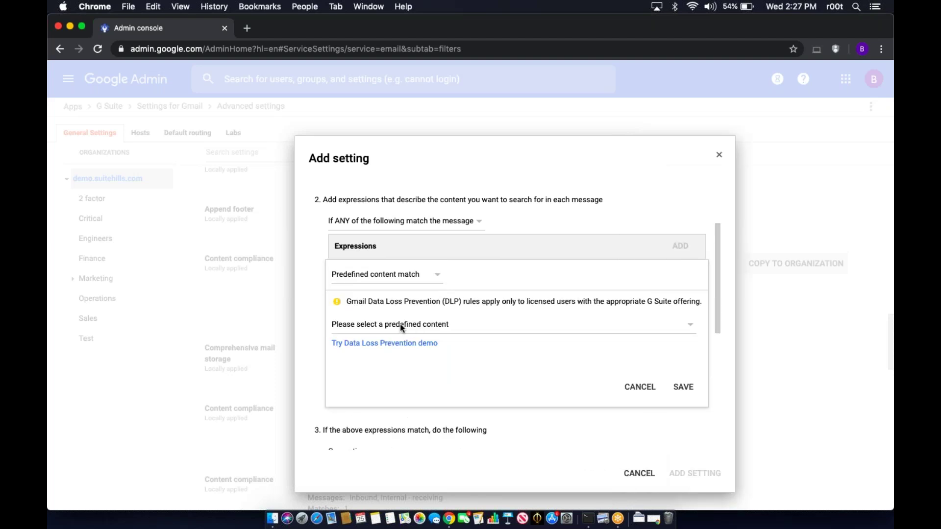
{"action": "left_click", "coordinate": [401, 326]}
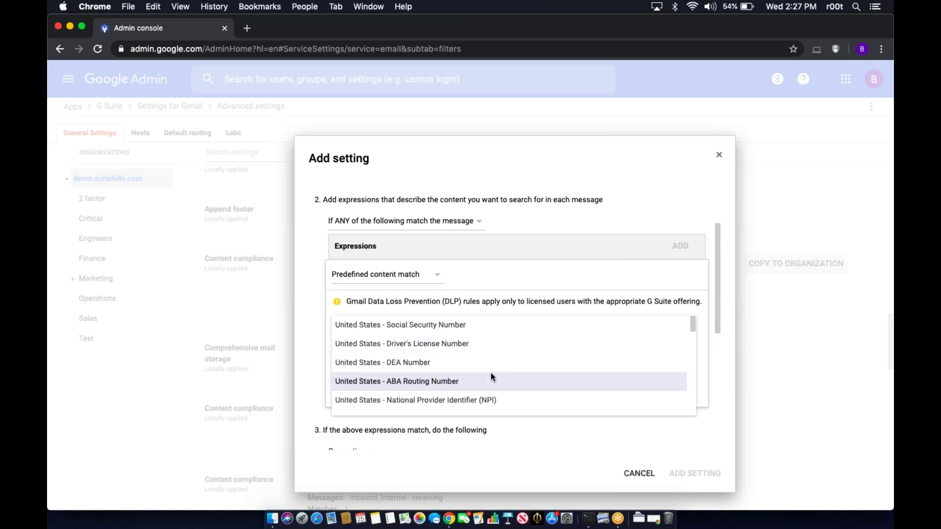
{"action": "scroll", "coordinate": [492, 376], "scroll_direction": "down", "scroll_amount": 8}
{"action": "scroll", "coordinate": [492, 377], "scroll_direction": "down", "scroll_amount": 3}
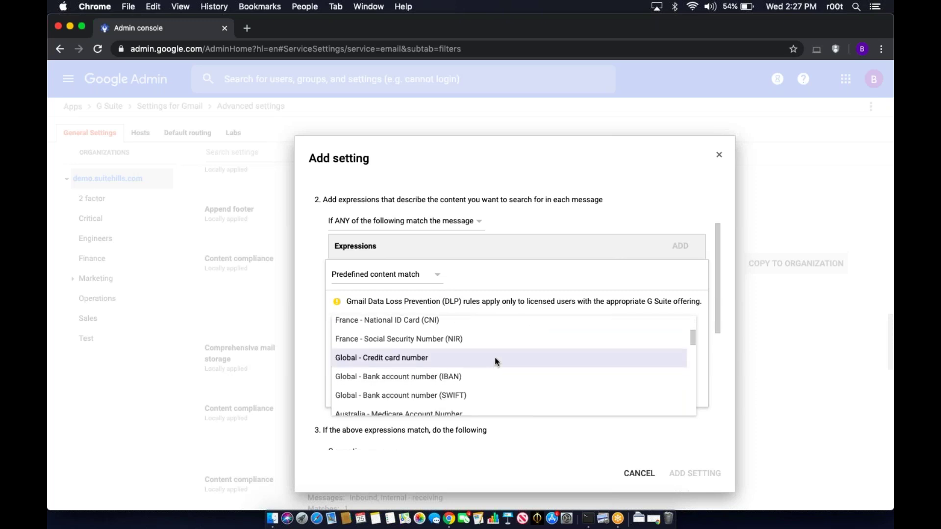
- Choose the Global - Credit card number detector with a minimum match count of 5
{"action": "left_click", "coordinate": [461, 366]}
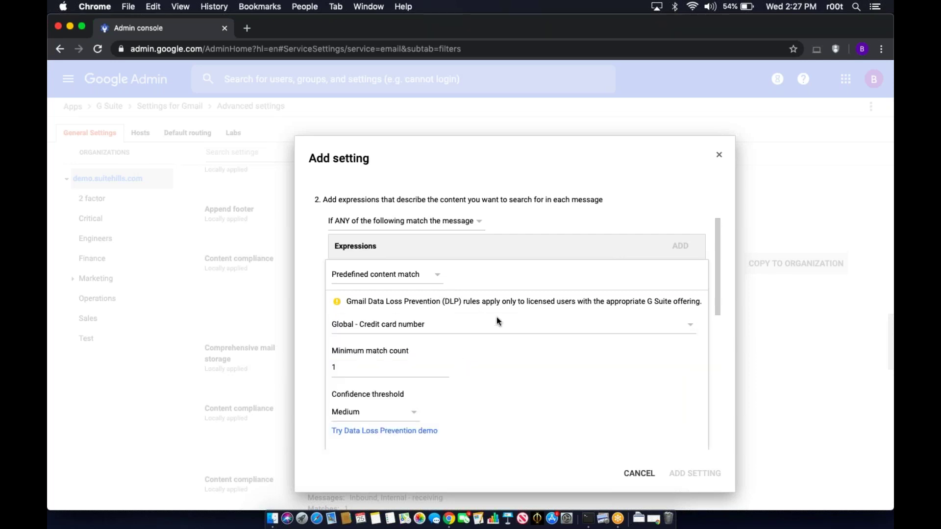
{"action": "scroll", "coordinate": [490, 366], "scroll_direction": "down", "scroll_amount": 1}
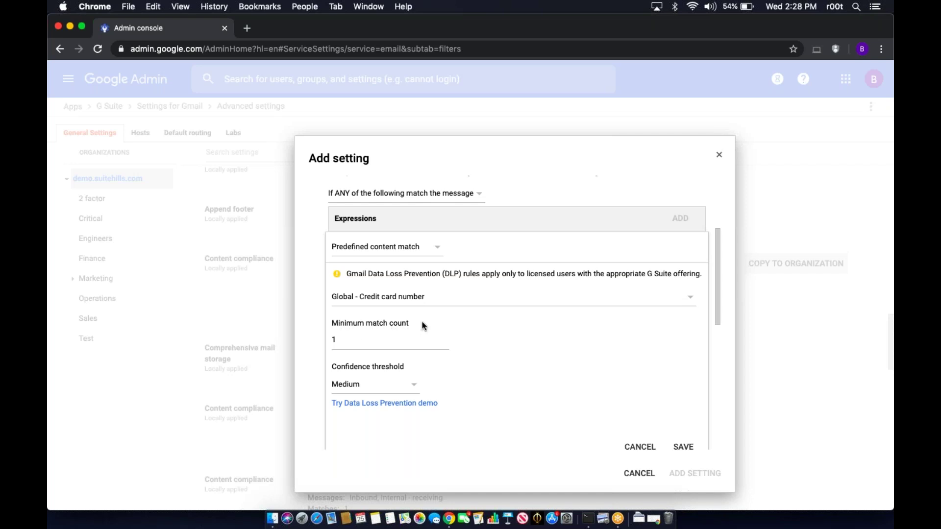
{"action": "scroll", "coordinate": [397, 341], "scroll_direction": "down", "scroll_amount": 1}
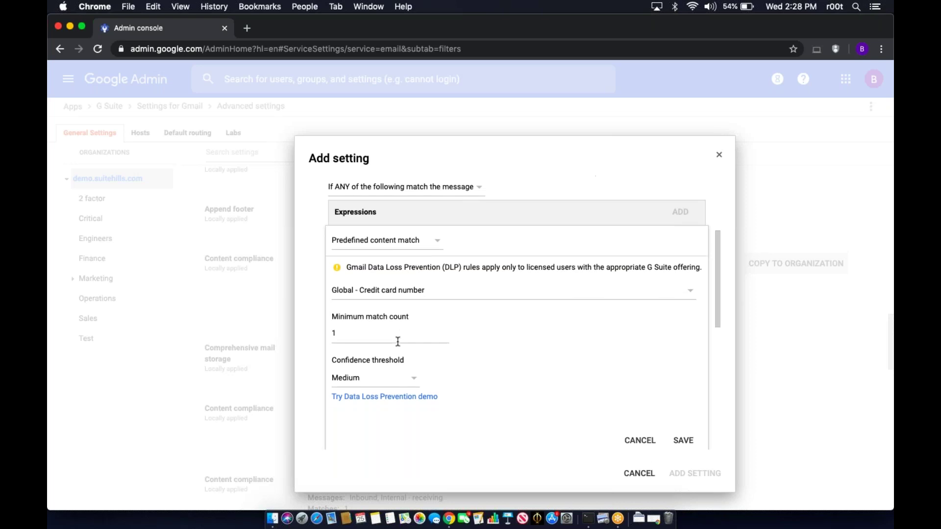
{"action": "left_click", "coordinate": [440, 317]}
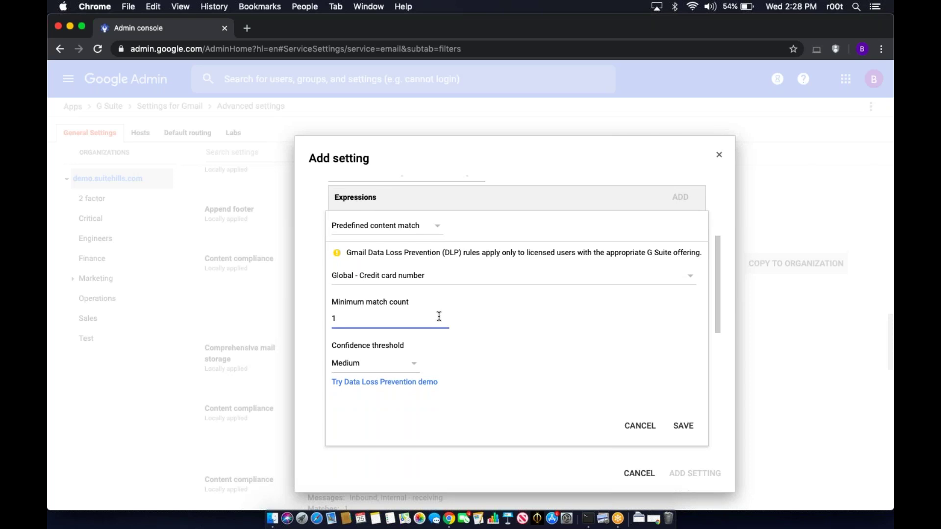
{"action": "key", "text": "BackSpace"}
{"action": "type", "text": "5"}
{"action": "left_click", "coordinate": [486, 342]}
- Keep the expression's confidence threshold at Medium
{"action": "scroll", "coordinate": [495, 365], "scroll_direction": "down", "scroll_amount": 2}
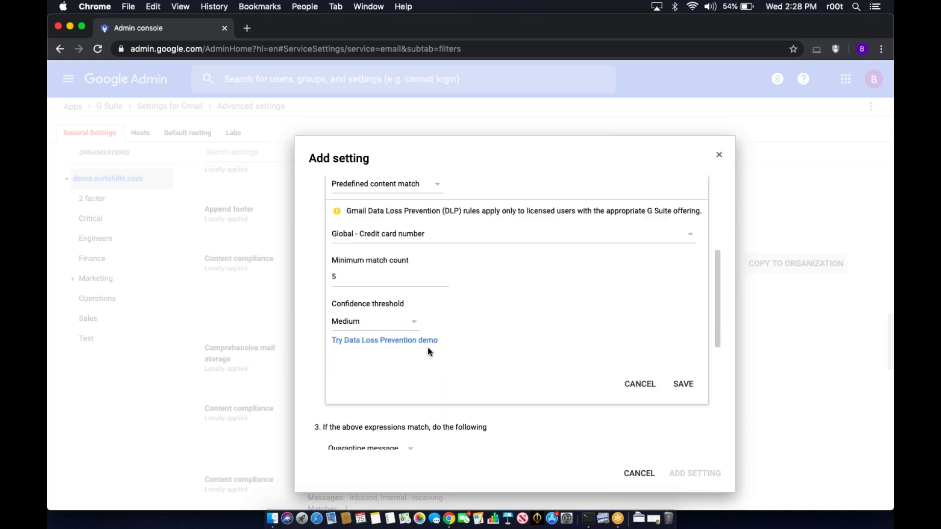
{"action": "left_click", "coordinate": [402, 324]}
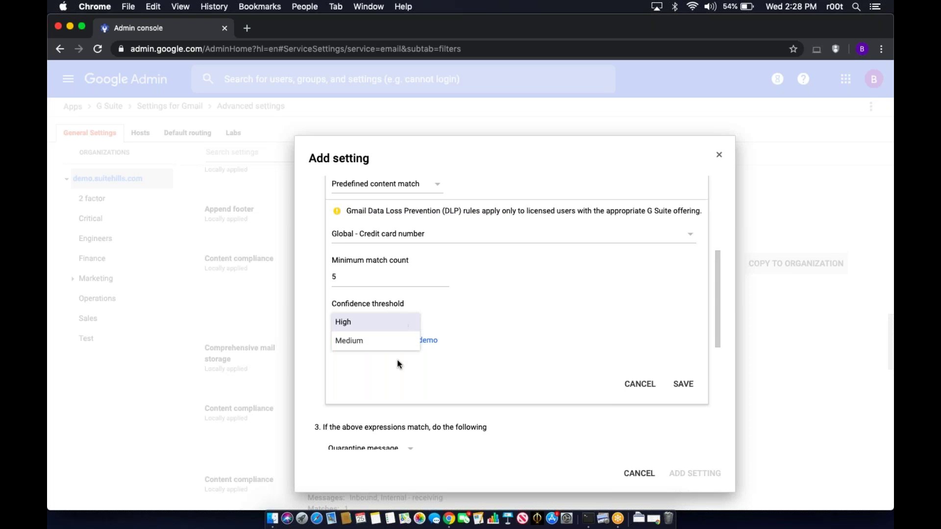
{"action": "key", "text": "Down"}
{"action": "key", "text": "Return"}
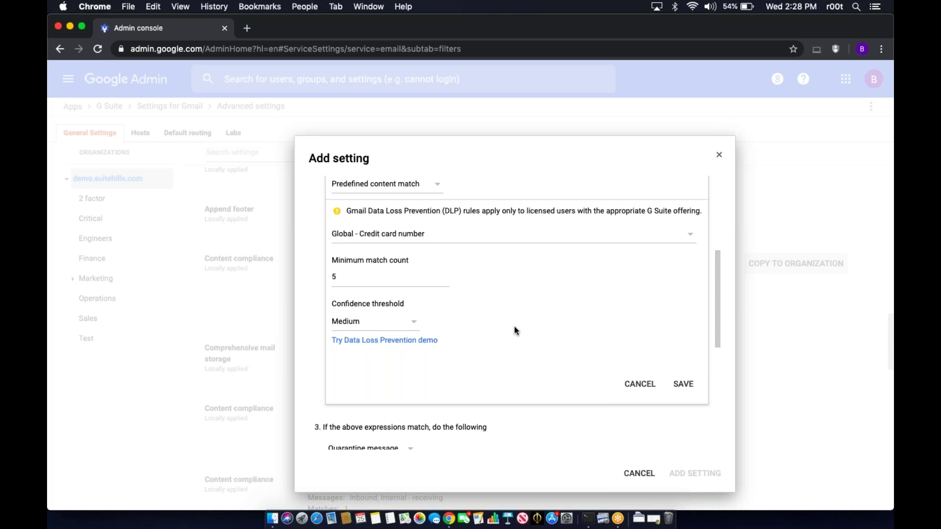
{"action": "scroll", "coordinate": [500, 314], "scroll_direction": "up", "scroll_amount": 1}
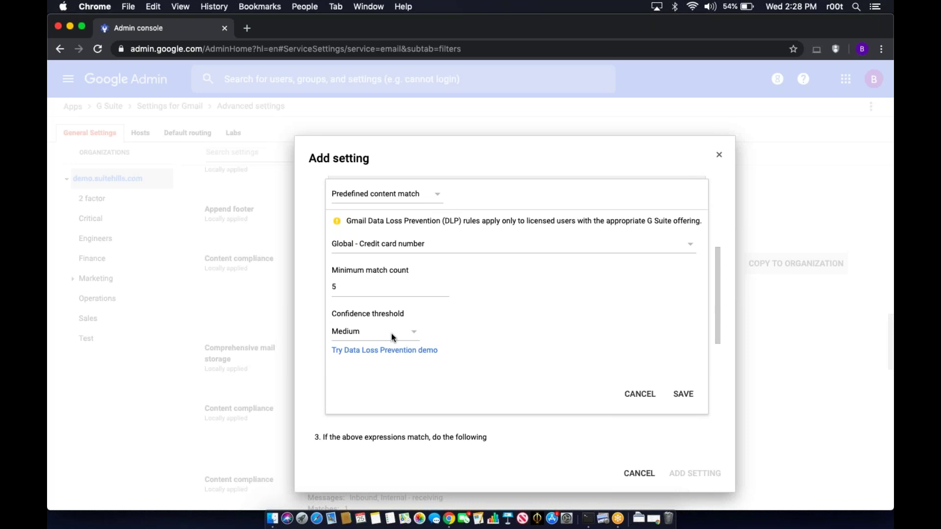
{"action": "left_click", "coordinate": [392, 336]}
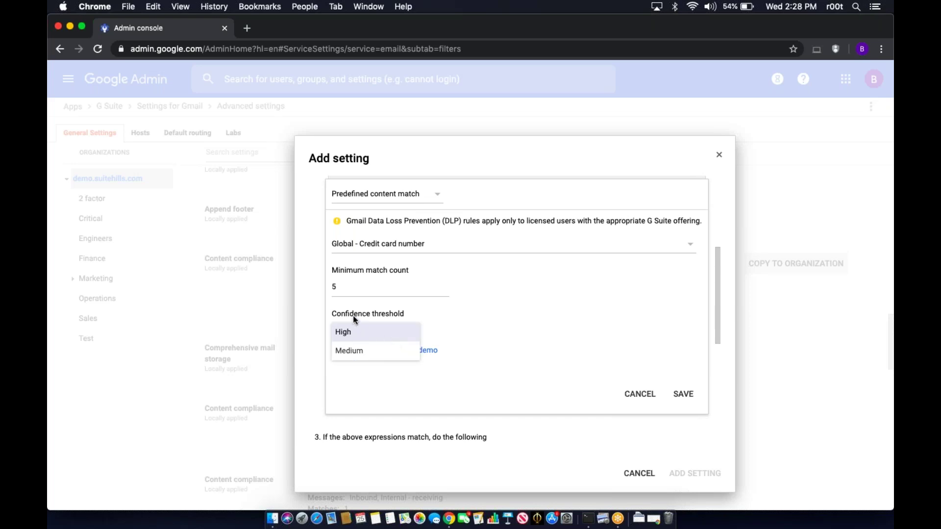
{"action": "left_click", "coordinate": [473, 326]}
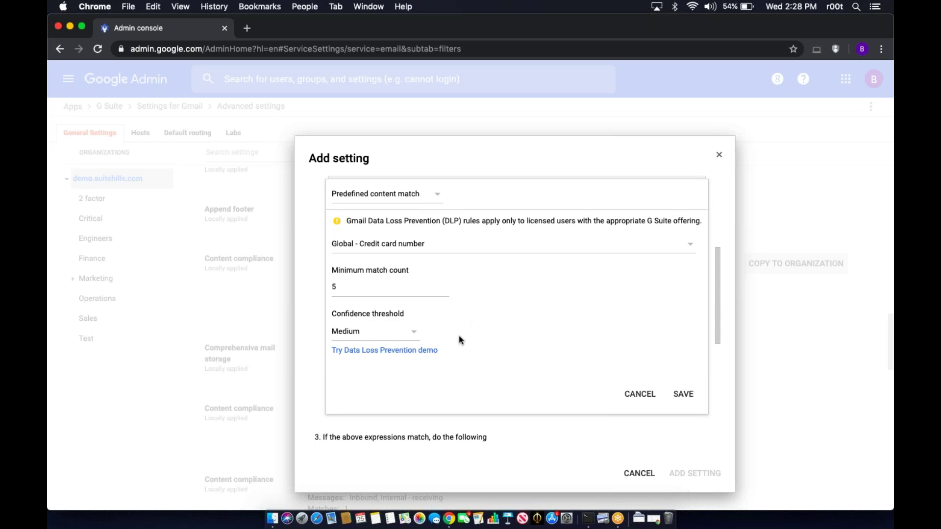
- Open the 'Try Data Loss Prevention demo' link in a new tab
{"action": "right_click", "coordinate": [398, 351]}
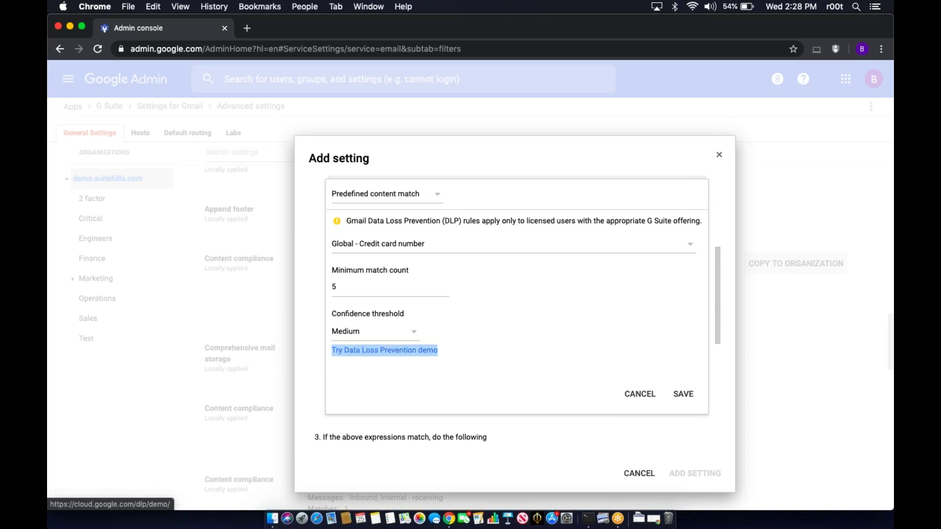
{"action": "left_click", "coordinate": [418, 348]}
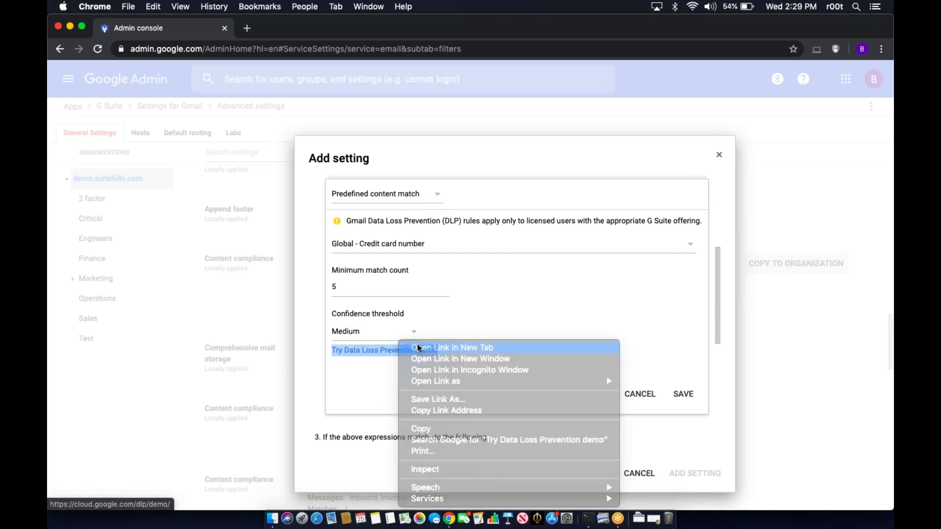
{"action": "left_click", "coordinate": [302, 27]}
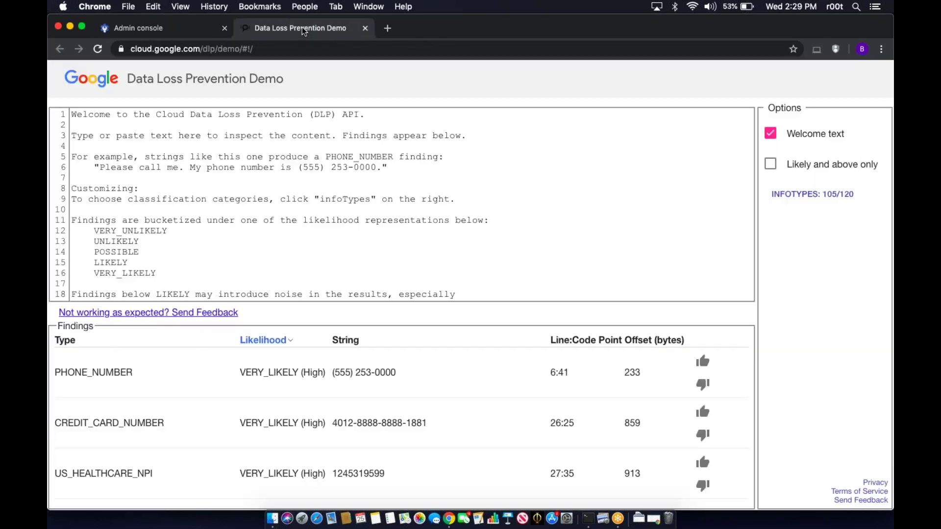
{"action": "left_click", "coordinate": [471, 202]}
{"action": "key", "text": "super+a"}
{"action": "key", "text": "BackSpace"}
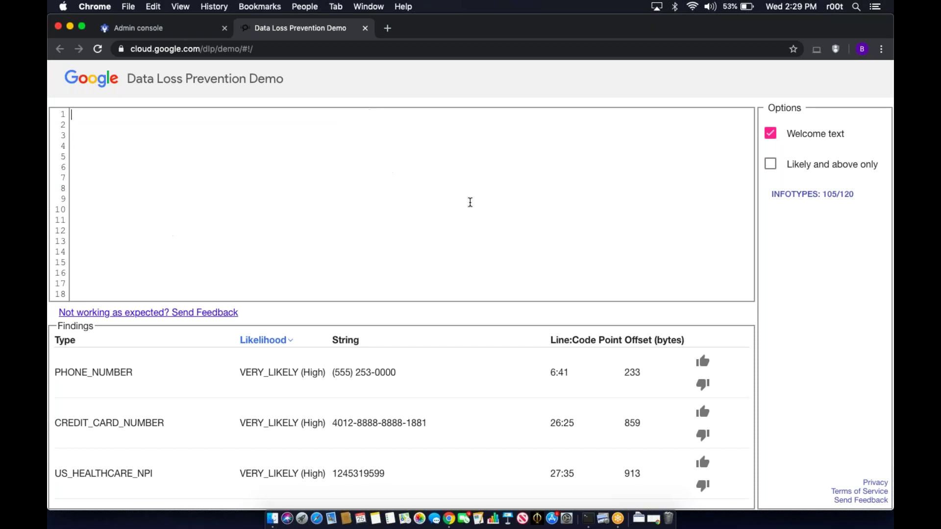
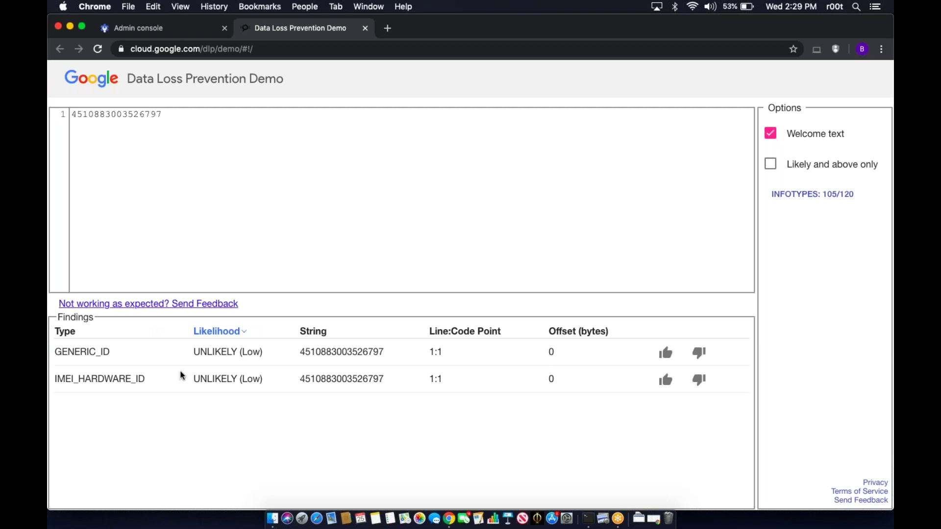
{"action": "left_click_drag", "start_coordinate": [182, 120], "coordinate": [55, 101]}
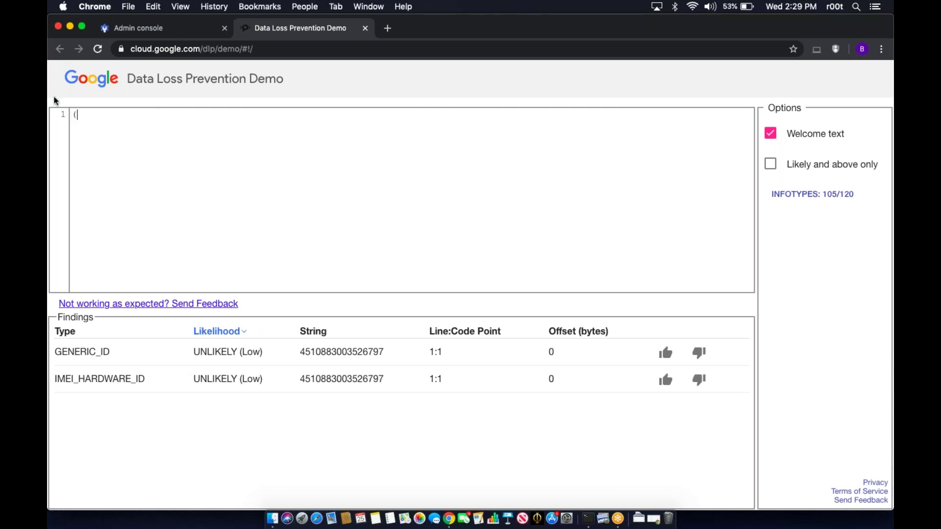
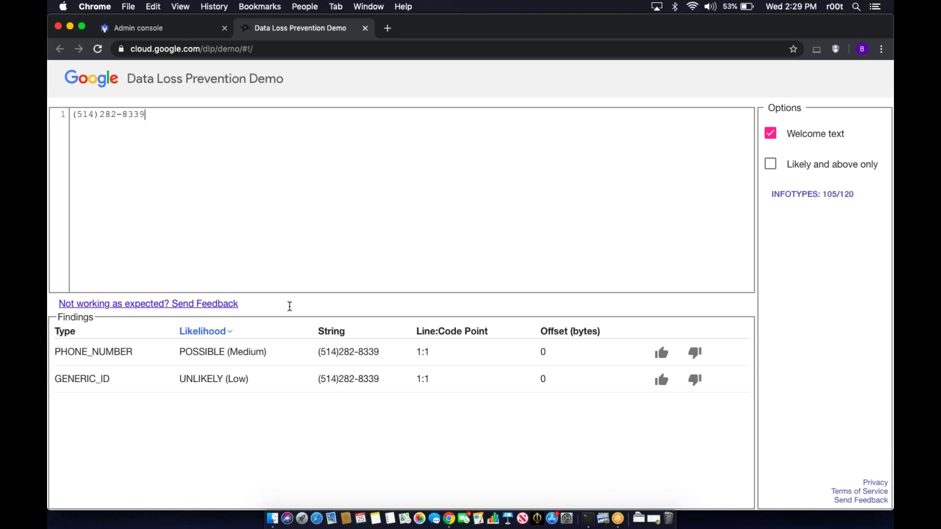
{"action": "left_click", "coordinate": [188, 32]}
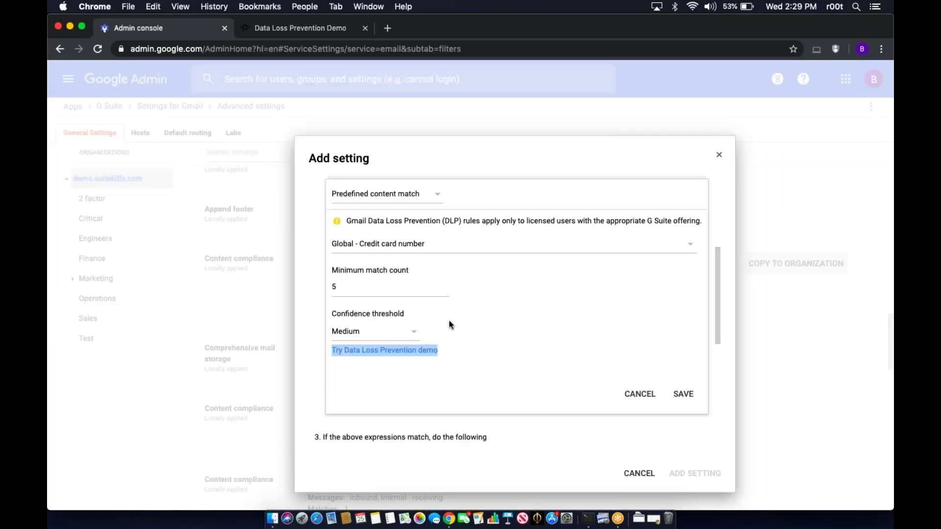
- Save the credit card expression (minimum count 5, Medium confidence) to the rule
{"action": "left_click", "coordinate": [495, 322]}
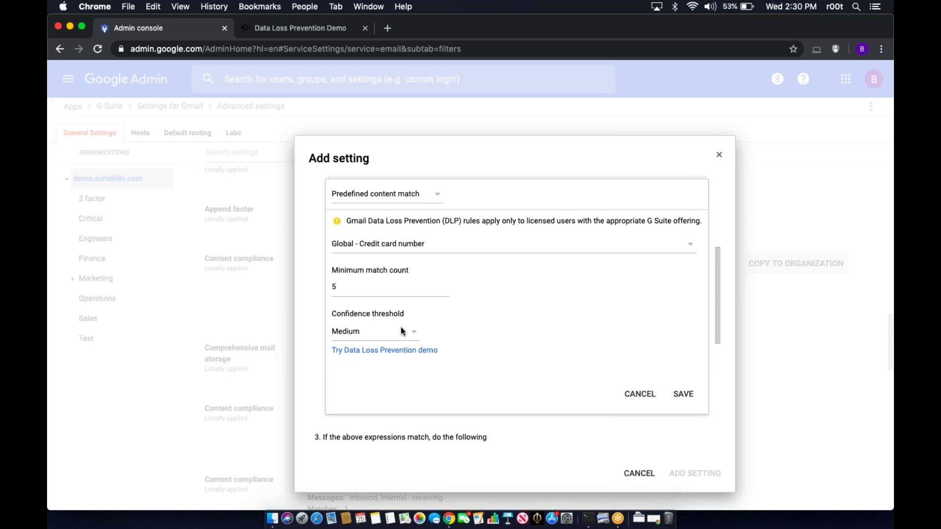
{"action": "left_click", "coordinate": [684, 393]}
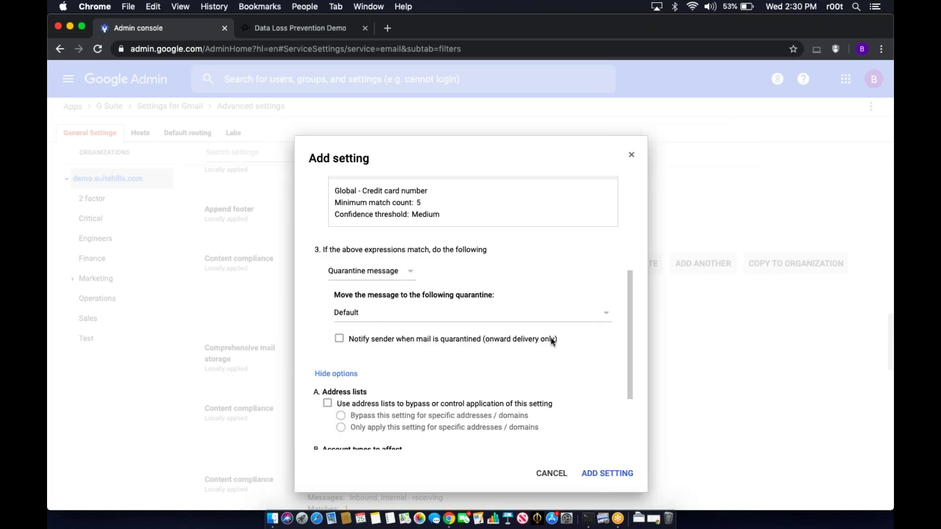
{"action": "scroll", "coordinate": [551, 340], "scroll_direction": "down", "scroll_amount": 1}
{"action": "scroll", "coordinate": [444, 268], "scroll_direction": "up", "scroll_amount": 5}
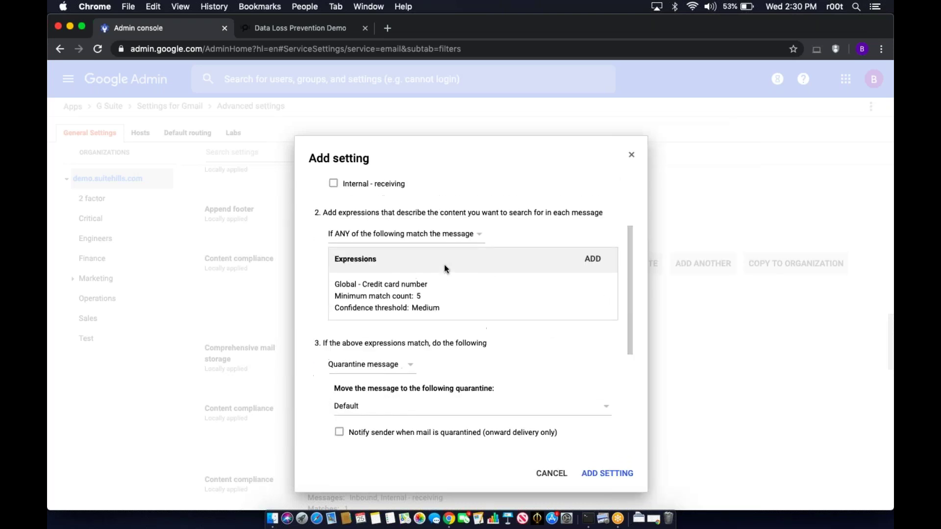
{"action": "scroll", "coordinate": [376, 363], "scroll_direction": "down", "scroll_amount": 1}
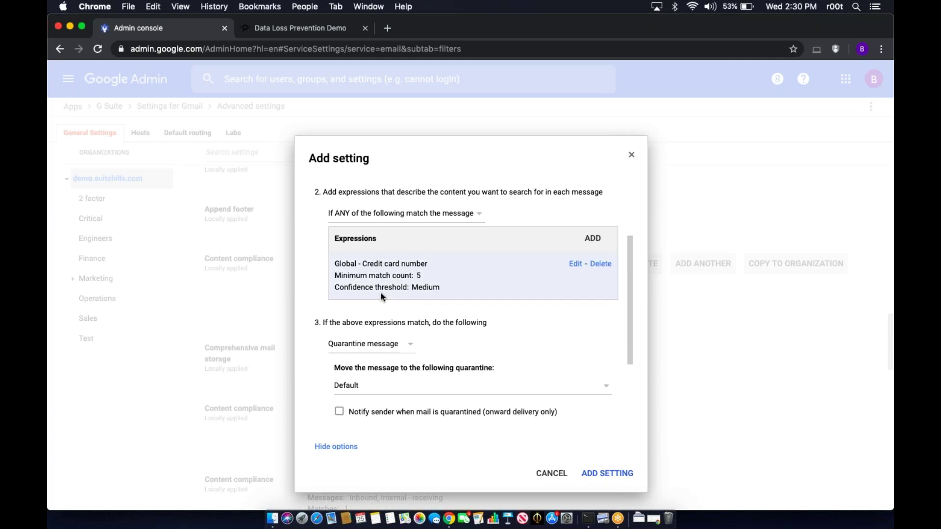
{"action": "scroll", "coordinate": [372, 283], "scroll_direction": "up", "scroll_amount": 5}
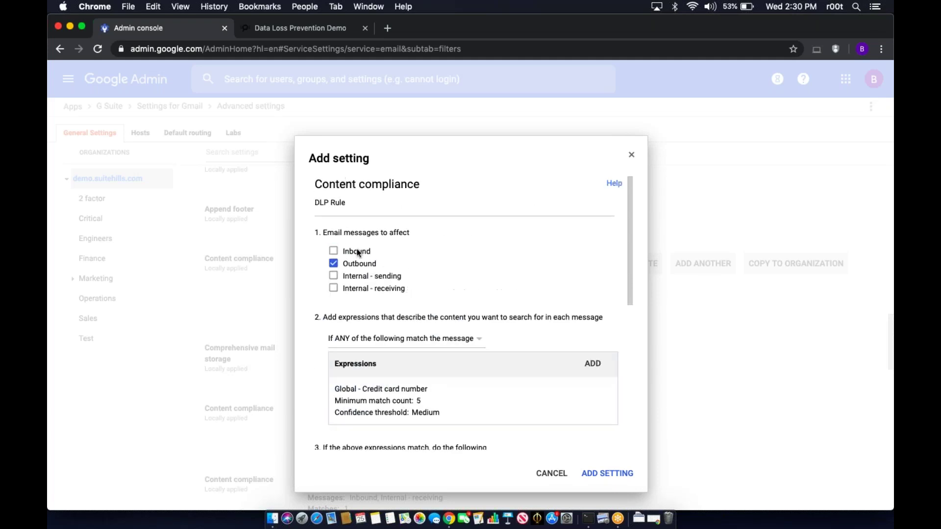
{"action": "scroll", "coordinate": [385, 406], "scroll_direction": "down", "scroll_amount": 6}
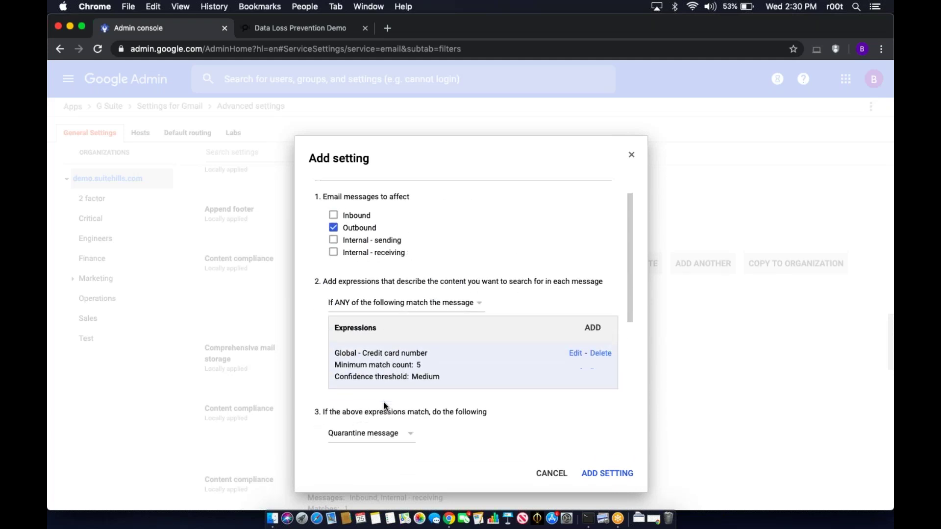
{"action": "left_click", "coordinate": [373, 304]}
- Reject matching messages with the notice 'No Credit Card Information outside the organization' and add the setting
{"action": "left_click", "coordinate": [372, 325]}
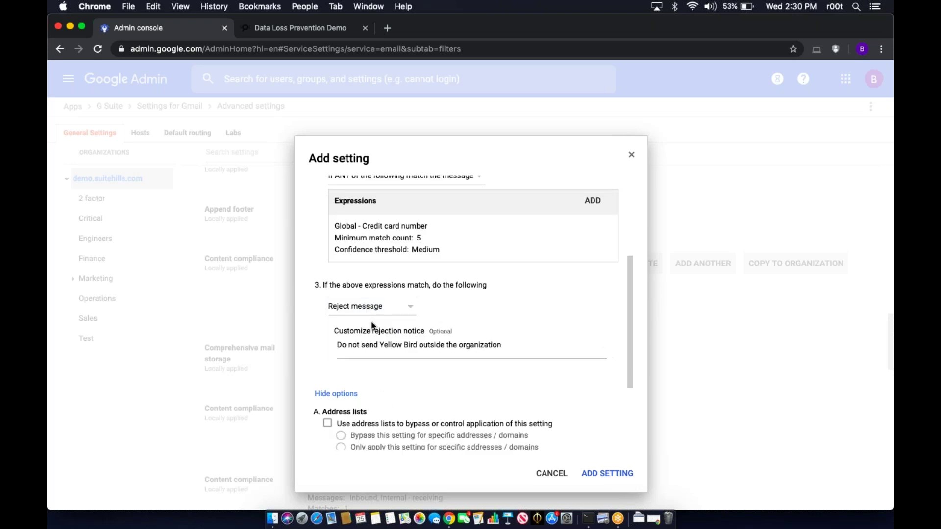
{"action": "left_click_drag", "start_coordinate": [508, 341], "coordinate": [314, 345]}
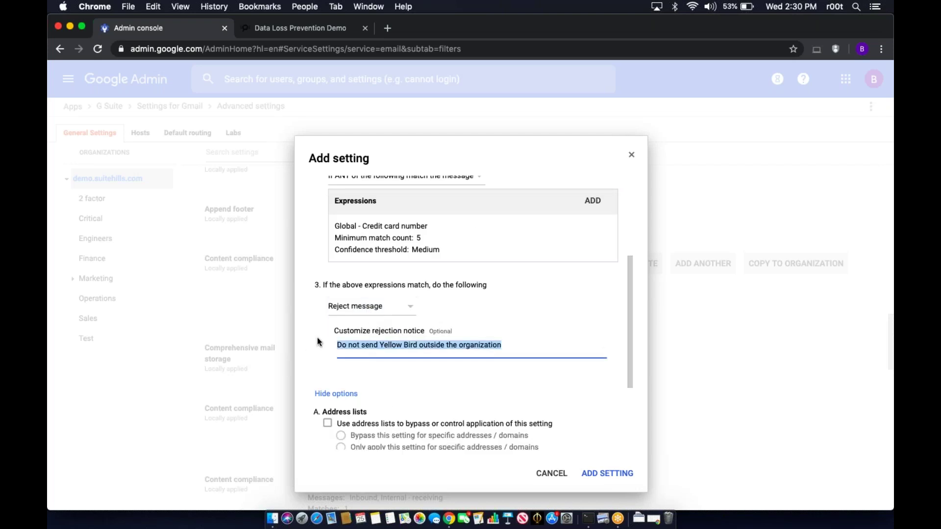
{"action": "type", "text": "No Credit Card "}
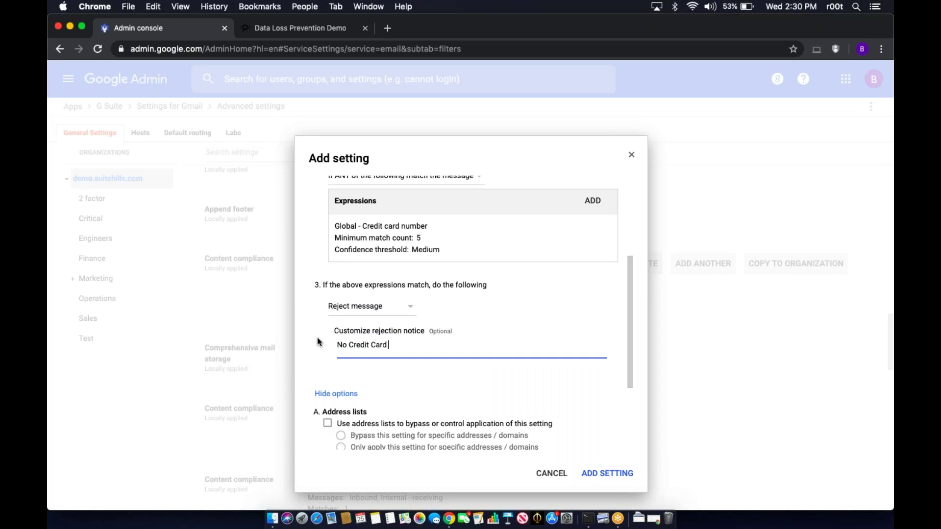
{"action": "type", "text": "Information outside the organiz"}
{"action": "type", "text": "ation"}
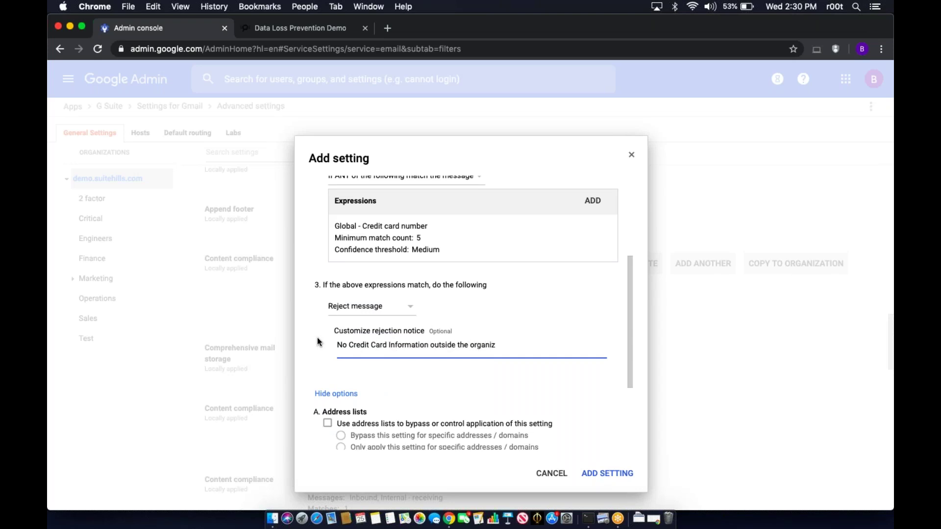
{"action": "left_click", "coordinate": [403, 389]}
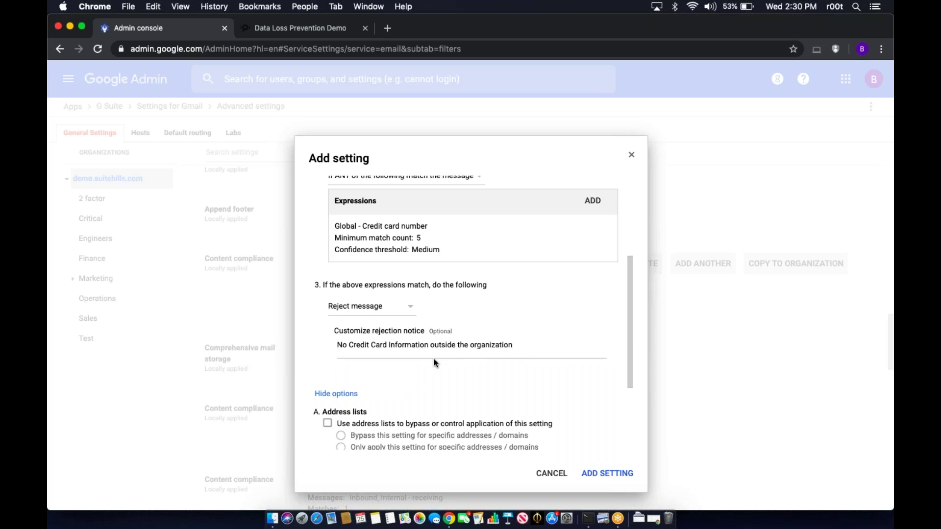
{"action": "scroll", "coordinate": [435, 362], "scroll_direction": "down", "scroll_amount": 5}
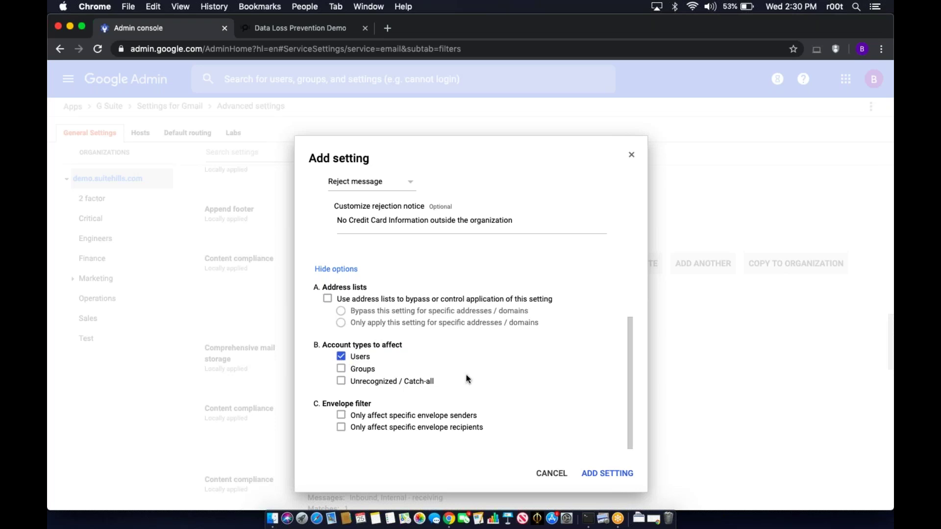
{"action": "left_click", "coordinate": [617, 474]}
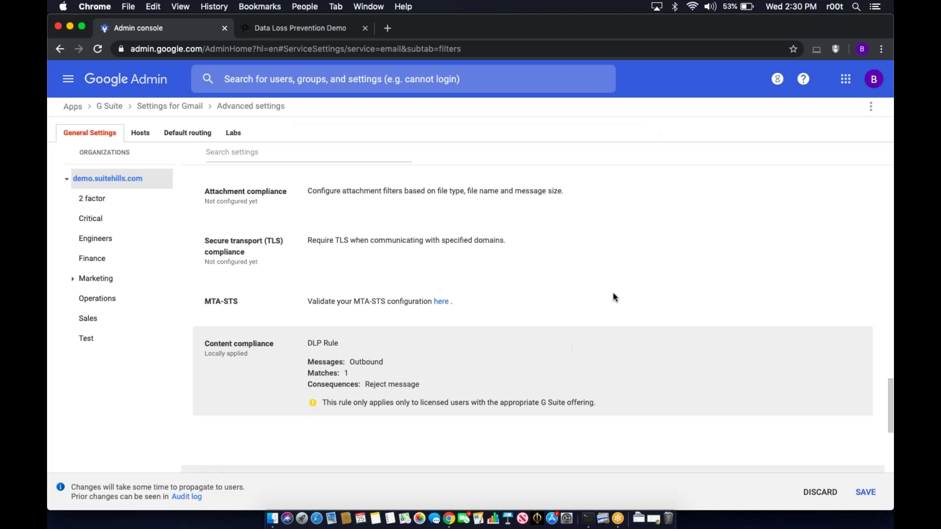
- Save the Gmail settings and confirm the DLP Rule is listed as Locally applied
{"action": "mouse_move", "coordinate": [550, 333]}
{"action": "mouse_move", "coordinate": [593, 413]}
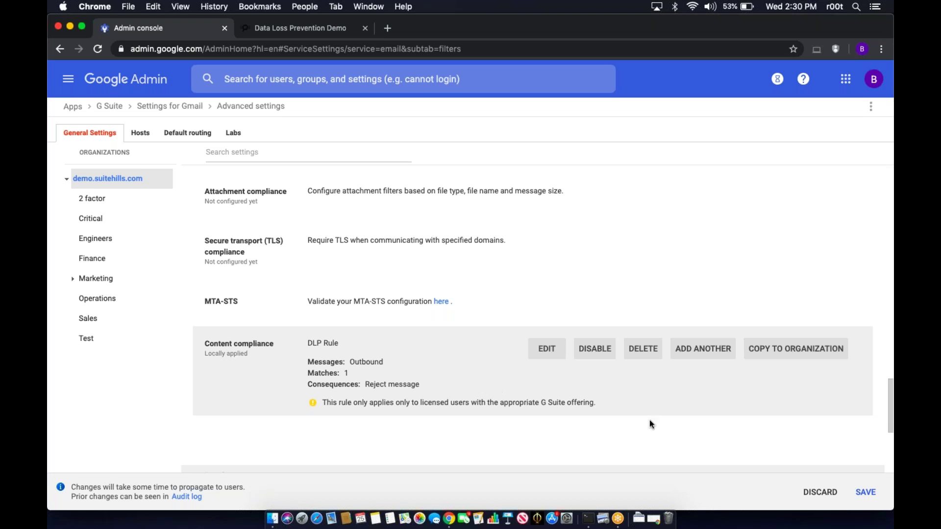
{"action": "left_click", "coordinate": [866, 493]}
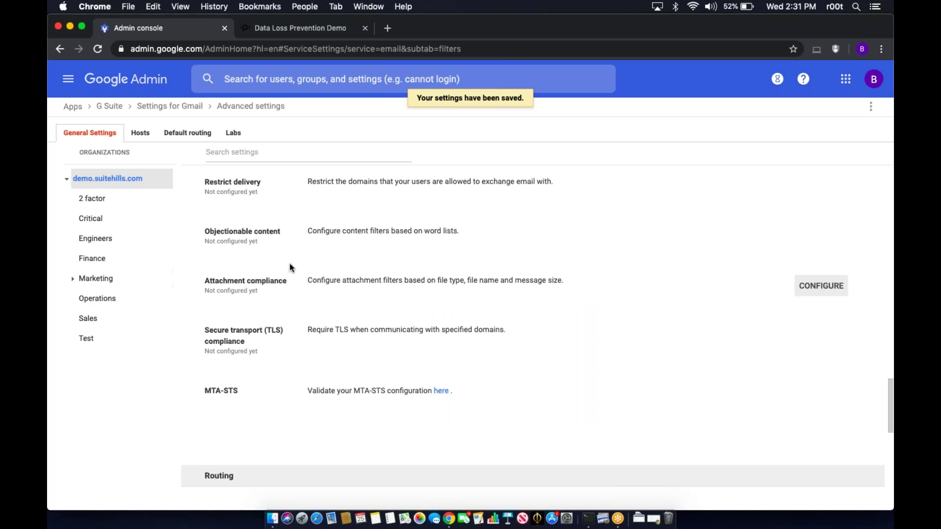
{"action": "scroll", "coordinate": [290, 267], "scroll_direction": "up", "scroll_amount": 1}
{"action": "scroll", "coordinate": [290, 267], "scroll_direction": "up", "scroll_amount": 7}
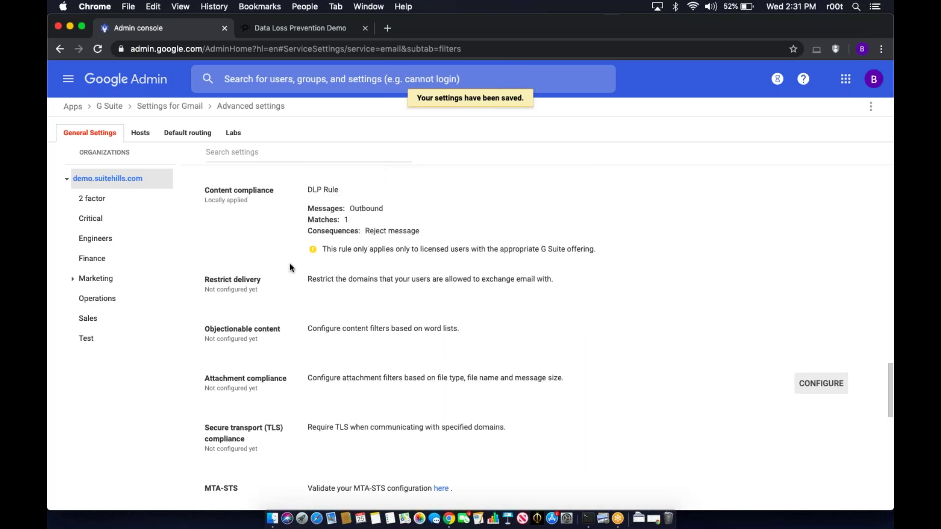
{"action": "scroll", "coordinate": [290, 267], "scroll_direction": "up", "scroll_amount": 1}
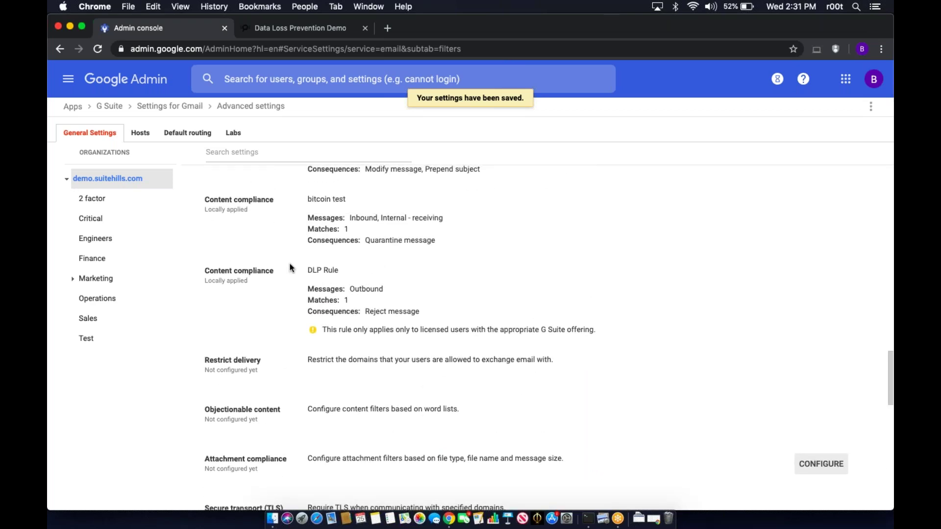
{"action": "scroll", "coordinate": [289, 267], "scroll_direction": "up", "scroll_amount": 4}
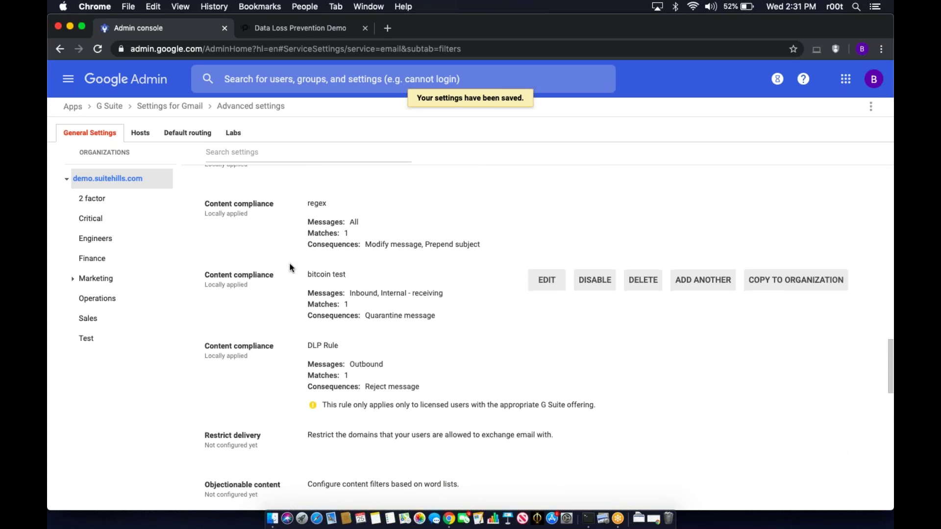
{"action": "scroll", "coordinate": [290, 267], "scroll_direction": "up", "scroll_amount": 1}
{"action": "scroll", "coordinate": [290, 267], "scroll_direction": "up", "scroll_amount": 2}
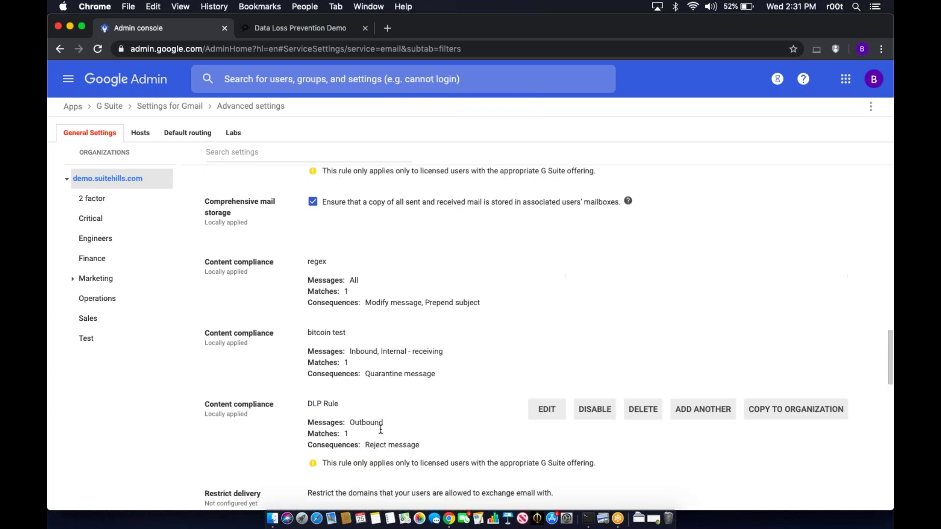
{"action": "scroll", "coordinate": [380, 422], "scroll_direction": "down", "scroll_amount": 2}
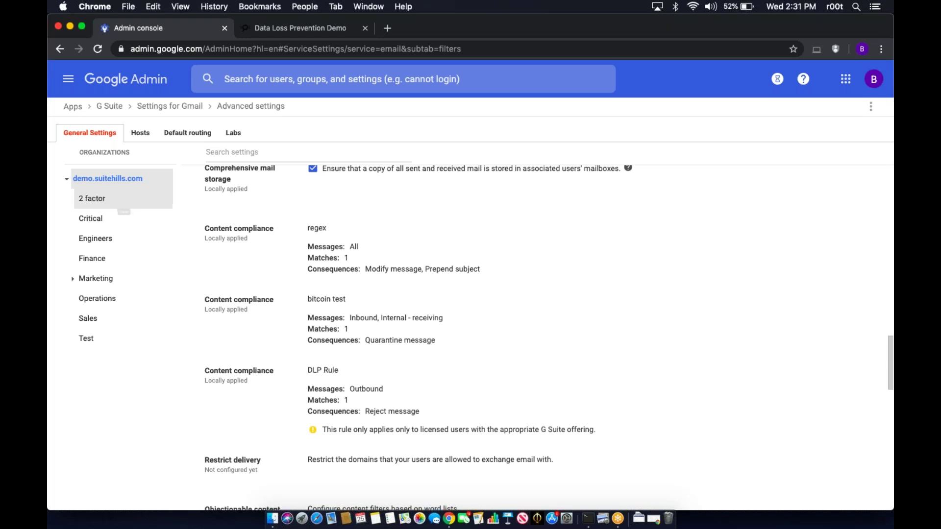
{"action": "mouse_move", "coordinate": [274, 374]}
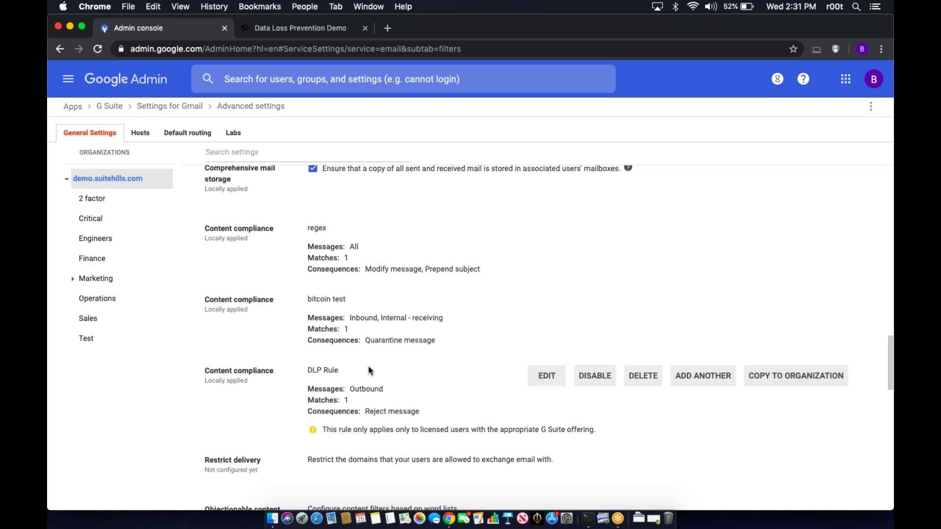
- Check the Finance organization's inherited DLP Rule, then go to the admin home page
{"action": "left_click", "coordinate": [126, 261]}
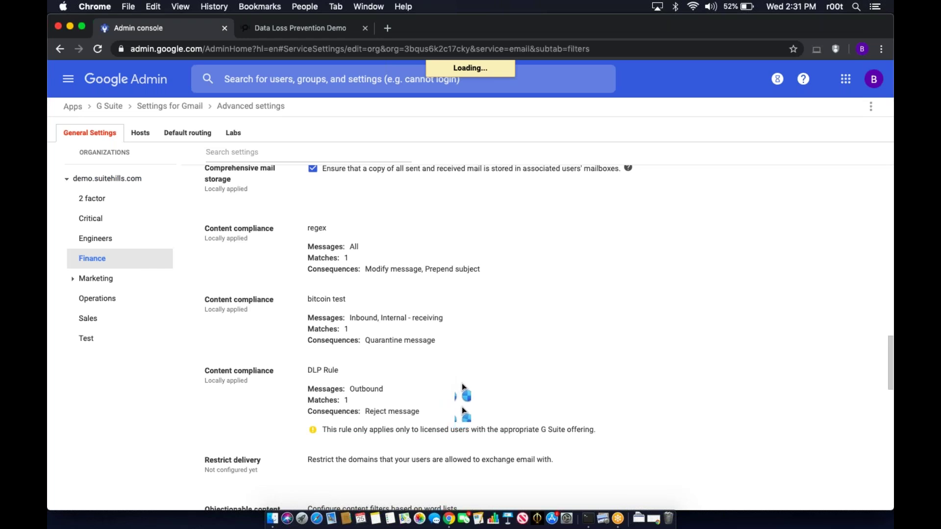
{"action": "scroll", "coordinate": [477, 269], "scroll_direction": "up", "scroll_amount": 3}
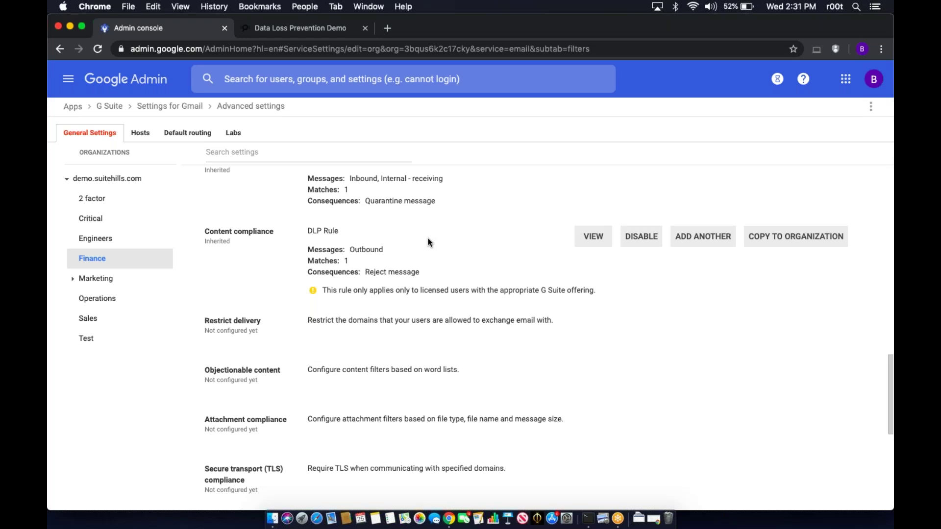
{"action": "left_click", "coordinate": [69, 88]}
{"action": "left_click", "coordinate": [104, 125]}
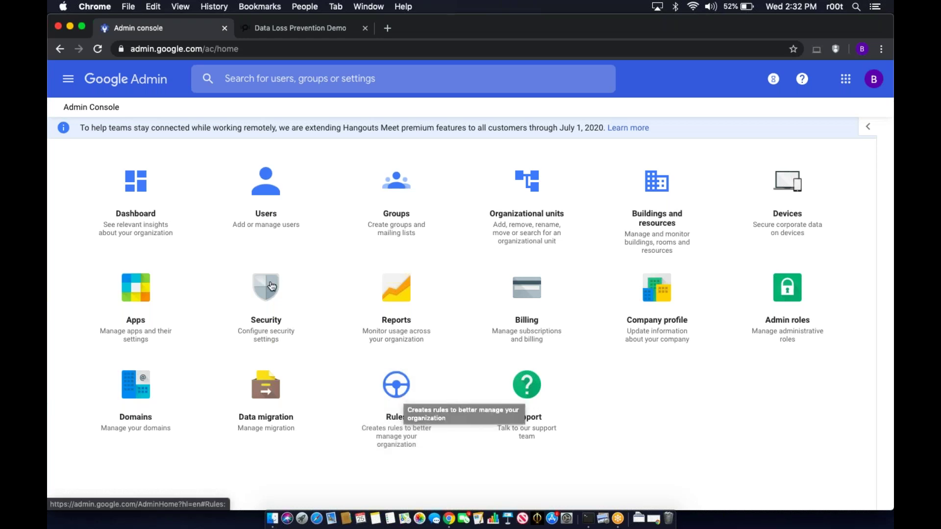
- Browse the Security navigation options, then open the Rules area from the home page
{"action": "left_click", "coordinate": [64, 86]}
{"action": "mouse_move", "coordinate": [147, 264]}
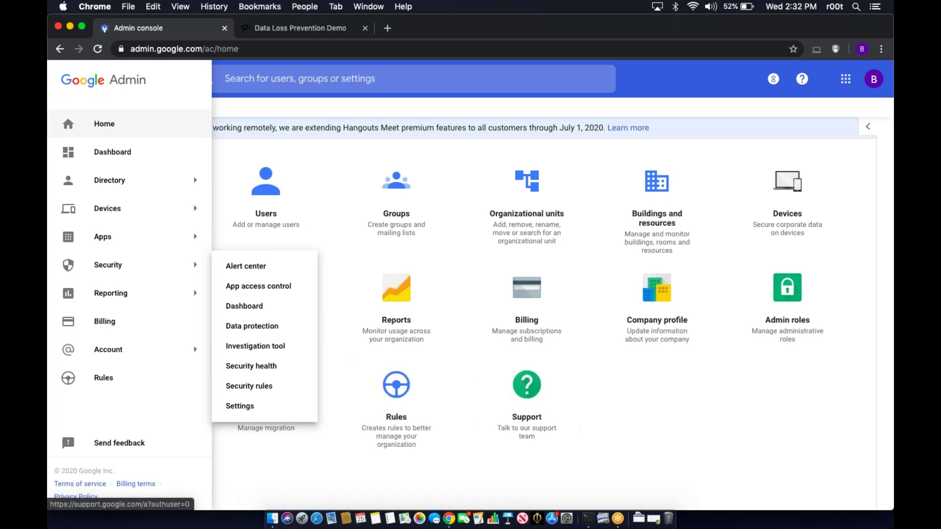
{"action": "left_click", "coordinate": [599, 436]}
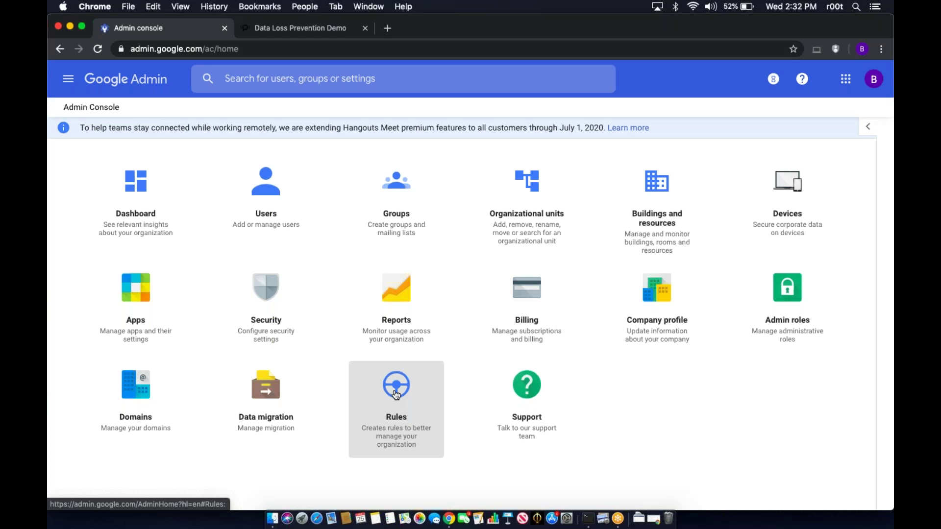
{"action": "left_click", "coordinate": [397, 394]}
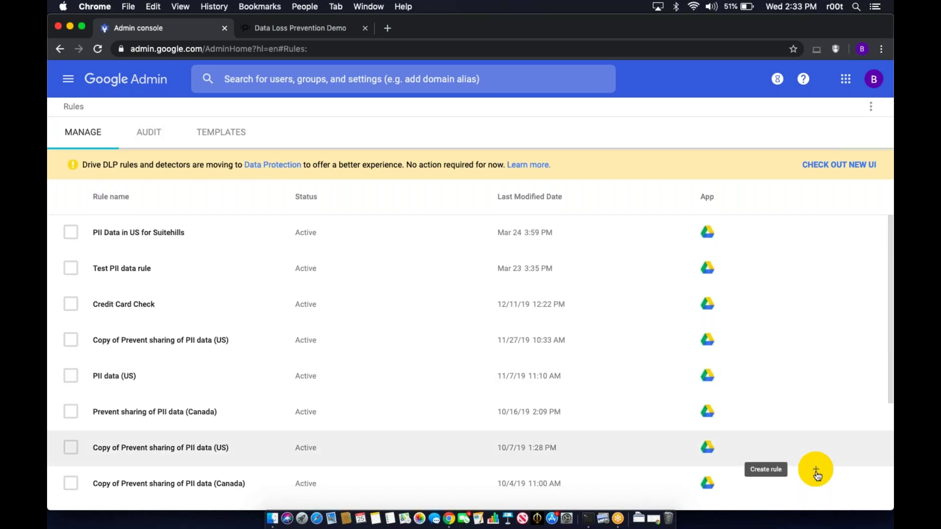
- Start a new rule with the + Create rule button
{"action": "left_click", "coordinate": [816, 474]}
{"action": "scroll", "coordinate": [735, 370], "scroll_direction": "down", "scroll_amount": 1}
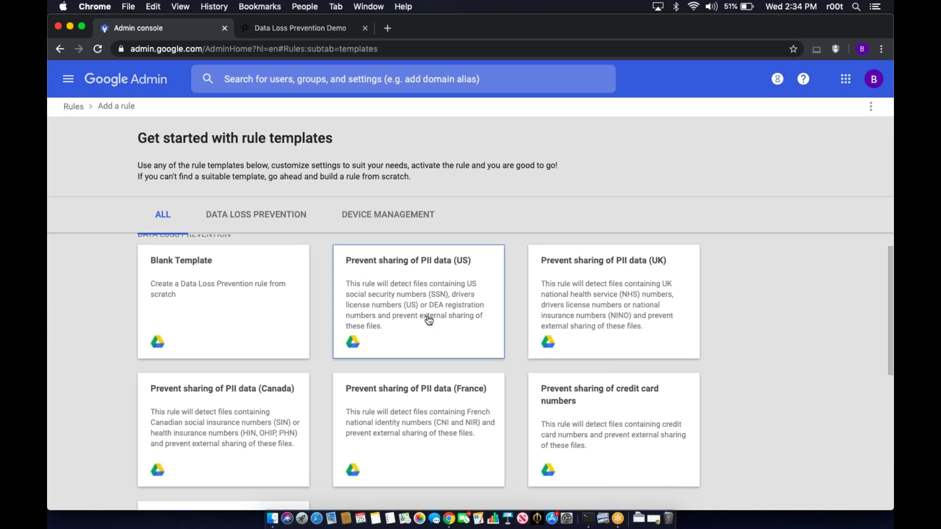
- Start from the Prevent sharing of PII data (US) template and shorten its title to 'PII data (US)'
{"action": "left_click", "coordinate": [429, 321]}
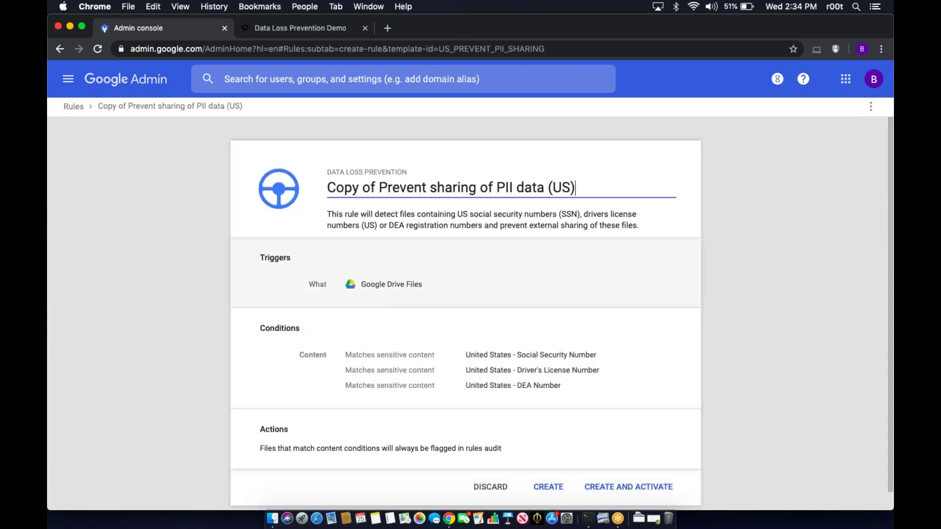
{"action": "left_click", "coordinate": [496, 187]}
{"action": "left_click_drag", "start_coordinate": [496, 187], "coordinate": [324, 191]}
{"action": "key", "text": "BackSpace"}
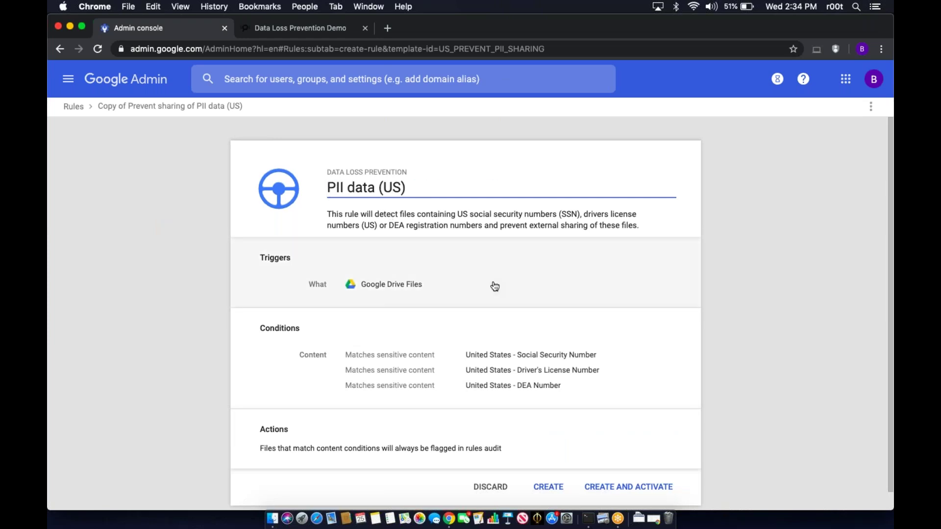
{"action": "scroll", "coordinate": [696, 323], "scroll_direction": "down", "scroll_amount": 1}
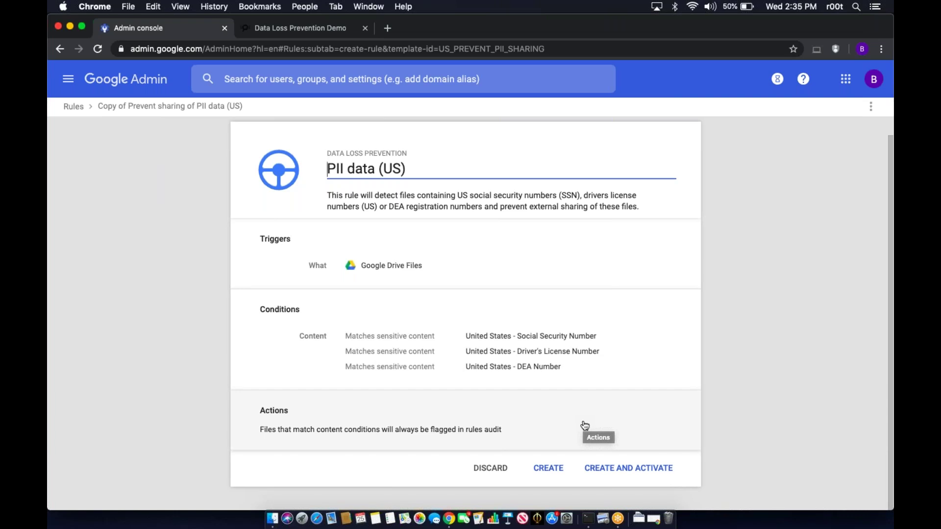
- Have the PII data (US) rule email super administrators on matches, then show the Google Drive action choices
{"action": "left_click", "coordinate": [476, 425]}
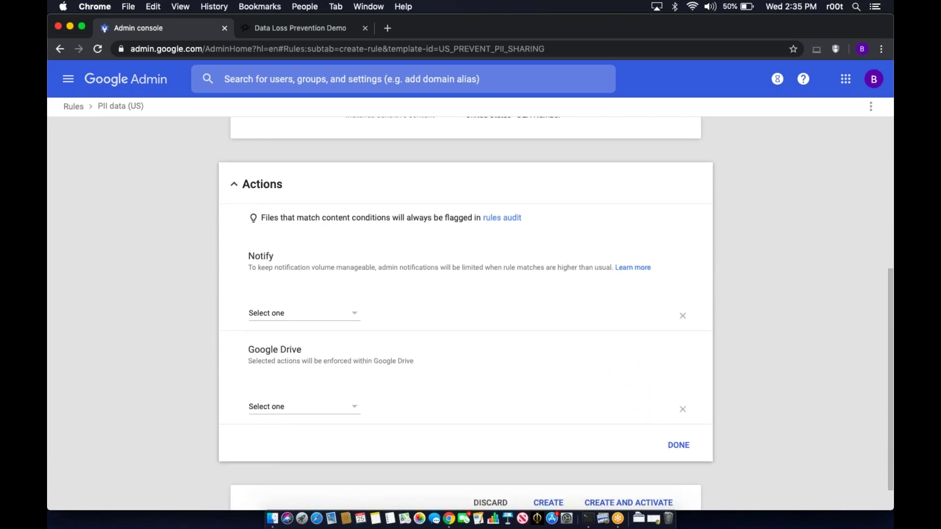
{"action": "scroll", "coordinate": [546, 274], "scroll_direction": "up", "scroll_amount": 4}
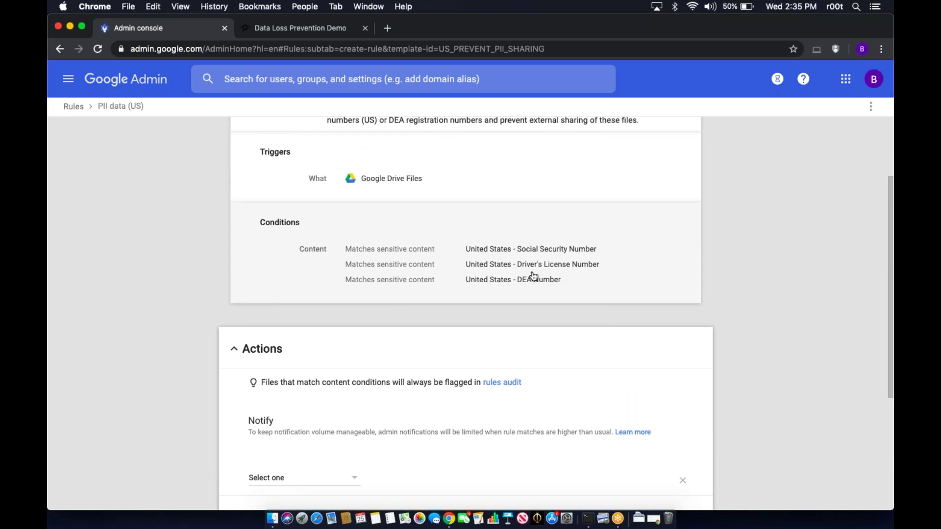
{"action": "scroll", "coordinate": [534, 333], "scroll_direction": "down", "scroll_amount": 1}
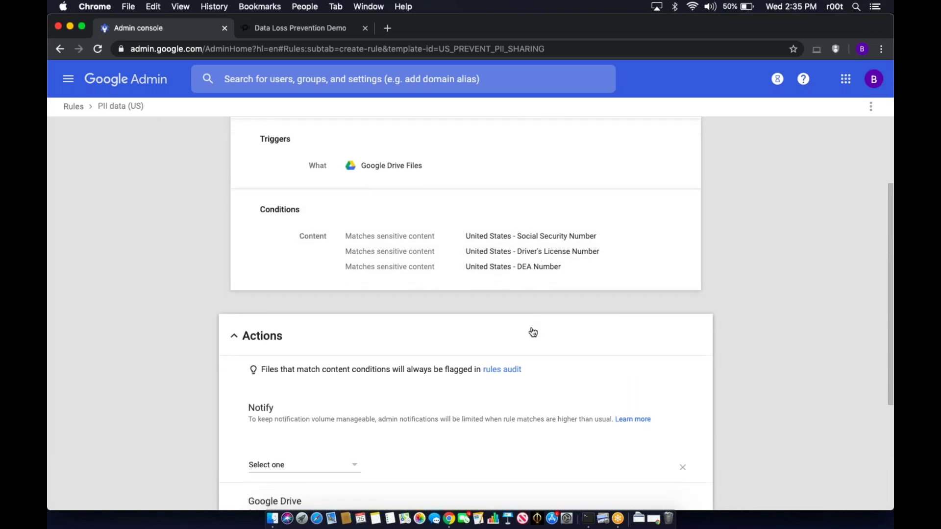
{"action": "scroll", "coordinate": [534, 333], "scroll_direction": "down", "scroll_amount": 3}
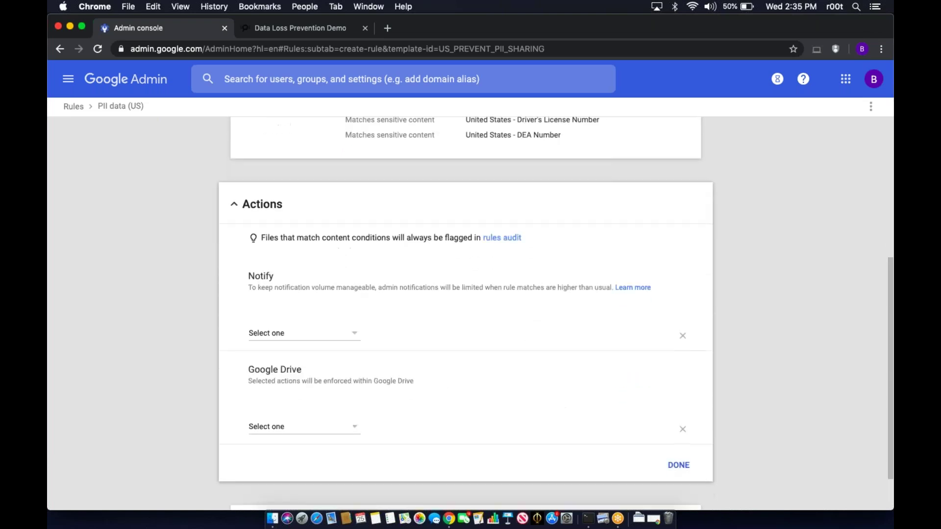
{"action": "left_click", "coordinate": [356, 333]}
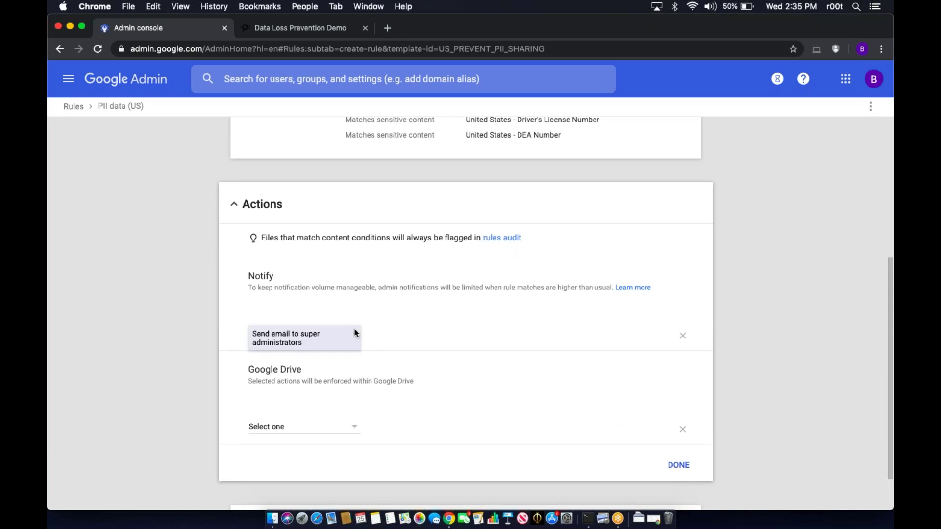
{"action": "left_click", "coordinate": [356, 333]}
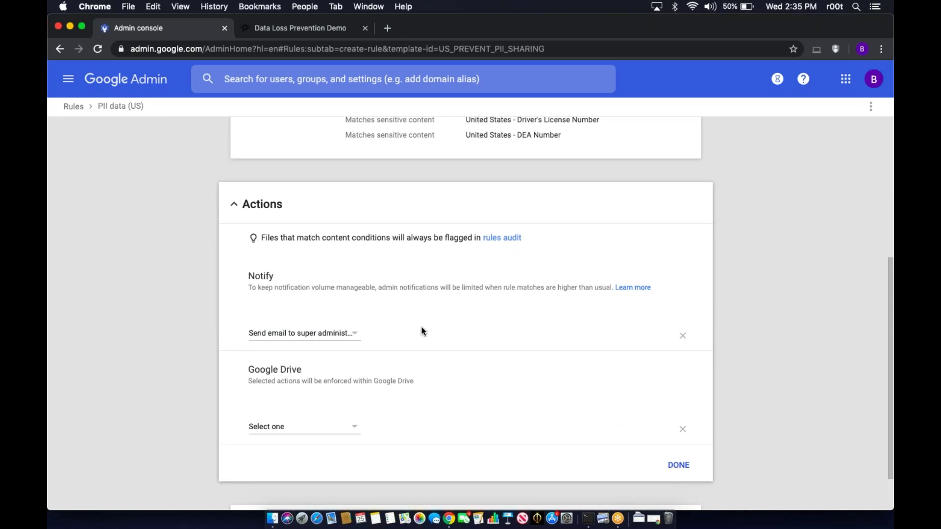
{"action": "scroll", "coordinate": [423, 332], "scroll_direction": "down", "scroll_amount": 2}
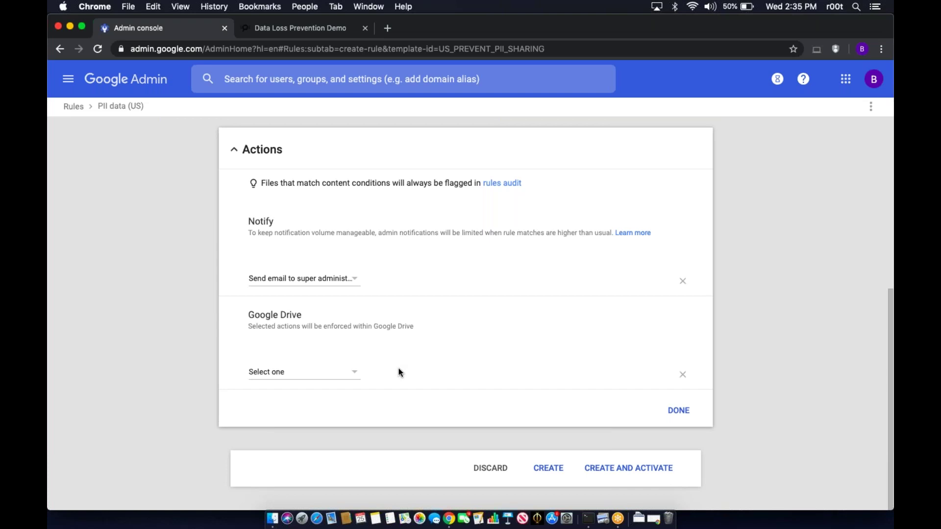
{"action": "left_click", "coordinate": [344, 376]}
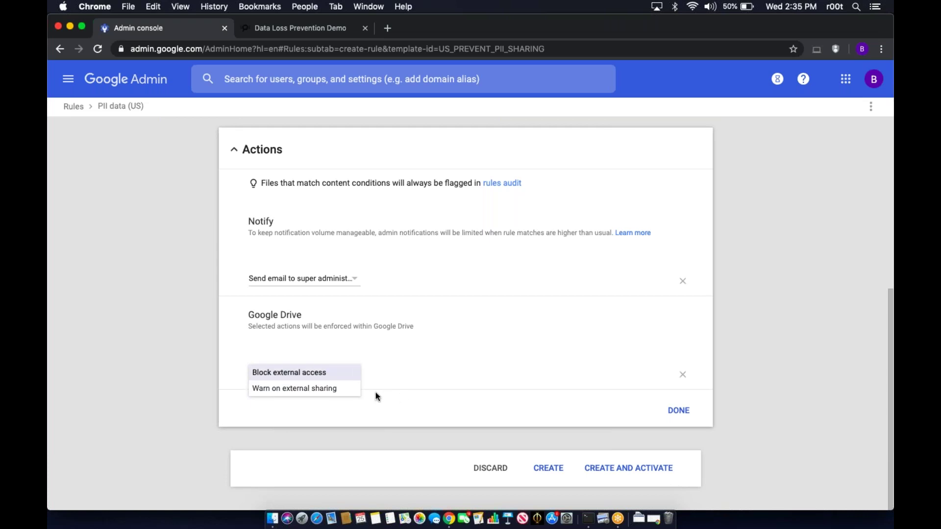
- Set the Drive action to Block external access, then create and activate the PII data (US) rule
{"action": "left_click", "coordinate": [352, 375]}
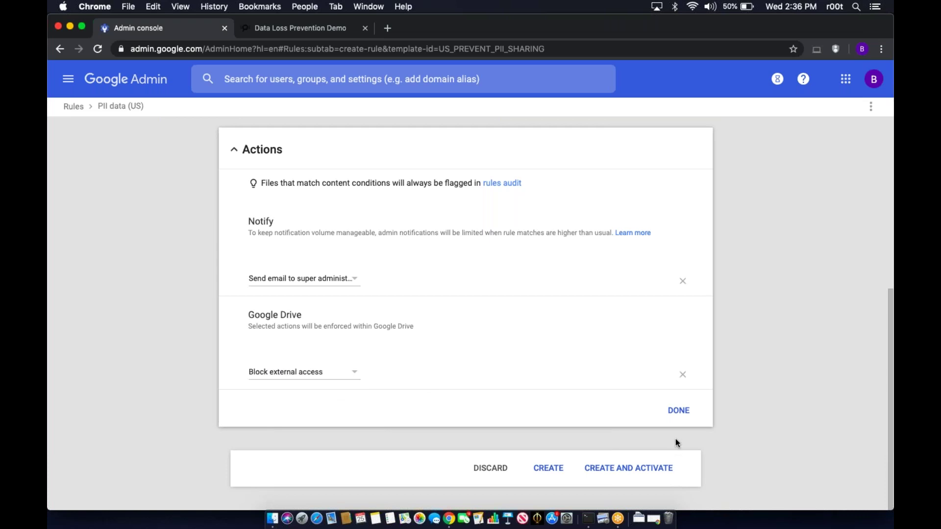
{"action": "left_click", "coordinate": [681, 412]}
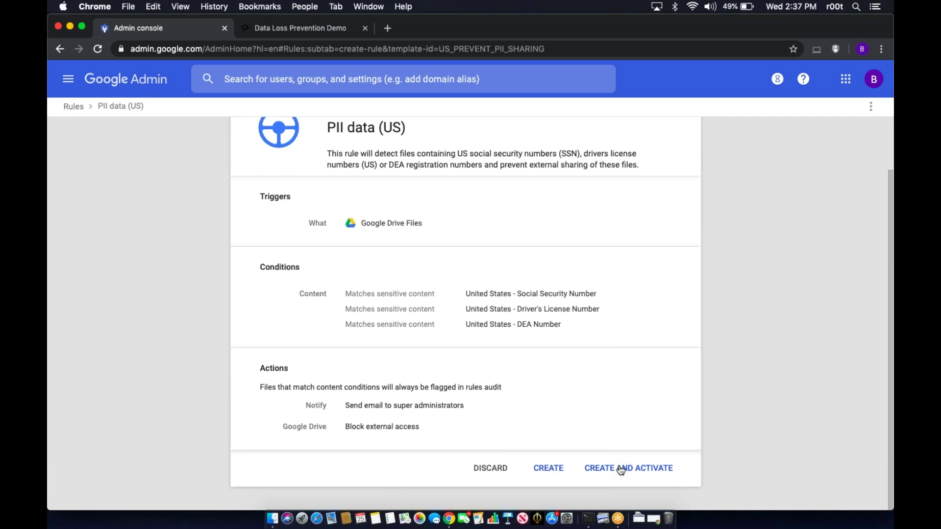
{"action": "left_click", "coordinate": [621, 469]}
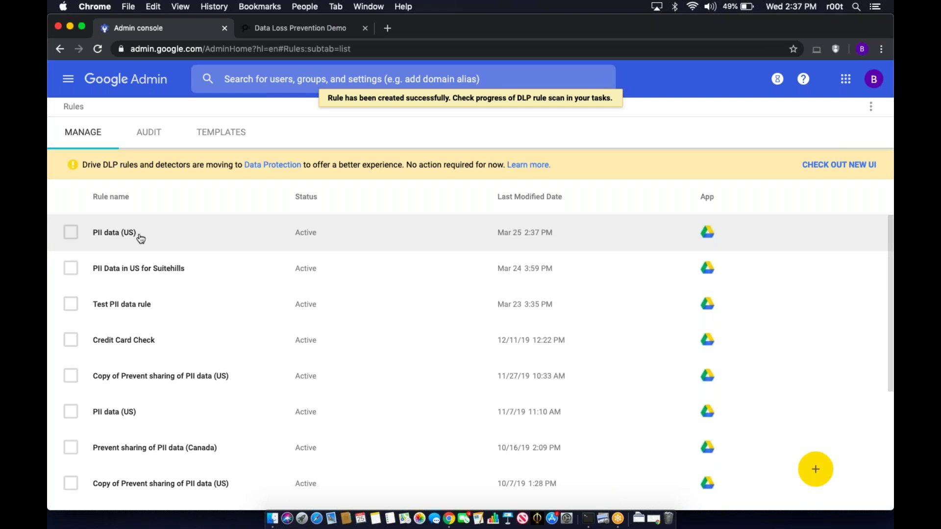
- Look through the rules audit log of flagged items, then return to the rule templates list
{"action": "left_click", "coordinate": [150, 132]}
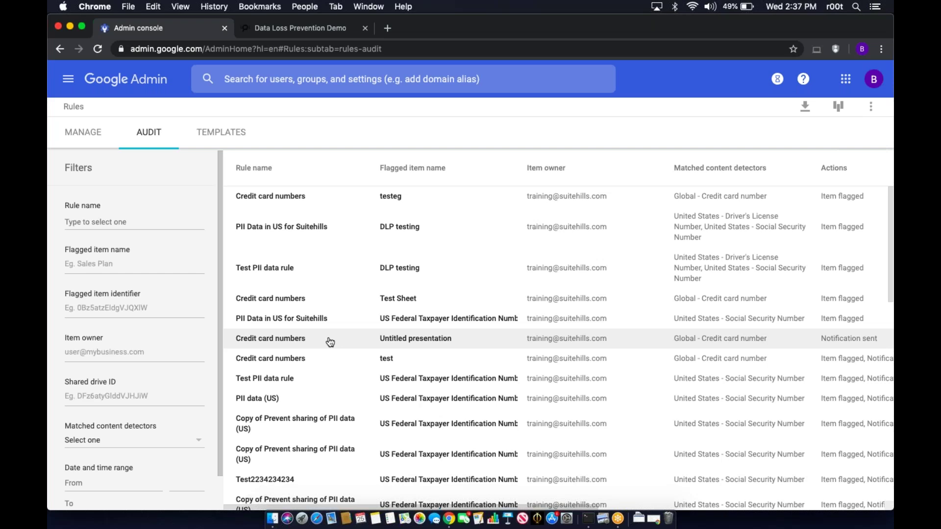
{"action": "scroll", "coordinate": [330, 343], "scroll_direction": "down", "scroll_amount": 5}
{"action": "scroll", "coordinate": [330, 342], "scroll_direction": "up", "scroll_amount": 5}
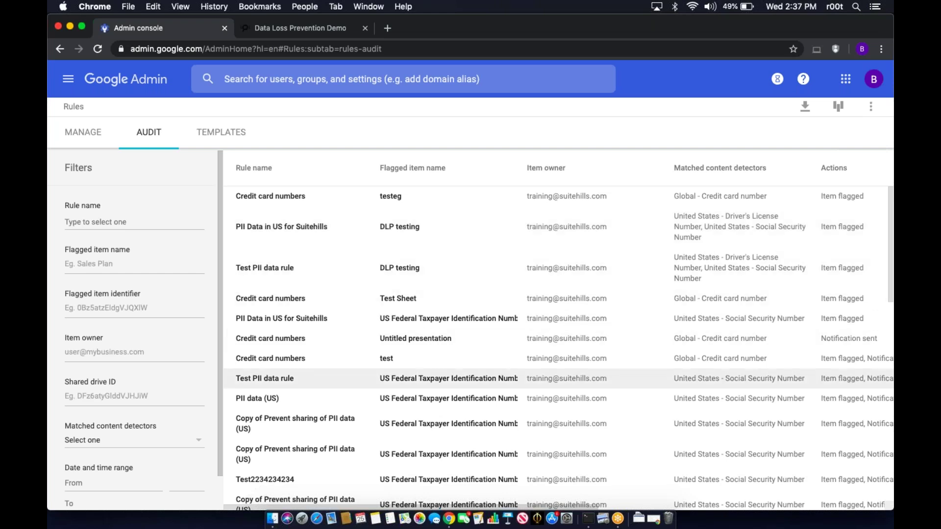
{"action": "scroll", "coordinate": [559, 378], "scroll_direction": "down", "scroll_amount": 3}
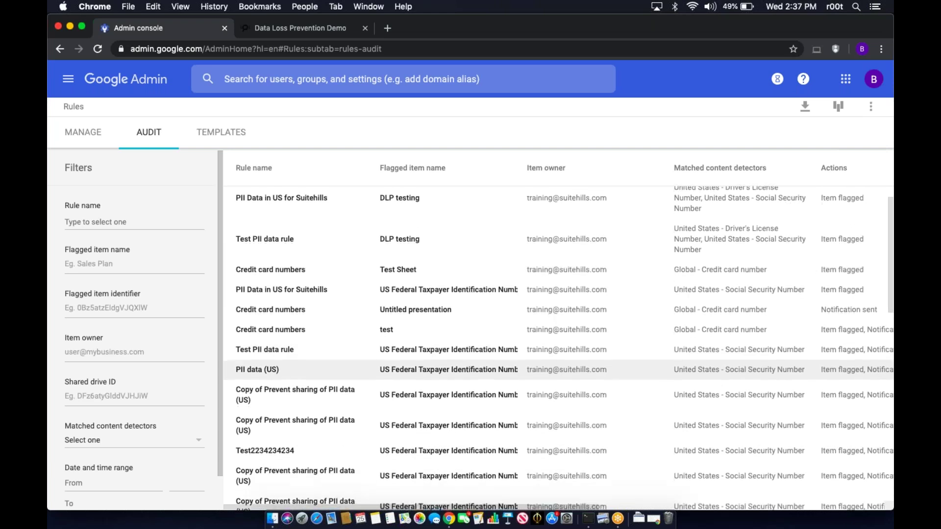
{"action": "scroll", "coordinate": [559, 343], "scroll_direction": "up", "scroll_amount": 4}
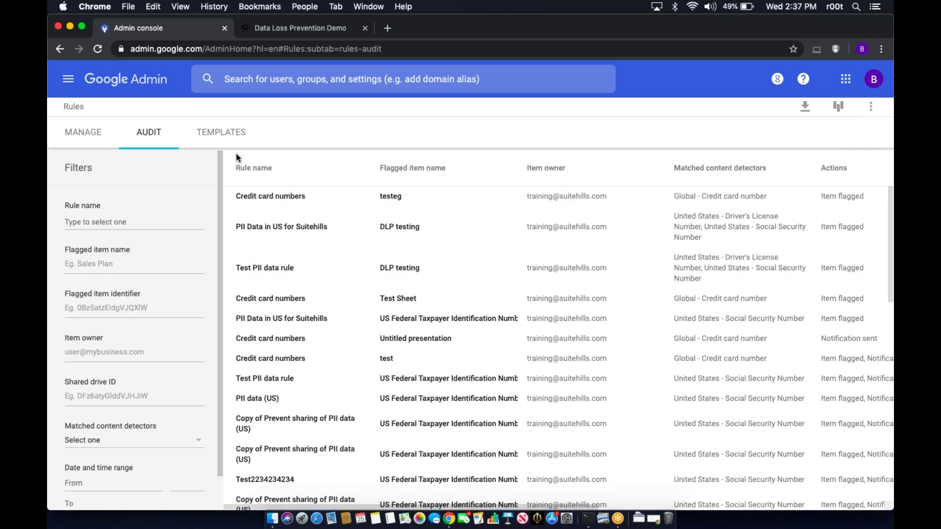
{"action": "left_click", "coordinate": [233, 133]}
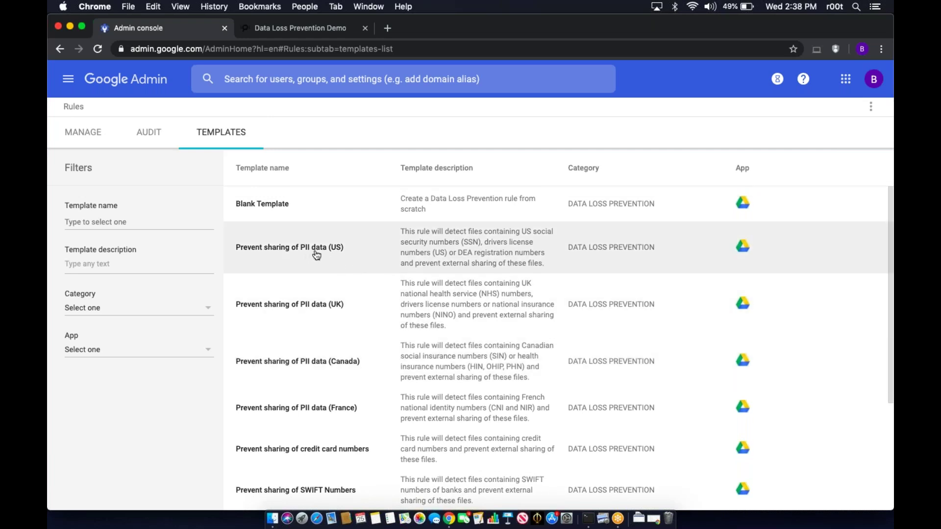
{"action": "scroll", "coordinate": [364, 307], "scroll_direction": "down", "scroll_amount": 1}
{"action": "scroll", "coordinate": [363, 307], "scroll_direction": "down", "scroll_amount": 4}
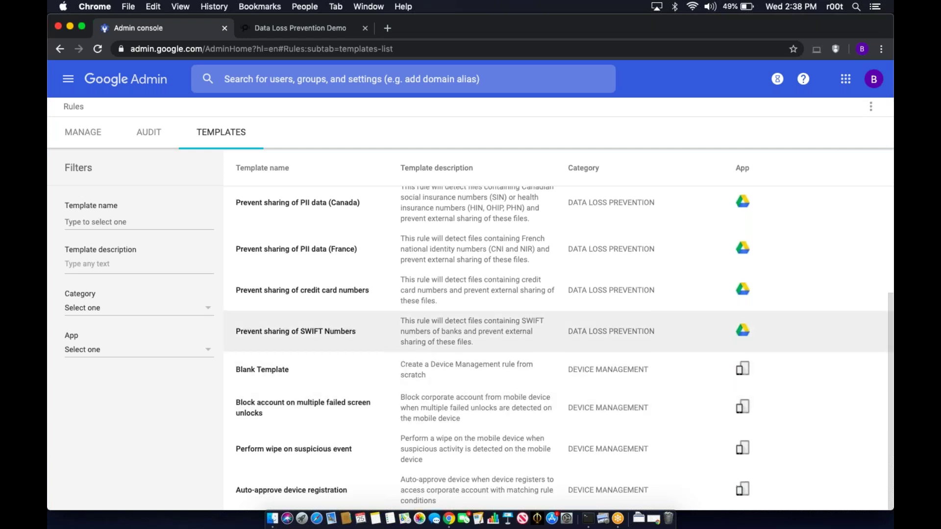
{"action": "scroll", "coordinate": [559, 324], "scroll_direction": "up", "scroll_amount": 3}
{"action": "scroll", "coordinate": [559, 323], "scroll_direction": "down", "scroll_amount": 3}
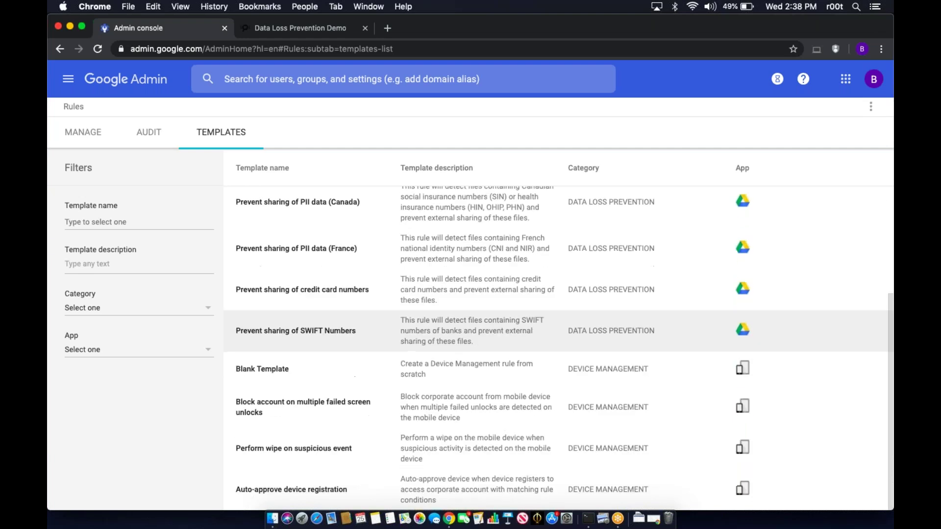
{"action": "scroll", "coordinate": [358, 316], "scroll_direction": "up", "scroll_amount": 3}
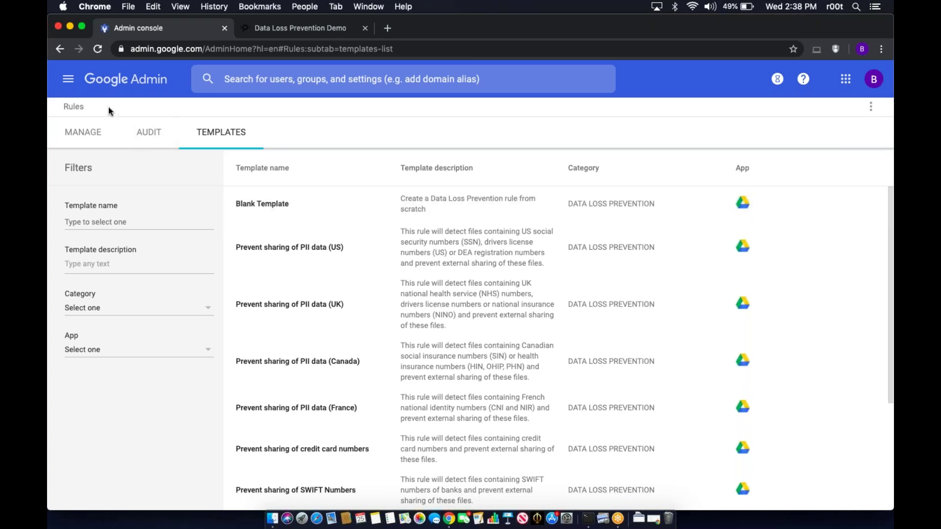
- Go to Security > Data protection and open the content detectors list
{"action": "left_click", "coordinate": [68, 81]}
{"action": "mouse_move", "coordinate": [130, 263]}
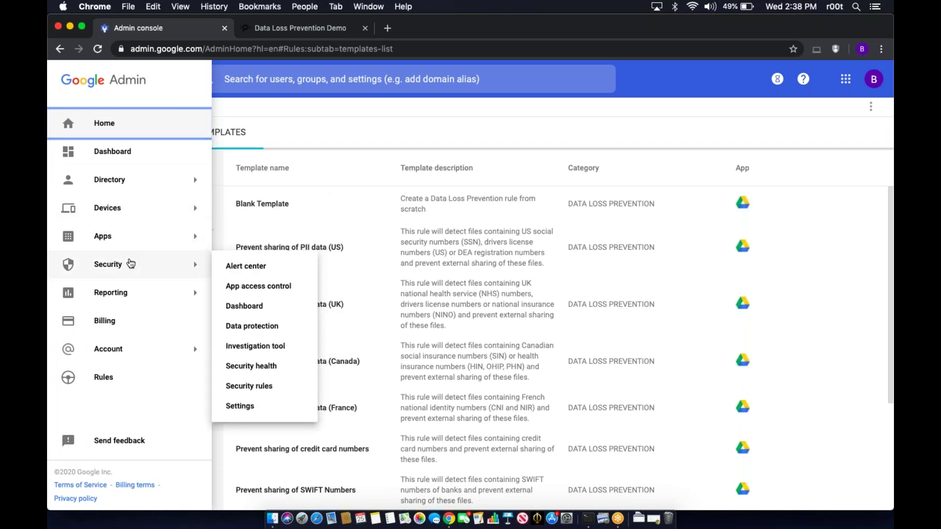
{"action": "left_click", "coordinate": [260, 327]}
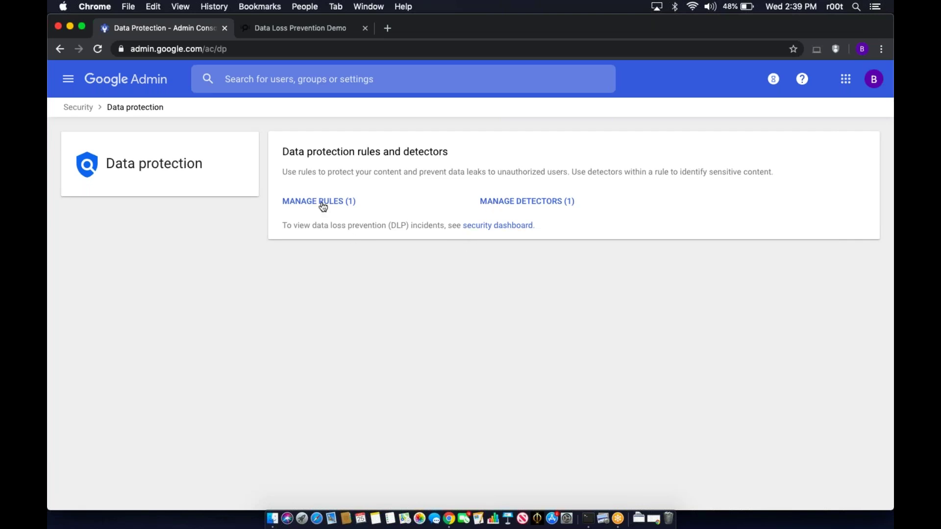
{"action": "left_click", "coordinate": [506, 206]}
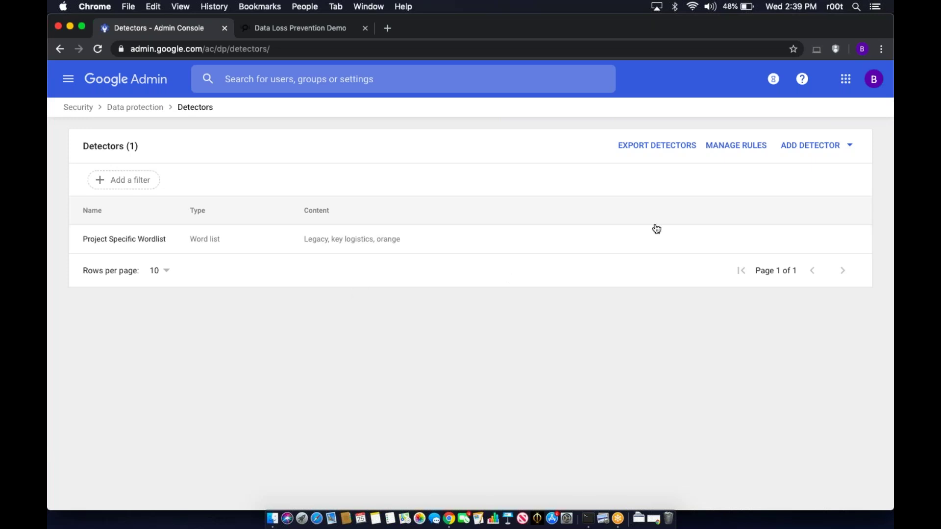
- Add a new word list detector named 'Company Projects'
{"action": "left_click", "coordinate": [793, 154]}
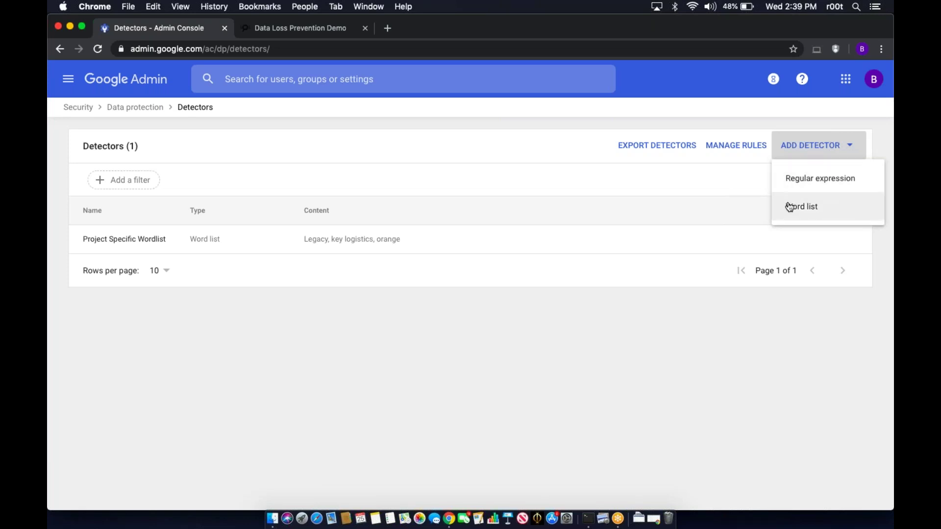
{"action": "left_click", "coordinate": [789, 207]}
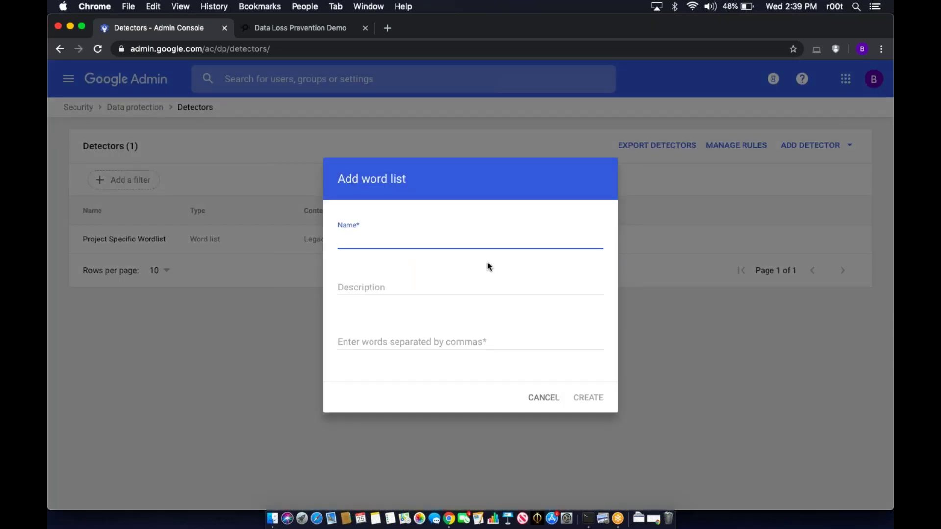
{"action": "type", "text": "Company Projects"}
{"action": "key", "text": "Tab"}
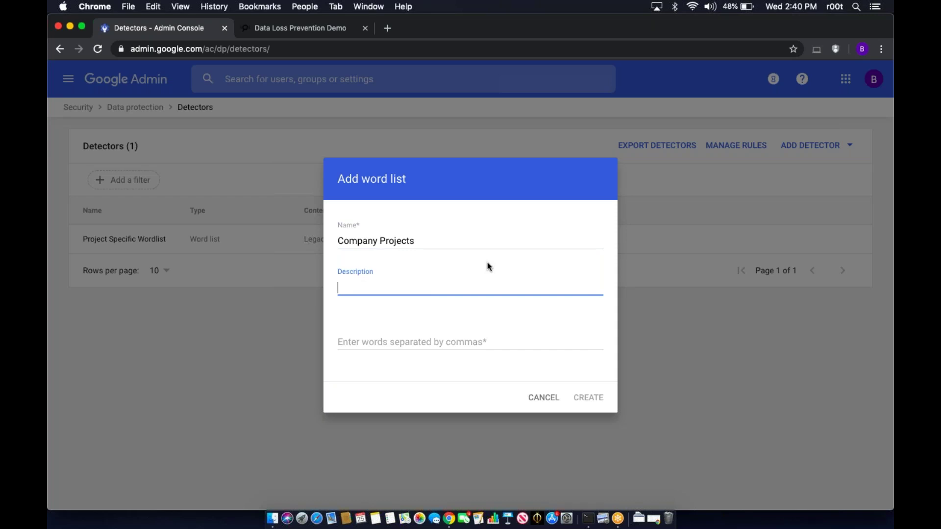
- Give it the description 'Specific company projects' and the words Talon and Apple
{"action": "type", "text": "Speciic c"}
{"action": "key", "text": "BackSpace"}
{"action": "key", "text": "BackSpace"}
{"action": "key", "text": "BackSpace"}
{"action": "key", "text": "BackSpace"}
{"action": "type", "text": "fic company projects"}
{"action": "key", "text": "Tab"}
{"action": "type", "text": "Talon"}
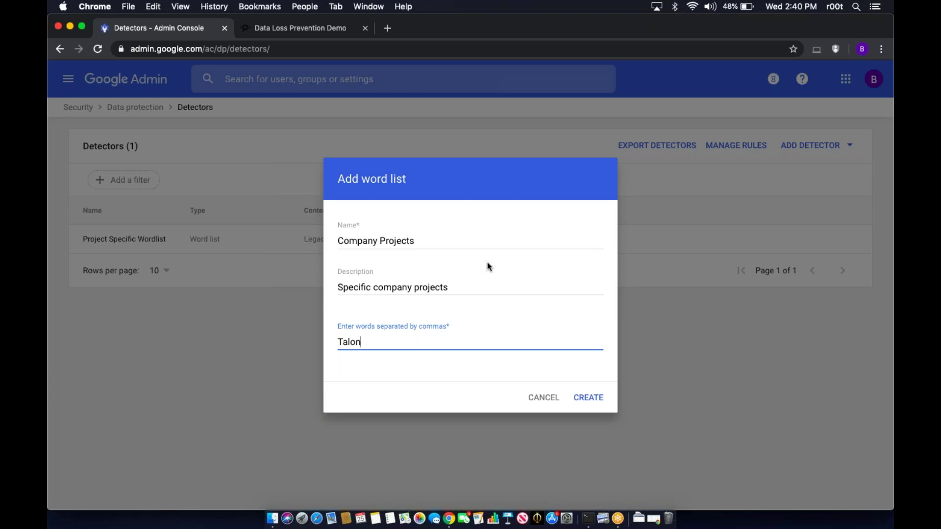
{"action": "type", "text": ","}
{"action": "type", "text": "Apple"}
- Create the Company Projects word list detector
{"action": "left_click", "coordinate": [587, 403]}
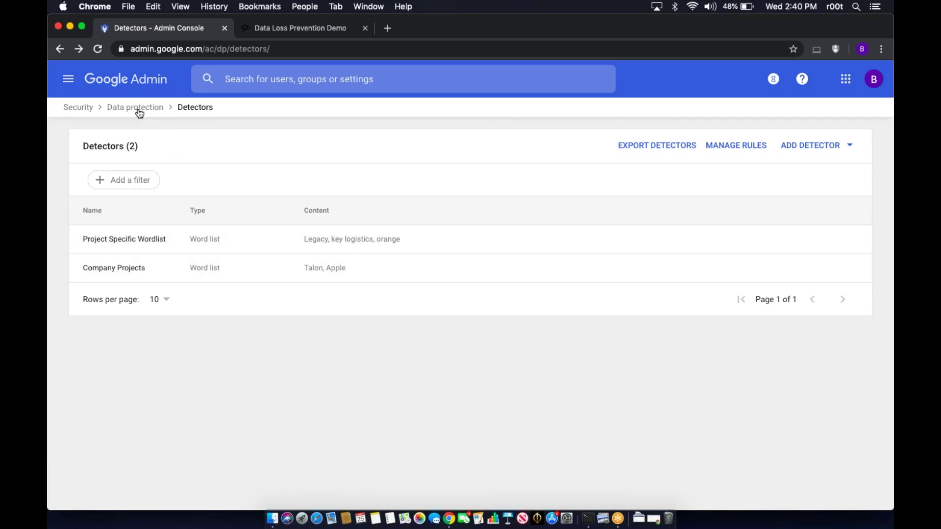
- Return to the Data protection overview and open the rules list
{"action": "left_click", "coordinate": [140, 109]}
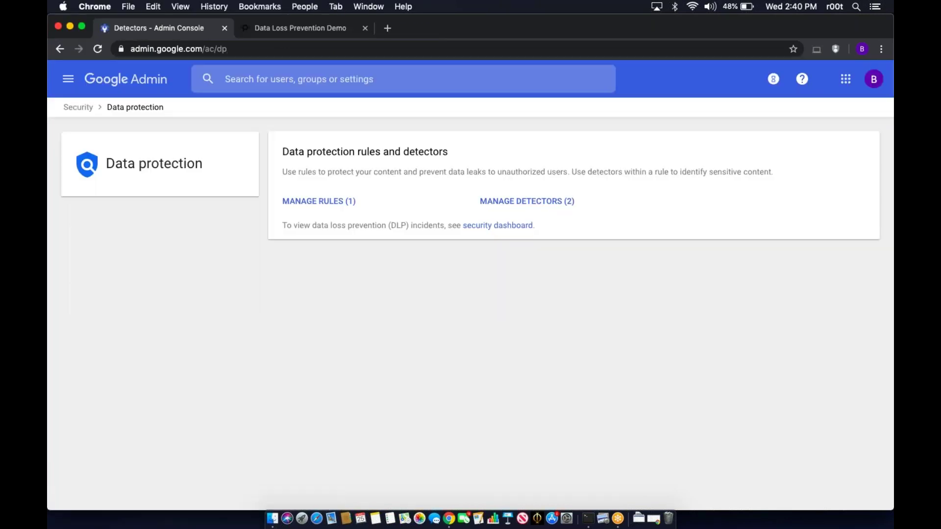
{"action": "left_click", "coordinate": [320, 202]}
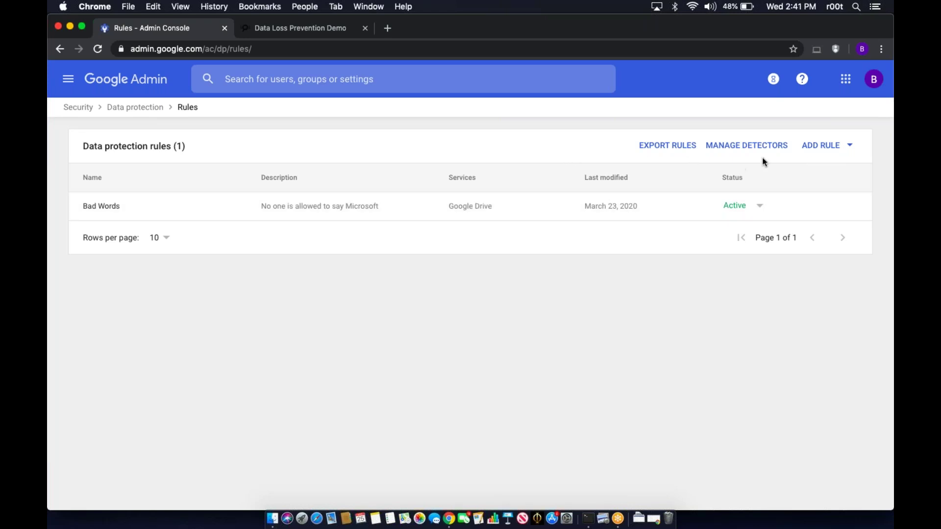
- Start a new data protection rule from scratch and focus its name field
{"action": "left_click", "coordinate": [828, 156]}
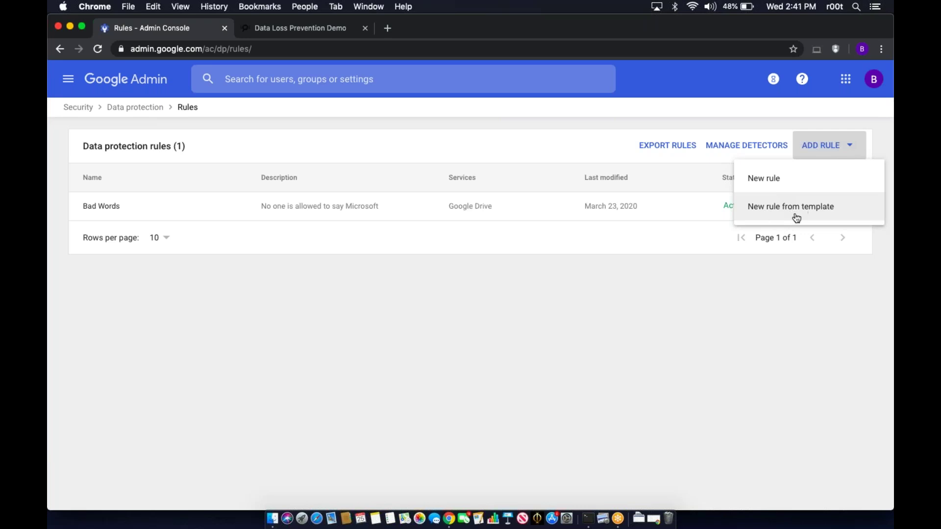
{"action": "left_click", "coordinate": [795, 184]}
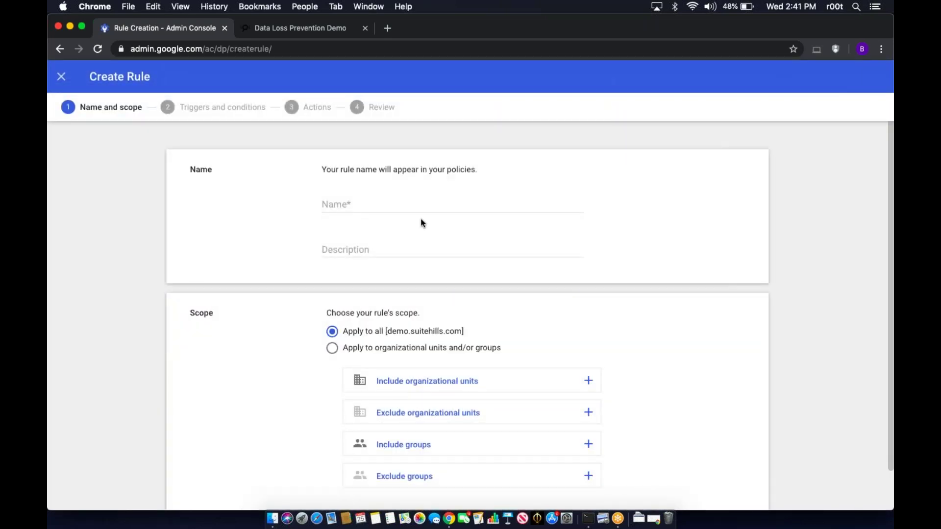
{"action": "left_click", "coordinate": [417, 216]}
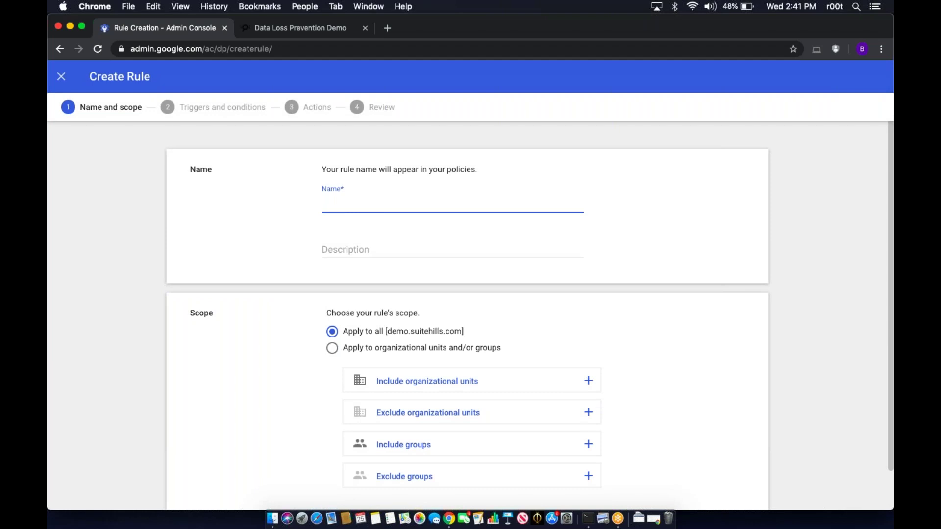
- Name the rule 'Project Specific DLP' and paste the same text as its description
{"action": "type", "text": "Project Specific DLP"}
{"action": "key", "text": "Tab"}
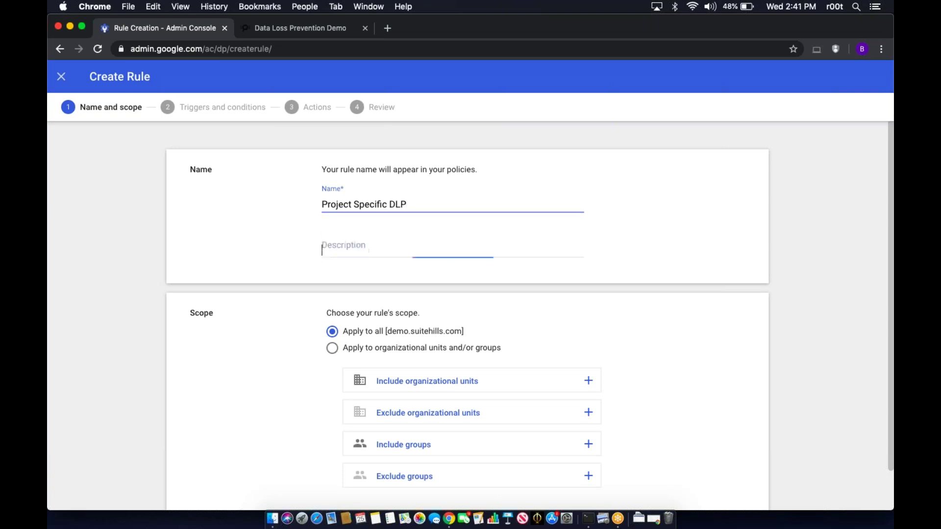
{"action": "key", "text": "shift+Tab"}
{"action": "key", "text": "super+c"}
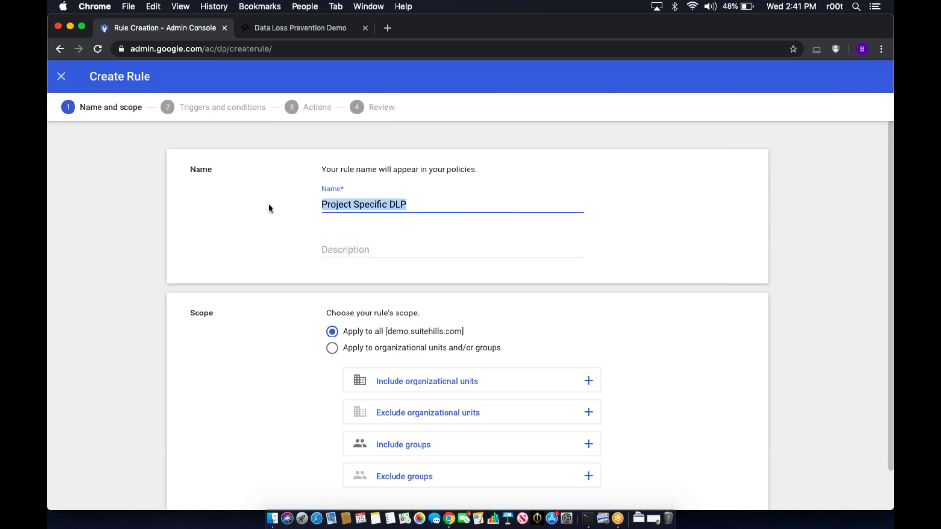
{"action": "left_click", "coordinate": [328, 248]}
{"action": "key", "text": "super+v"}
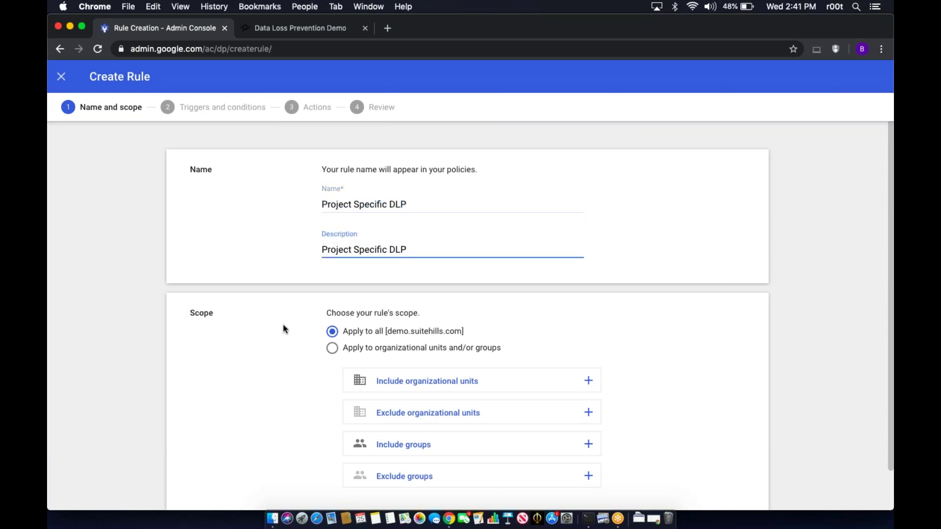
{"action": "scroll", "coordinate": [284, 329], "scroll_direction": "down", "scroll_amount": 2}
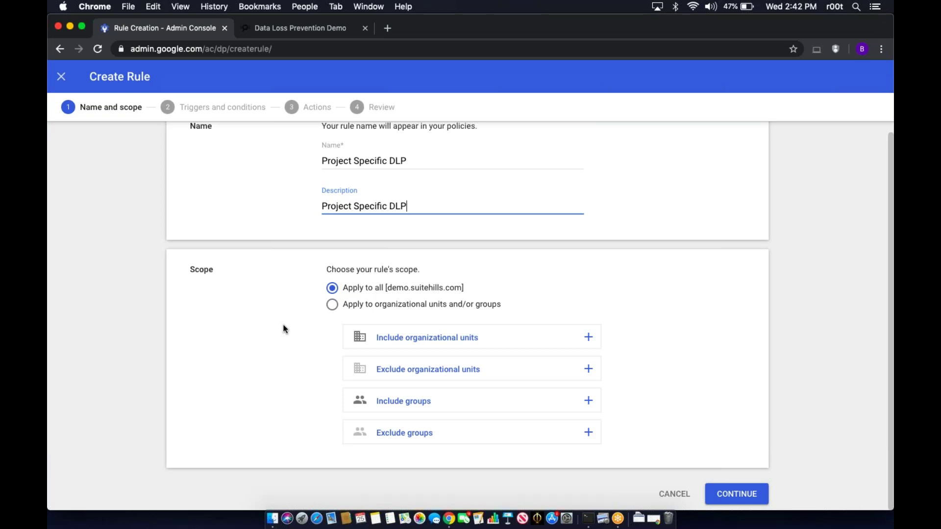
{"action": "left_click", "coordinate": [588, 369]}
{"action": "left_click", "coordinate": [424, 335]}
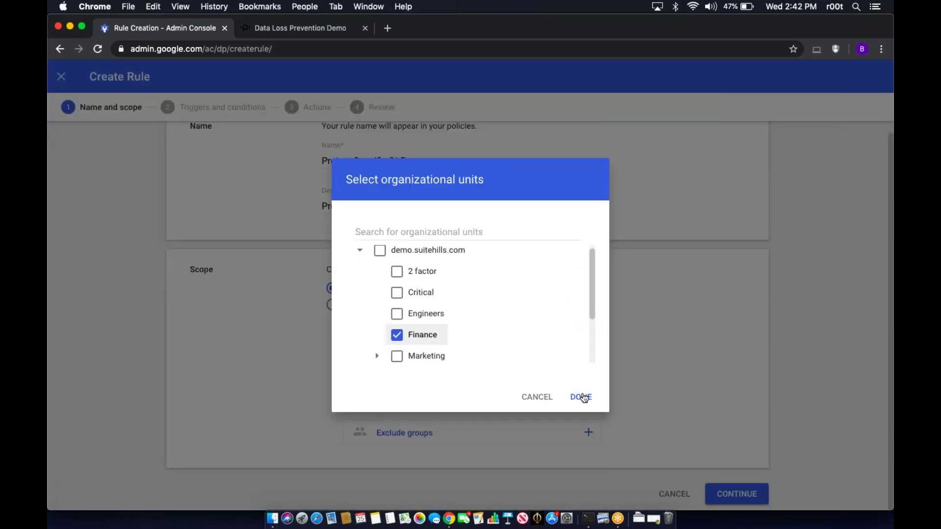
{"action": "left_click", "coordinate": [582, 397]}
{"action": "scroll", "coordinate": [498, 404], "scroll_direction": "down", "scroll_amount": 2}
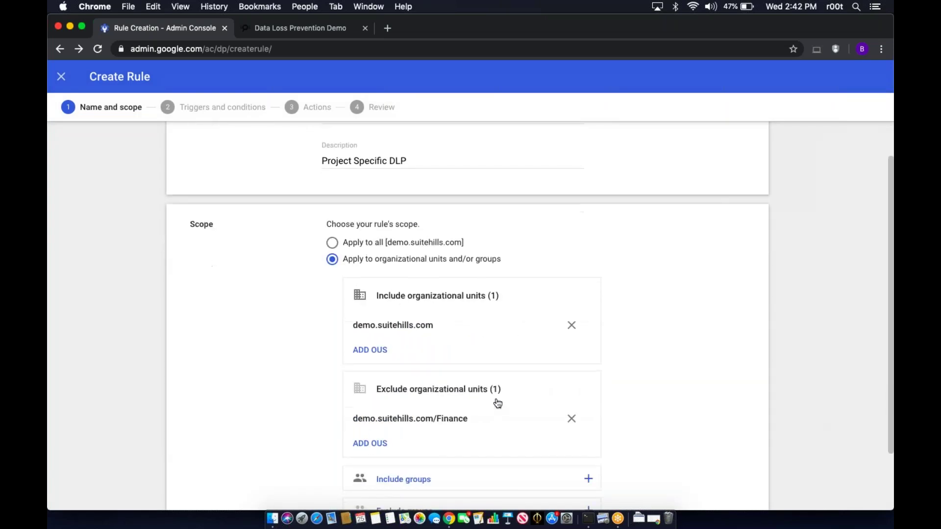
{"action": "scroll", "coordinate": [498, 404], "scroll_direction": "down", "scroll_amount": 1}
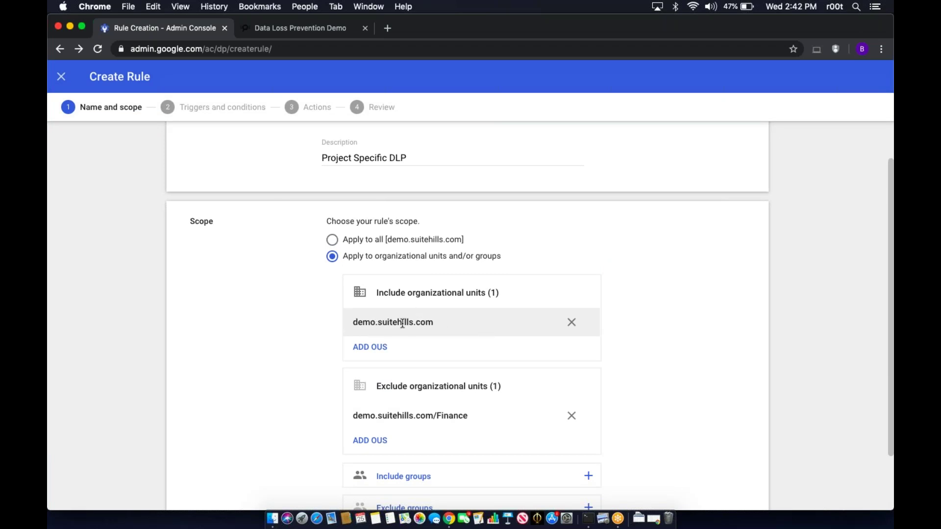
{"action": "scroll", "coordinate": [467, 325], "scroll_direction": "up", "scroll_amount": 3}
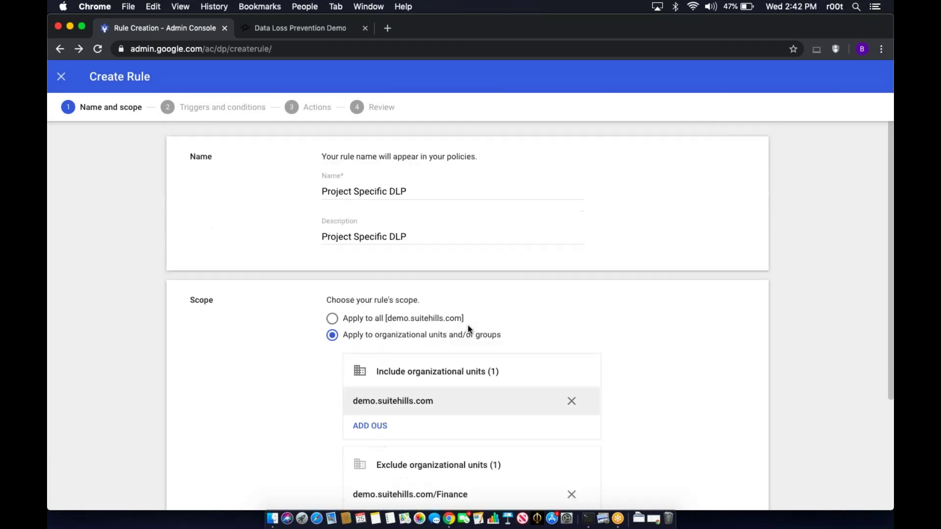
{"action": "scroll", "coordinate": [468, 325], "scroll_direction": "down", "scroll_amount": 4}
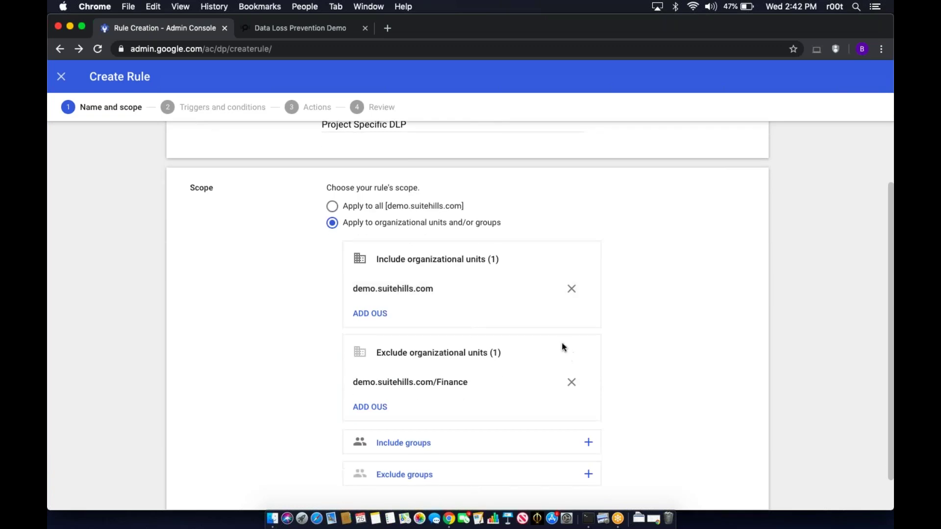
{"action": "left_click", "coordinate": [414, 206]}
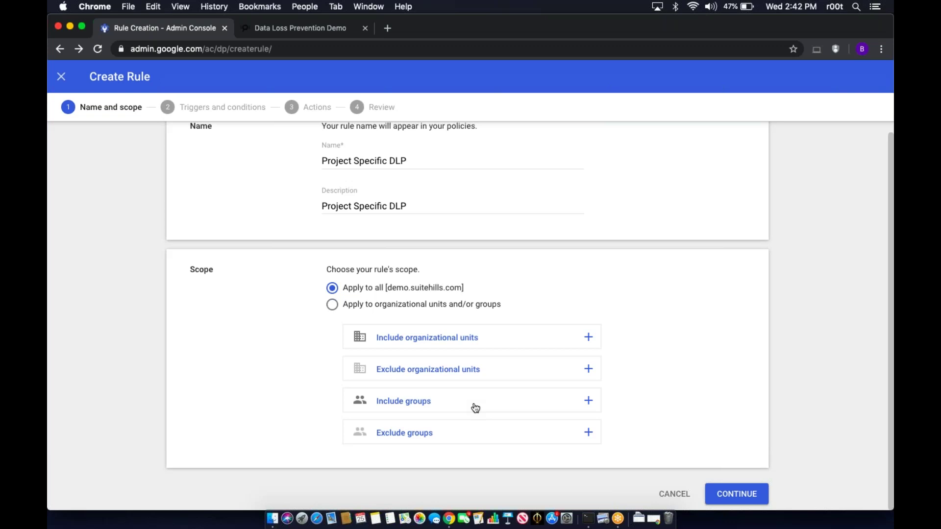
- Advance the Create Rule wizard from Name and scope to Triggers and conditions
{"action": "scroll", "coordinate": [541, 294], "scroll_direction": "up", "scroll_amount": 1}
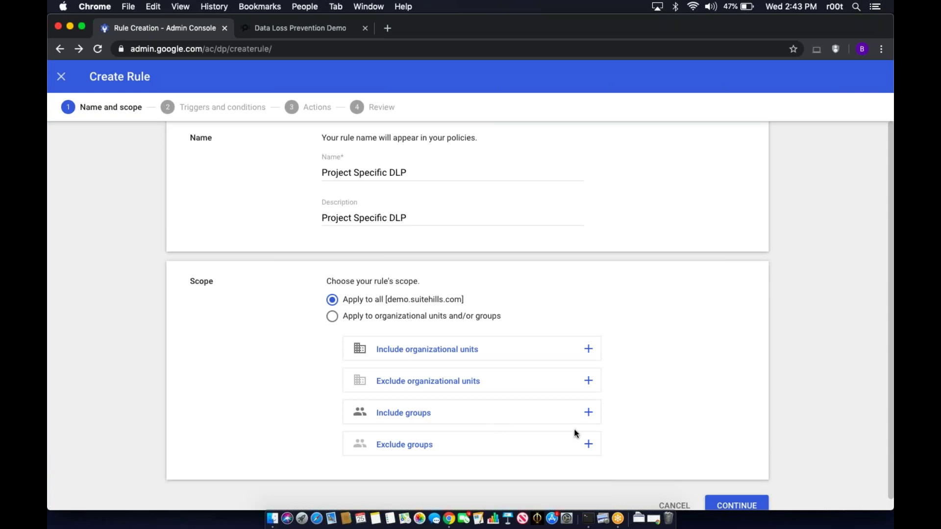
{"action": "scroll", "coordinate": [622, 433], "scroll_direction": "down", "scroll_amount": 1}
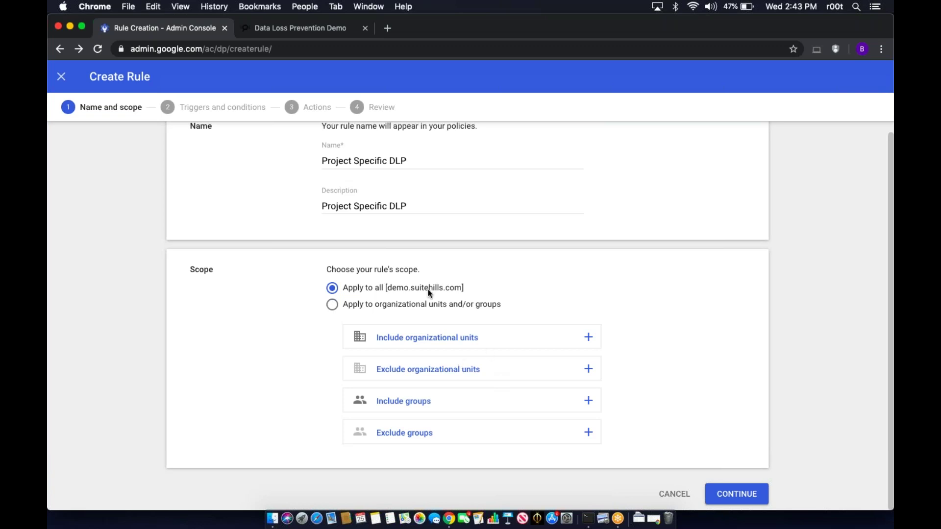
{"action": "left_click", "coordinate": [721, 493]}
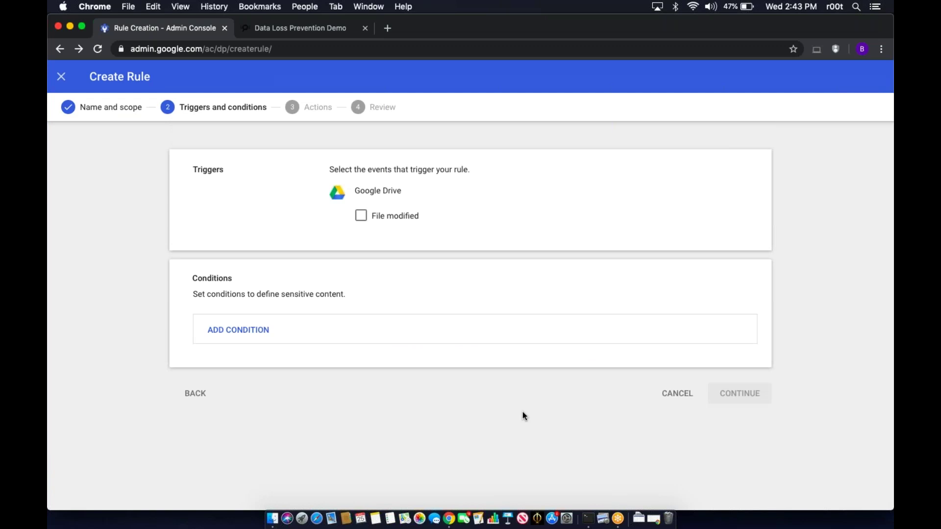
- Trigger the rule on Drive 'File modified' and add a blank content condition row
{"action": "left_click", "coordinate": [359, 216]}
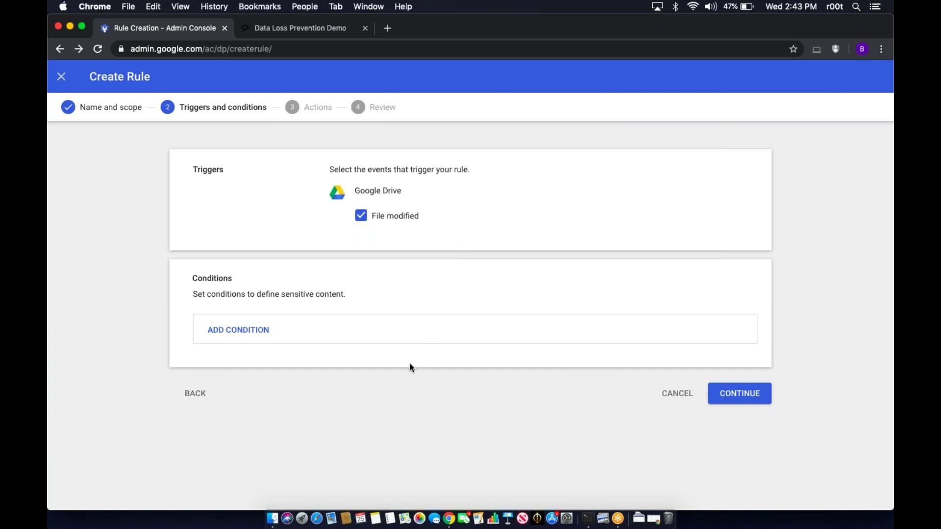
{"action": "left_click", "coordinate": [239, 331]}
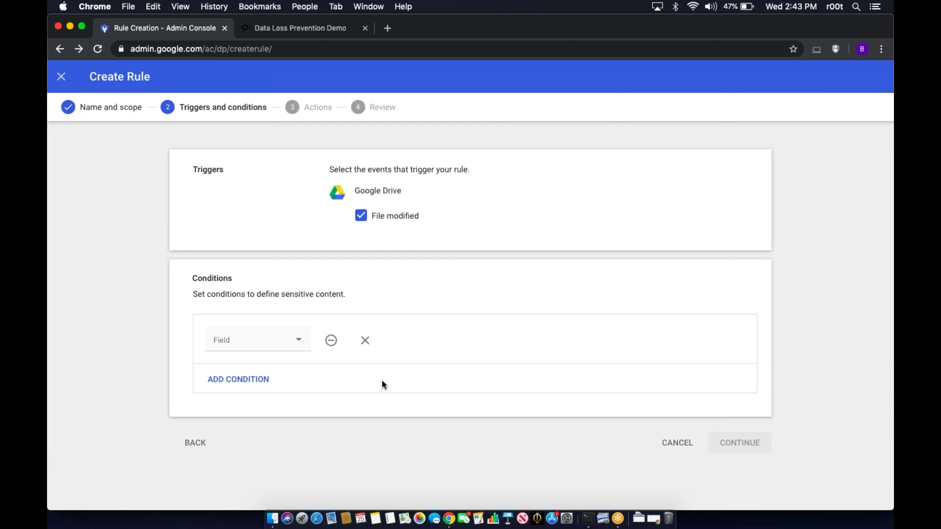
{"action": "left_click", "coordinate": [292, 346]}
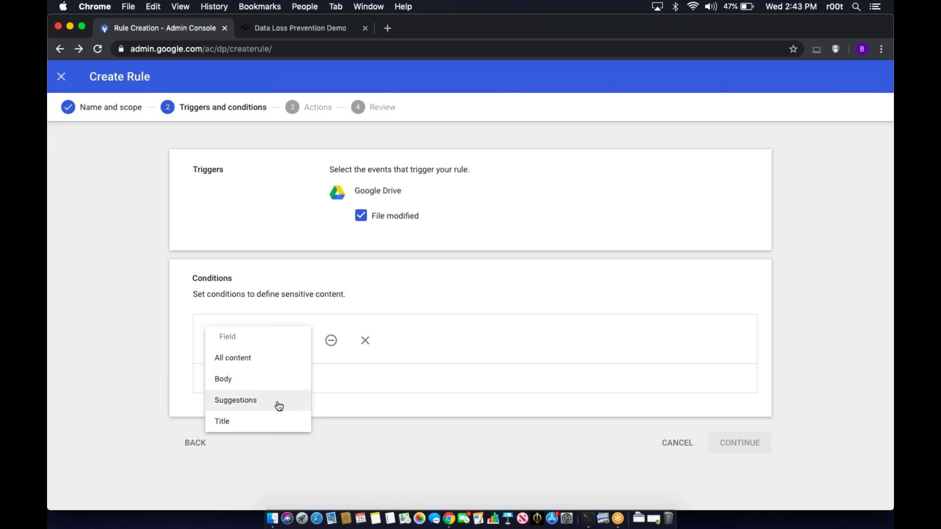
- Set the condition to scan All content with the Company Projects word list, matching any word
{"action": "left_click", "coordinate": [277, 363]}
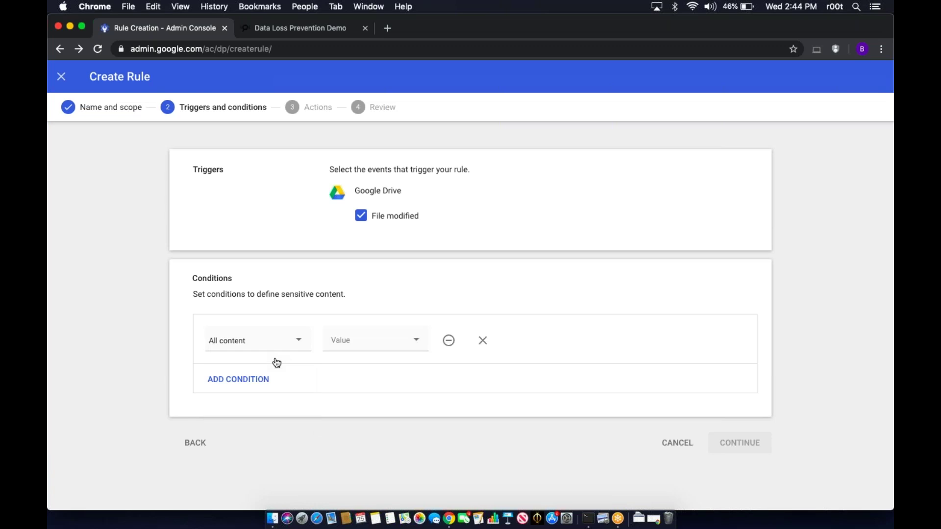
{"action": "left_click", "coordinate": [378, 349]}
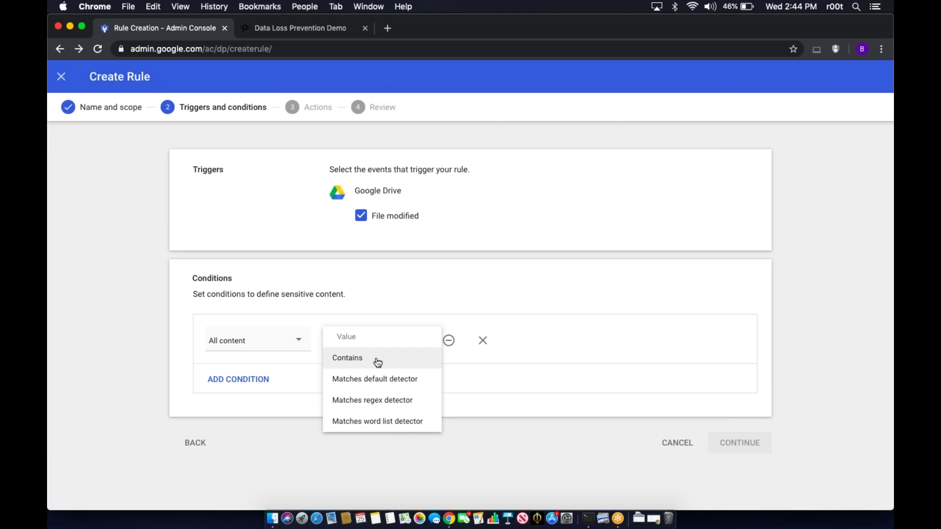
{"action": "left_click", "coordinate": [368, 427]}
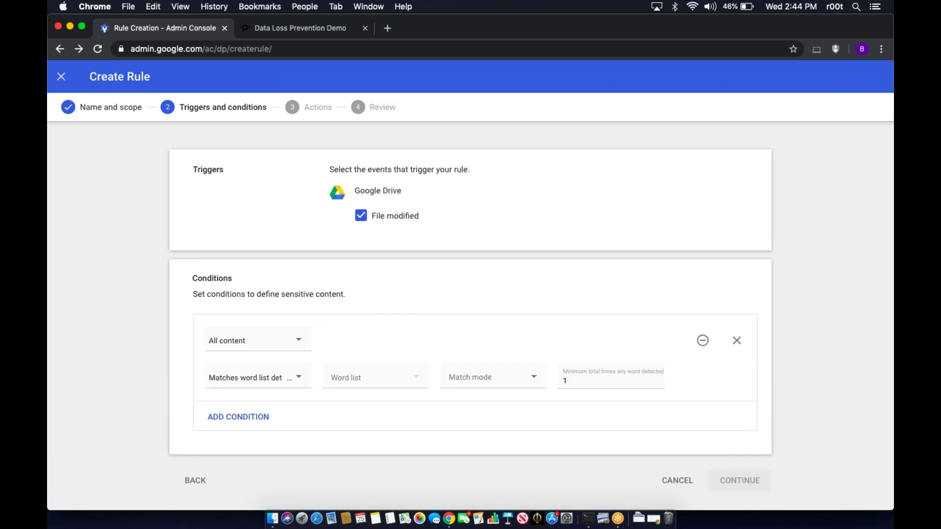
{"action": "left_click", "coordinate": [390, 379]}
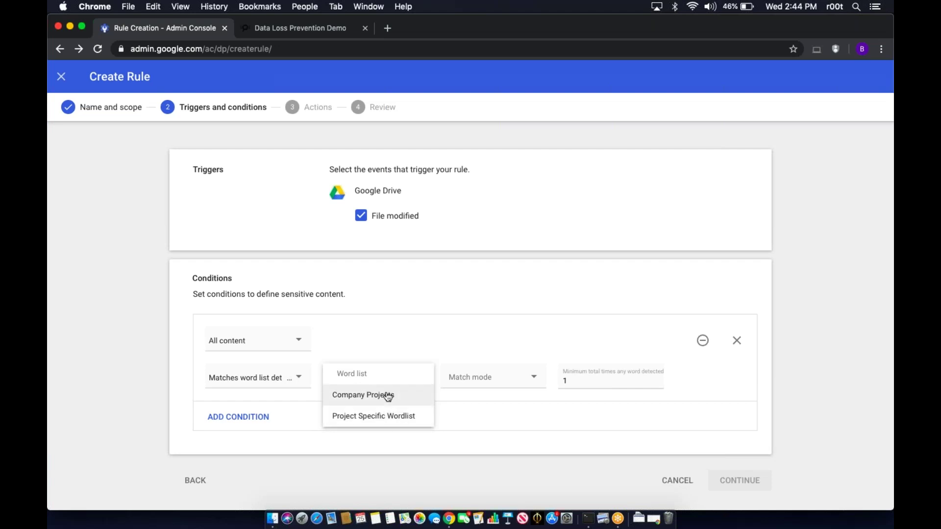
{"action": "left_click", "coordinate": [389, 395]}
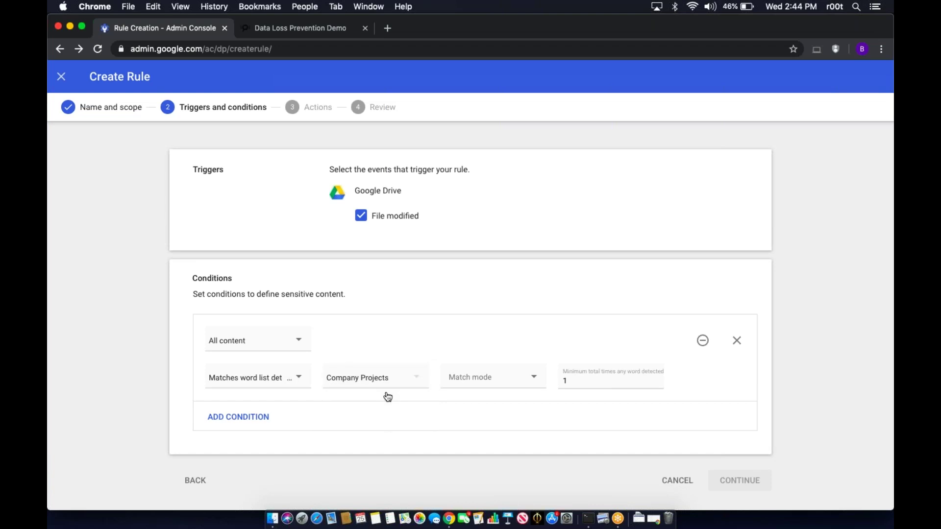
{"action": "left_click", "coordinate": [497, 388]}
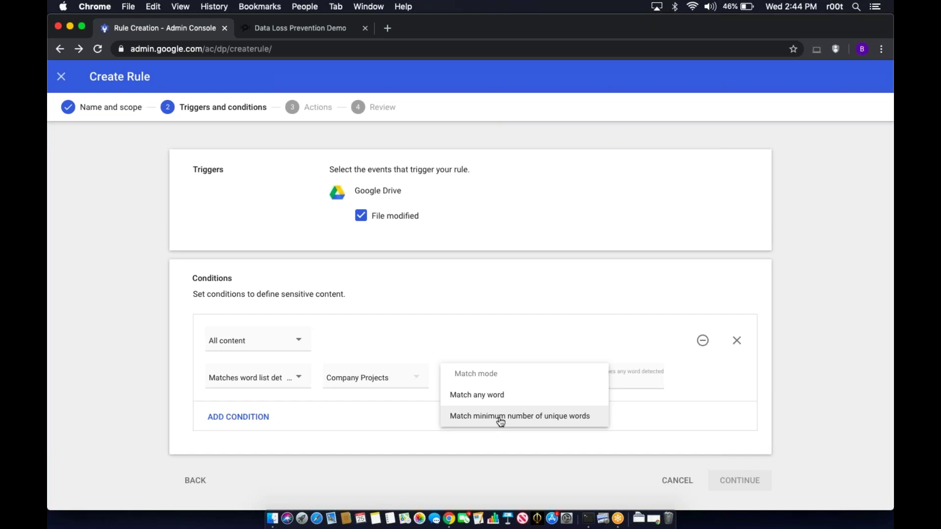
{"action": "left_click", "coordinate": [520, 395]}
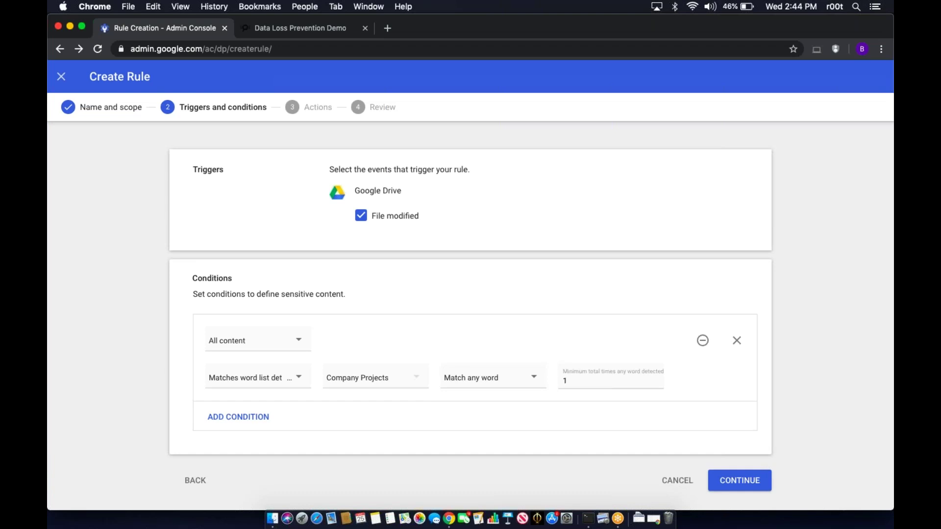
- Require a minimum of 5 matches and continue to the Actions step
{"action": "left_click", "coordinate": [589, 388]}
{"action": "key", "text": "BackSpace"}
{"action": "type", "text": "5"}
{"action": "left_click", "coordinate": [556, 425]}
{"action": "left_click", "coordinate": [726, 482]}
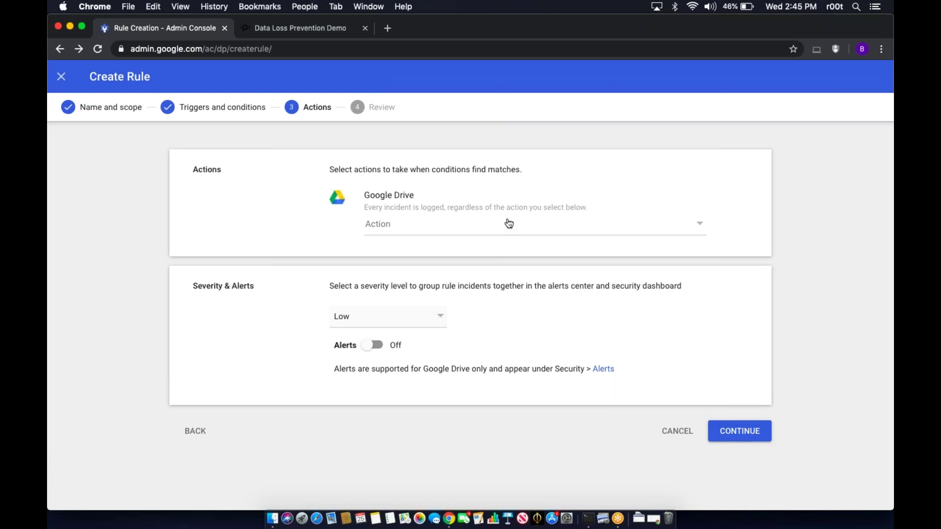
{"action": "left_click", "coordinate": [509, 224]}
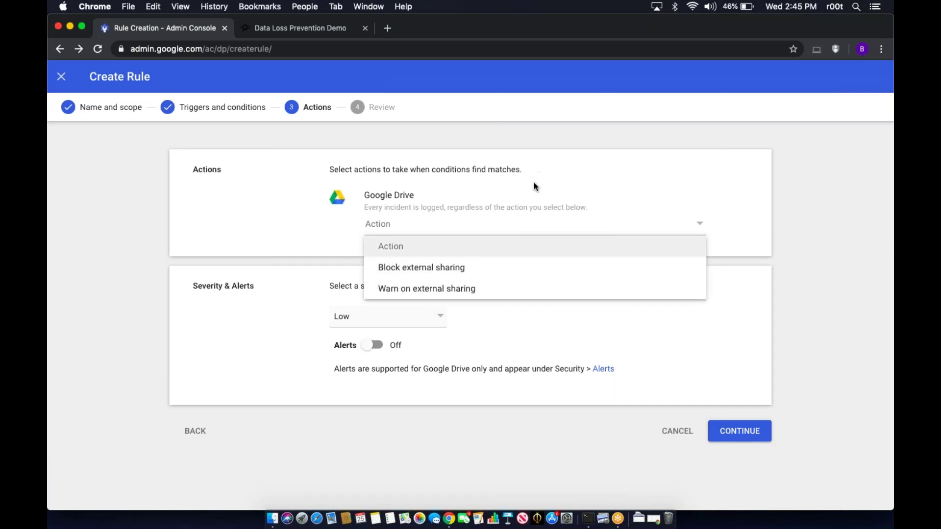
{"action": "left_click", "coordinate": [506, 247]}
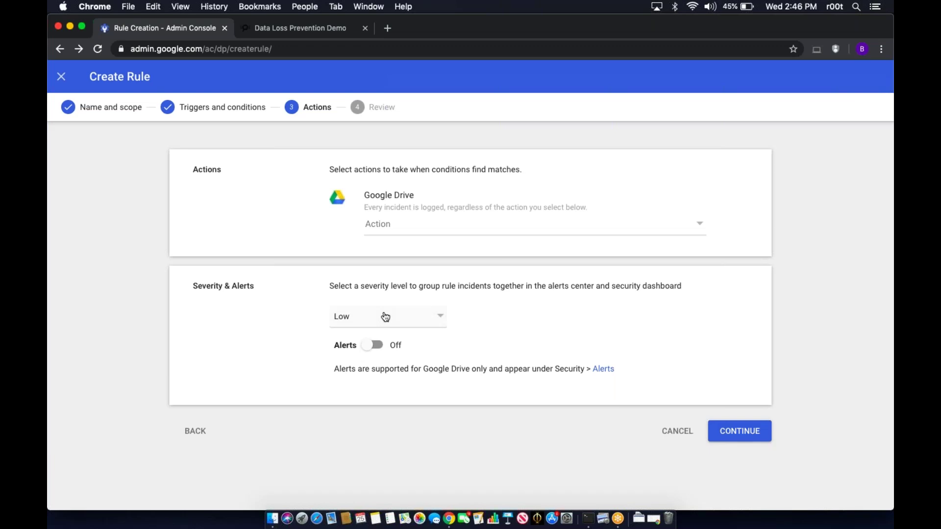
- Set the rule's severity to Medium and turn alerts on
{"action": "left_click", "coordinate": [386, 317]}
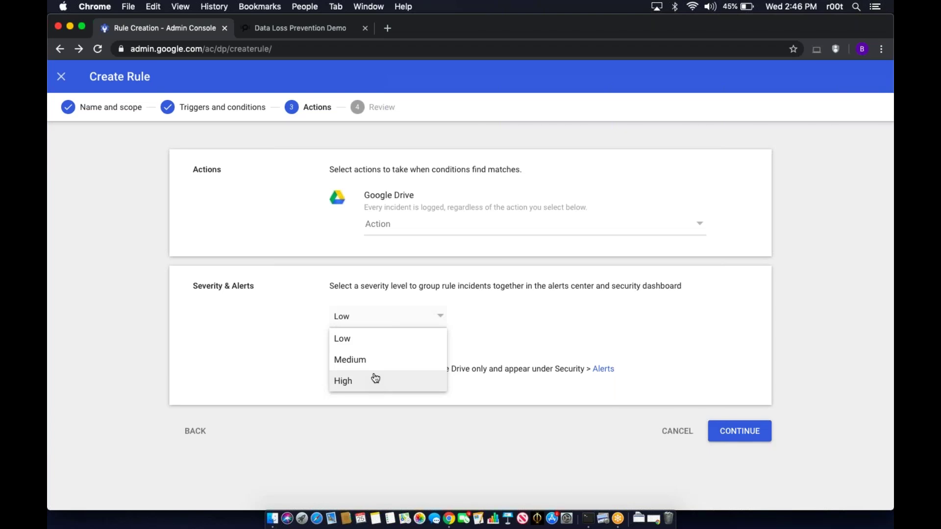
{"action": "left_click", "coordinate": [378, 365]}
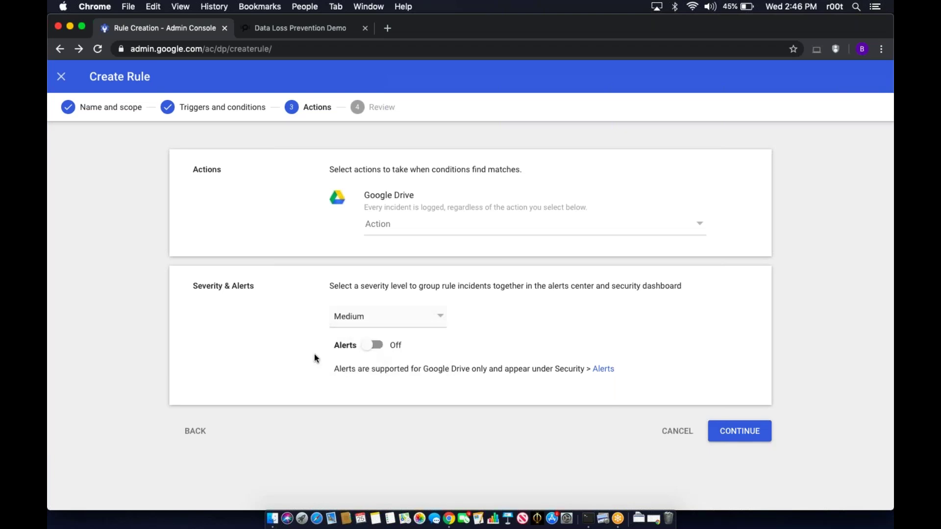
{"action": "left_click", "coordinate": [362, 321]}
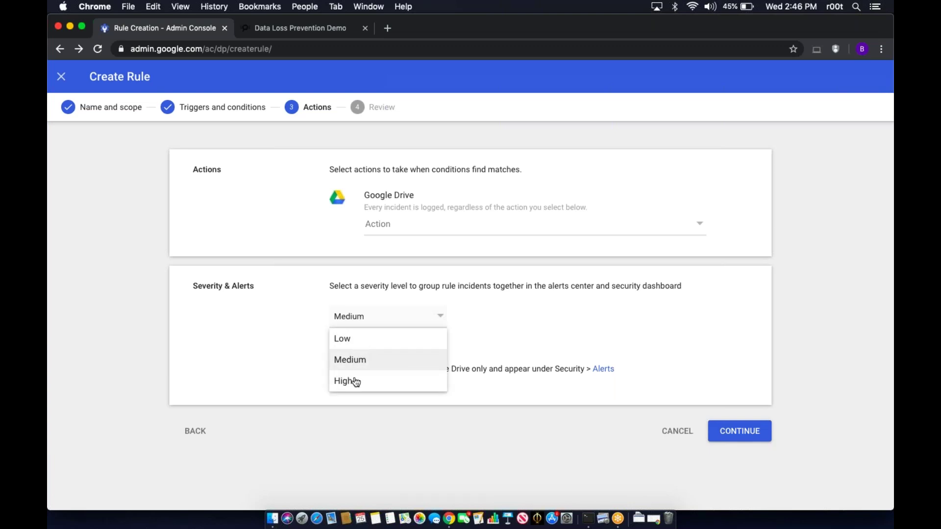
{"action": "left_click", "coordinate": [381, 364]}
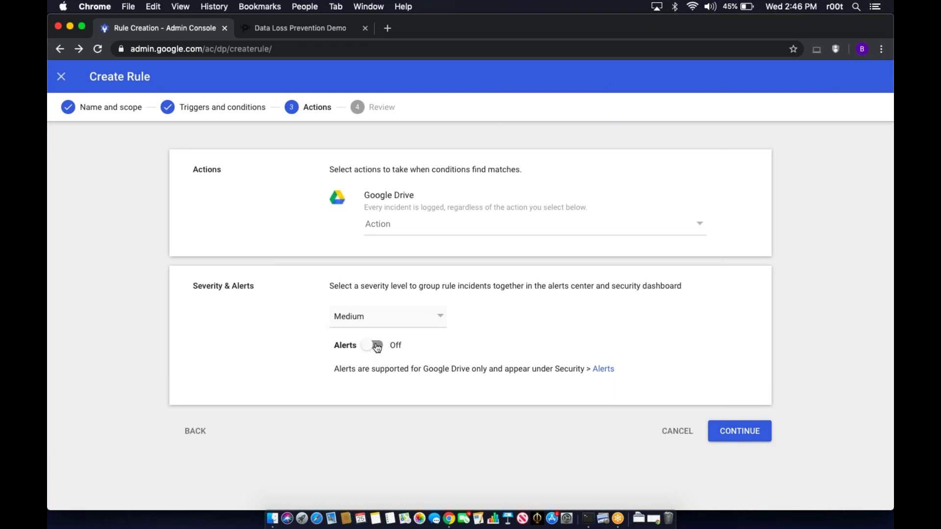
{"action": "left_click", "coordinate": [377, 346]}
{"action": "scroll", "coordinate": [548, 412], "scroll_direction": "down", "scroll_amount": 2}
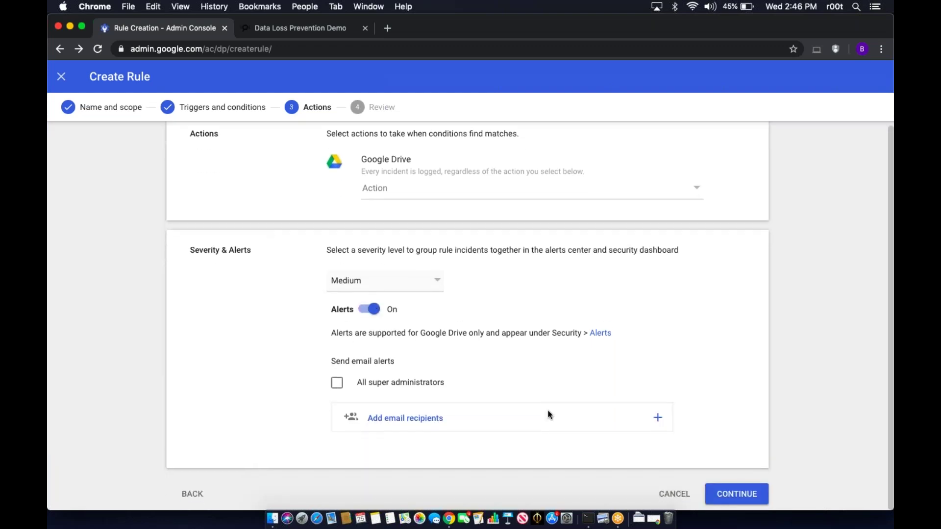
- Email alerts to all super administrators plus one added recipient, then continue to review
{"action": "left_click", "coordinate": [337, 388]}
{"action": "left_click", "coordinate": [486, 423]}
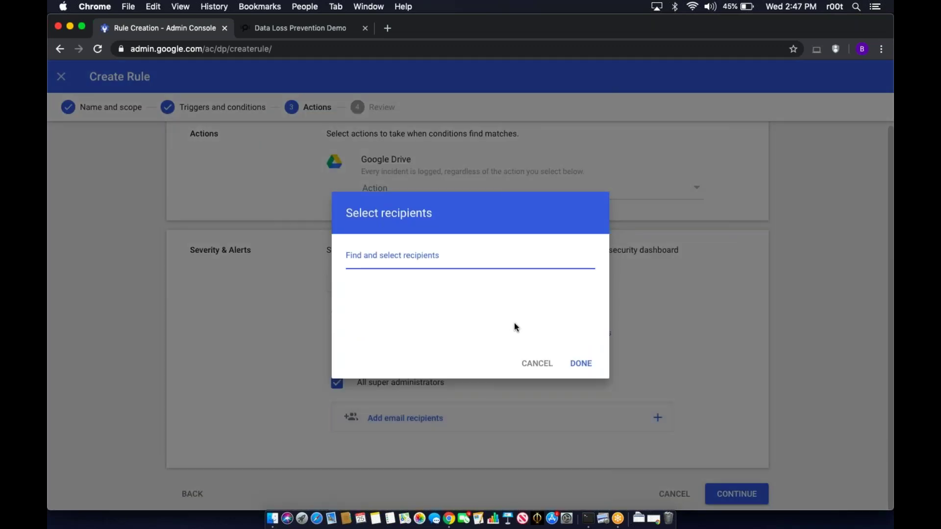
{"action": "left_click", "coordinate": [533, 293]}
{"action": "left_click", "coordinate": [574, 363]}
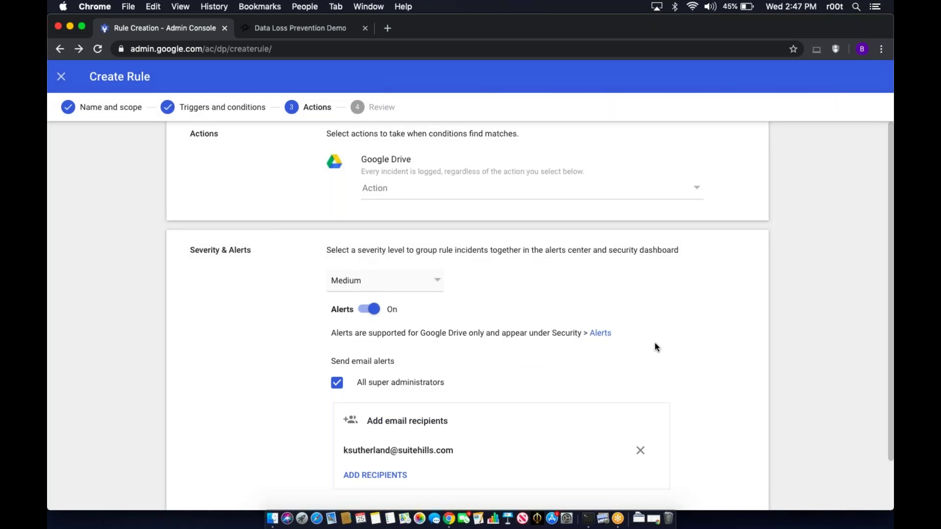
{"action": "scroll", "coordinate": [656, 346], "scroll_direction": "down", "scroll_amount": 2}
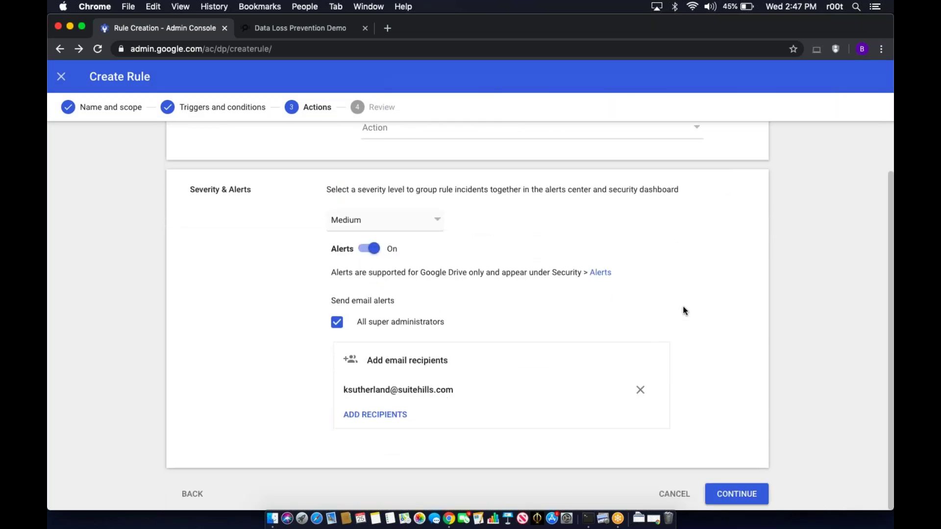
{"action": "left_click", "coordinate": [736, 497]}
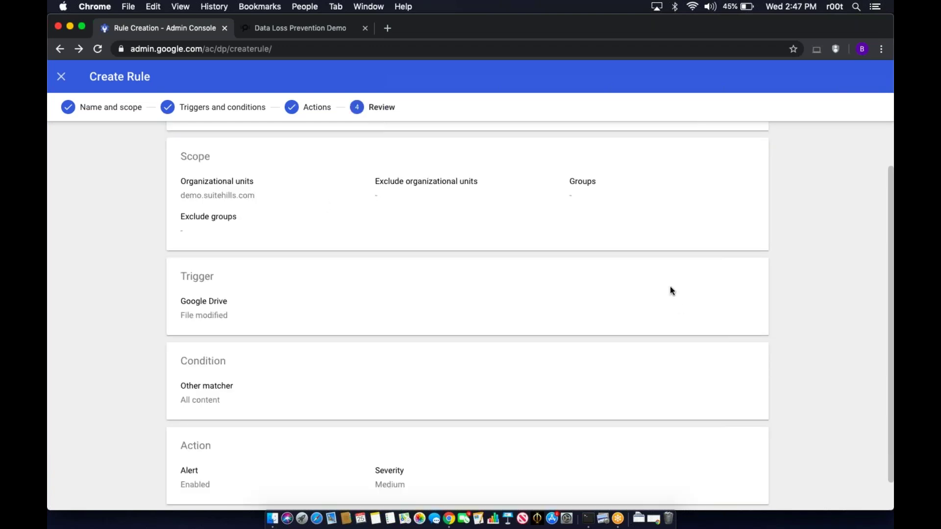
- Create the reviewed Project Specific DLP rule with Active status
{"action": "scroll", "coordinate": [671, 287], "scroll_direction": "down", "scroll_amount": 2}
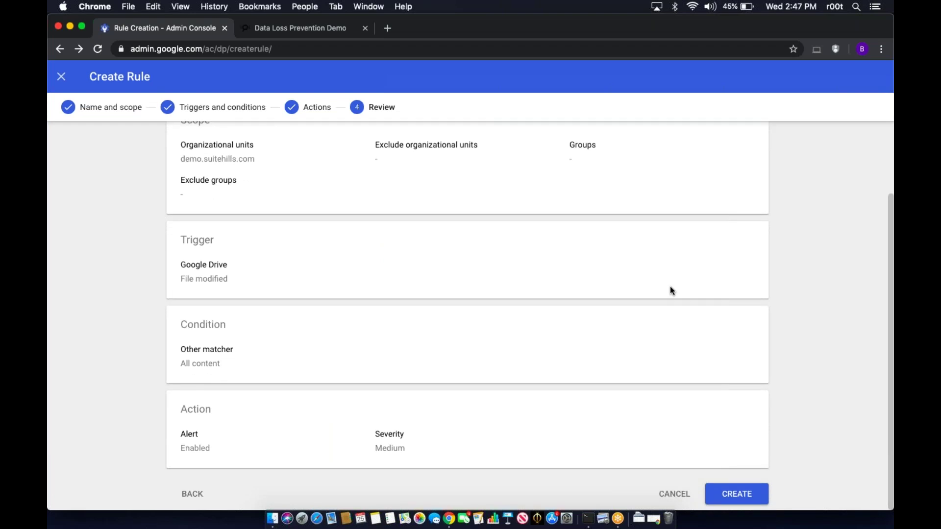
{"action": "scroll", "coordinate": [669, 288], "scroll_direction": "up", "scroll_amount": 1}
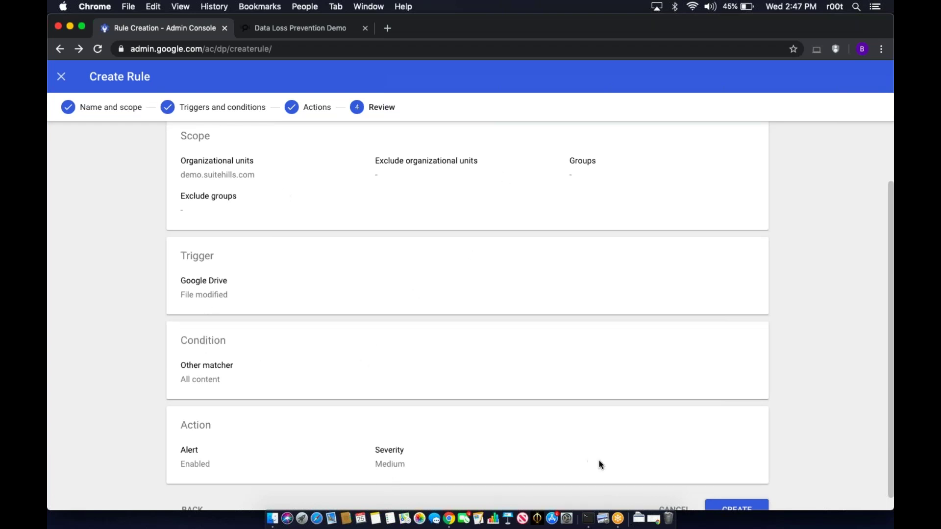
{"action": "scroll", "coordinate": [649, 451], "scroll_direction": "down", "scroll_amount": 1}
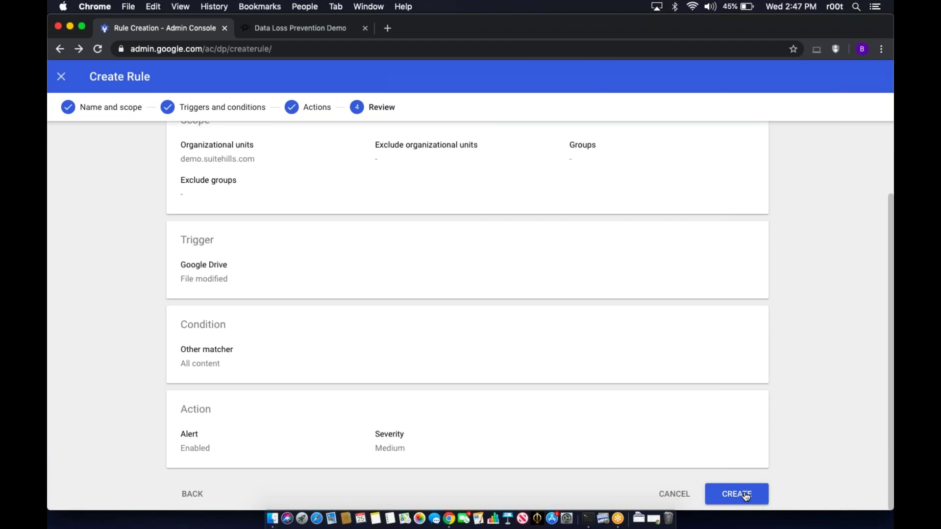
{"action": "left_click", "coordinate": [745, 496]}
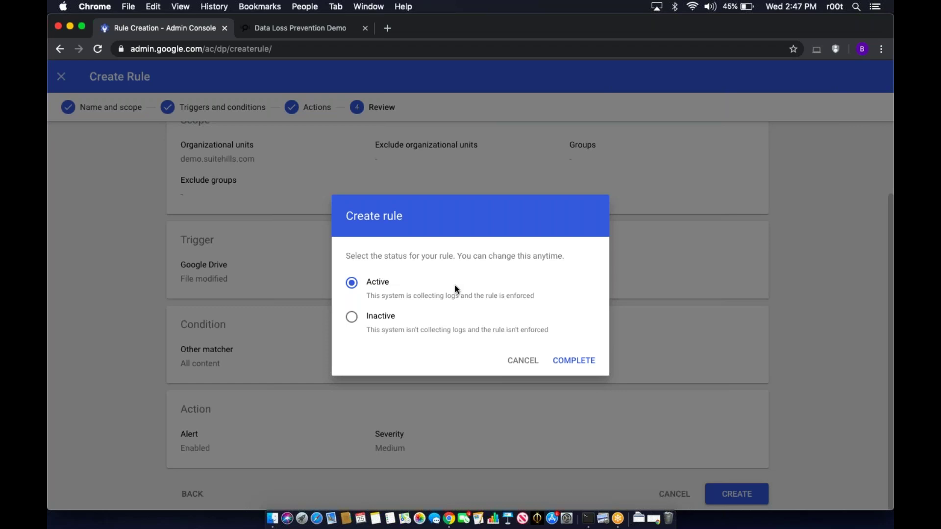
{"action": "left_click", "coordinate": [569, 363]}
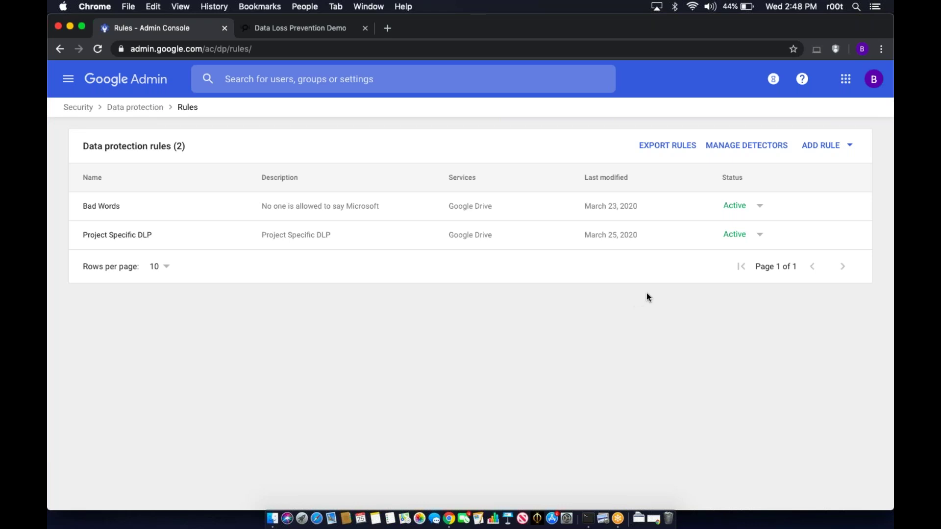
- Start a new rule from the Prevent financial information sharing (International) template
{"action": "left_click", "coordinate": [821, 147]}
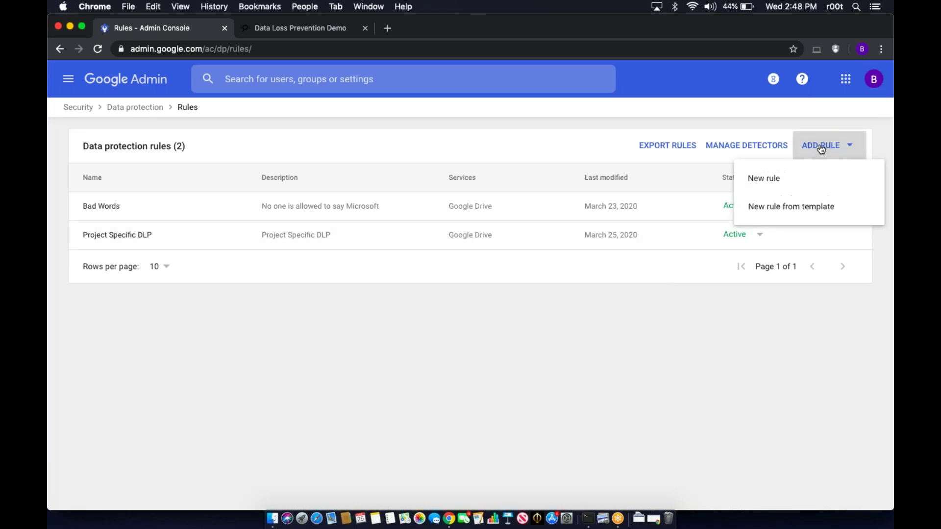
{"action": "left_click", "coordinate": [803, 215]}
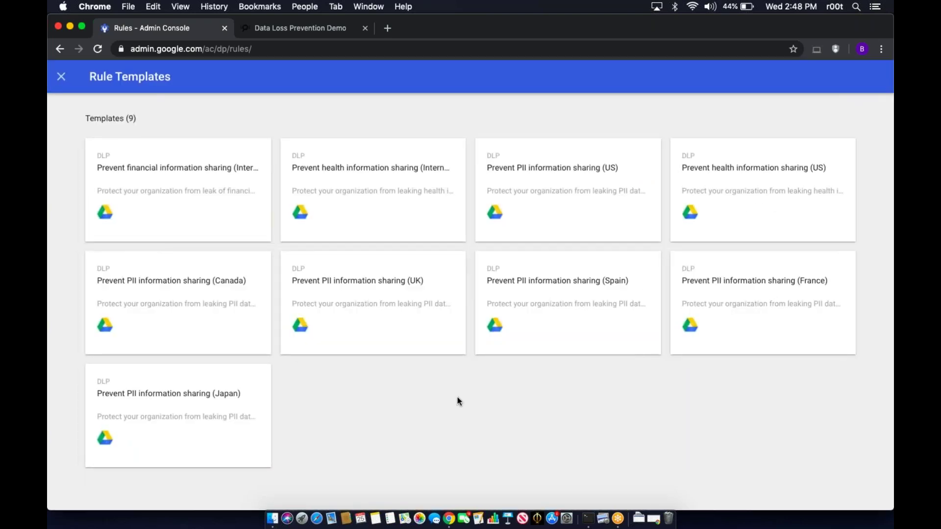
{"action": "key", "text": "super+minus"}
{"action": "key", "text": "super+minus"}
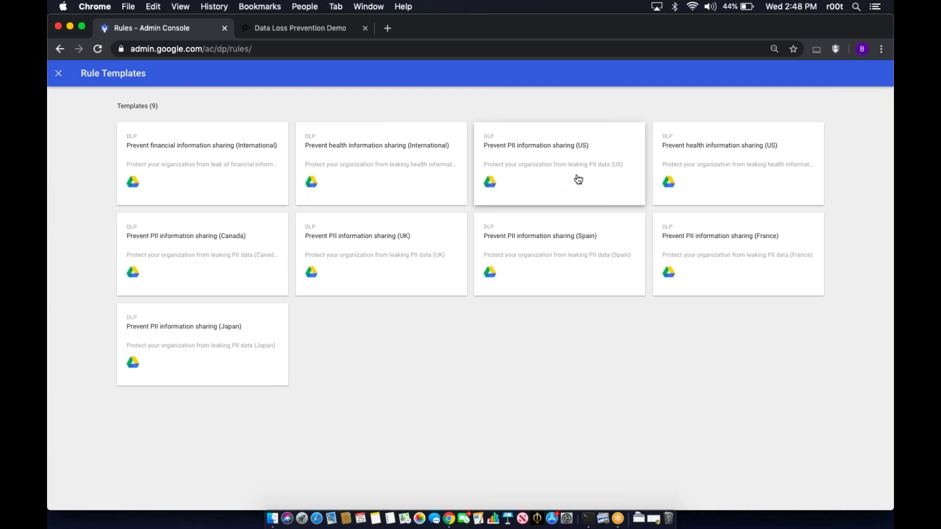
{"action": "left_click", "coordinate": [224, 167]}
{"action": "key", "text": "super+0"}
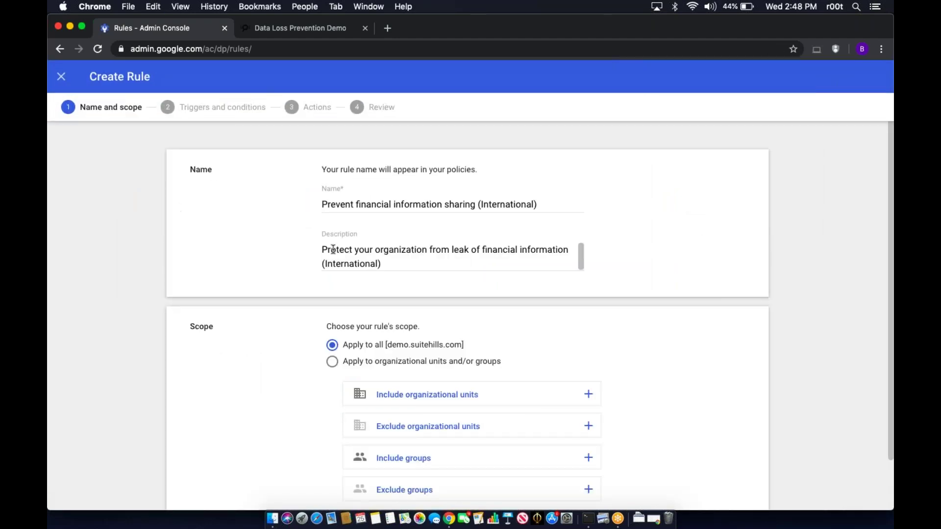
- Check the Scope section's exclude-groups picker and close it without choosing any group
{"action": "scroll", "coordinate": [273, 237], "scroll_direction": "down", "scroll_amount": 1}
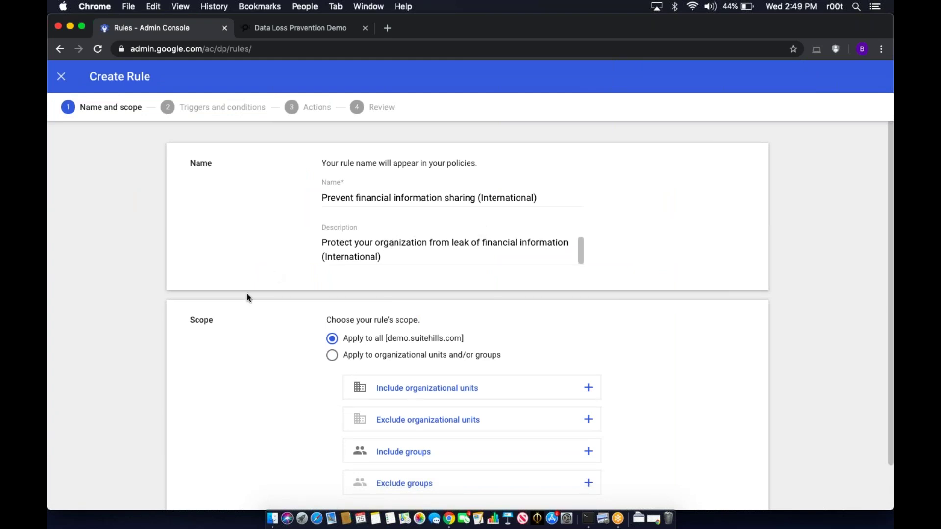
{"action": "scroll", "coordinate": [108, 370], "scroll_direction": "down", "scroll_amount": 1}
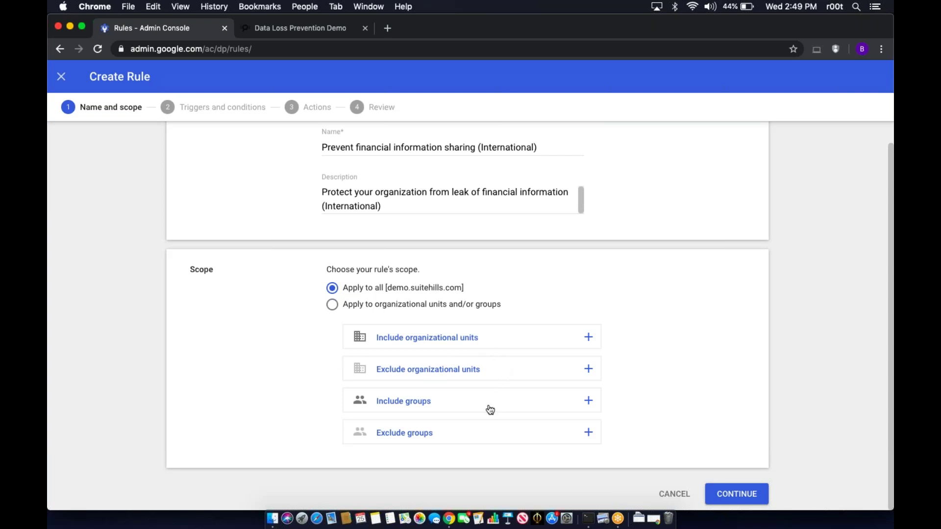
{"action": "scroll", "coordinate": [499, 380], "scroll_direction": "up", "scroll_amount": 3}
{"action": "scroll", "coordinate": [498, 381], "scroll_direction": "down", "scroll_amount": 2}
{"action": "scroll", "coordinate": [500, 380], "scroll_direction": "down", "scroll_amount": 1}
{"action": "left_click", "coordinate": [588, 433]}
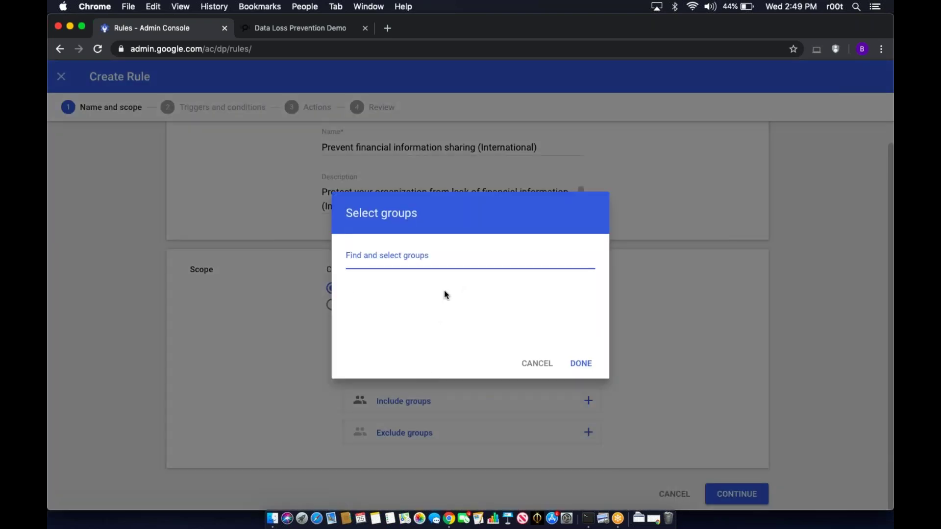
{"action": "left_click", "coordinate": [530, 362]}
- Exclude the Finance organizational unit from the scope and continue to conditions
{"action": "left_click", "coordinate": [587, 368]}
{"action": "scroll", "coordinate": [444, 306], "scroll_direction": "down", "scroll_amount": 2}
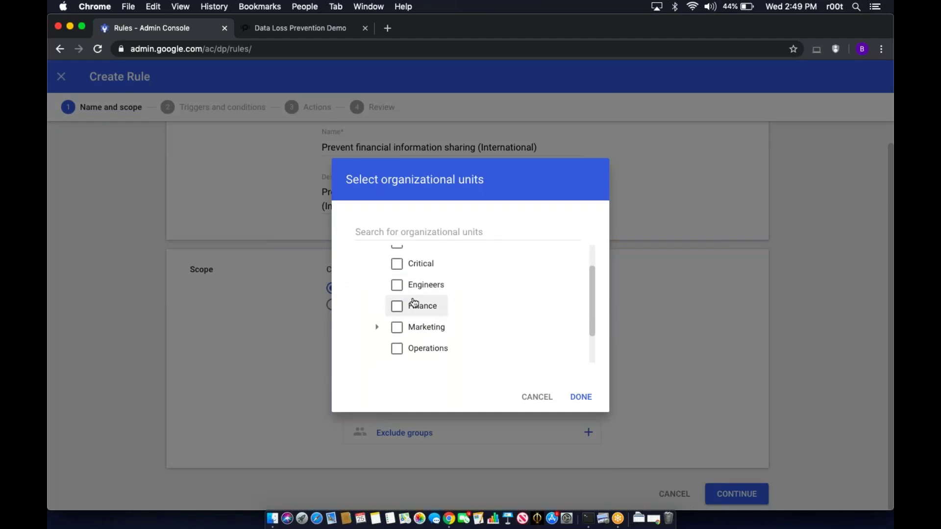
{"action": "left_click", "coordinate": [398, 308]}
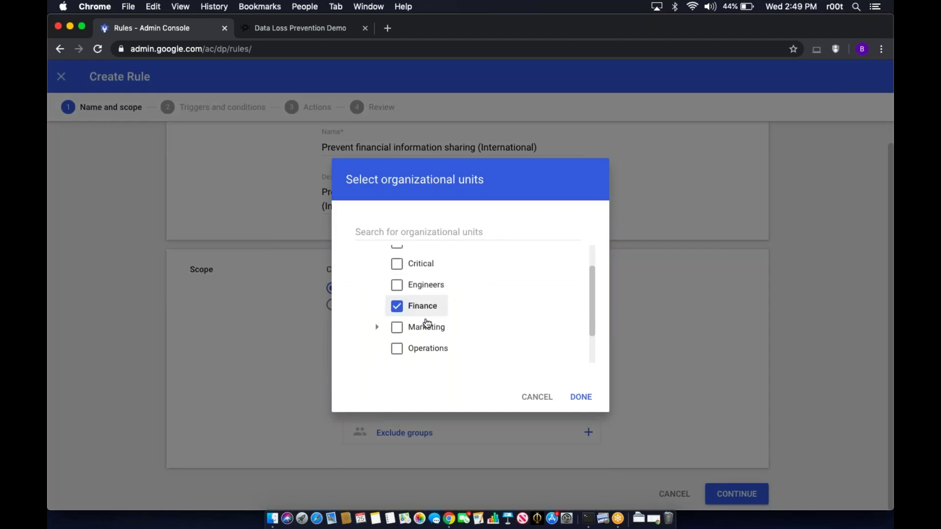
{"action": "left_click", "coordinate": [584, 397]}
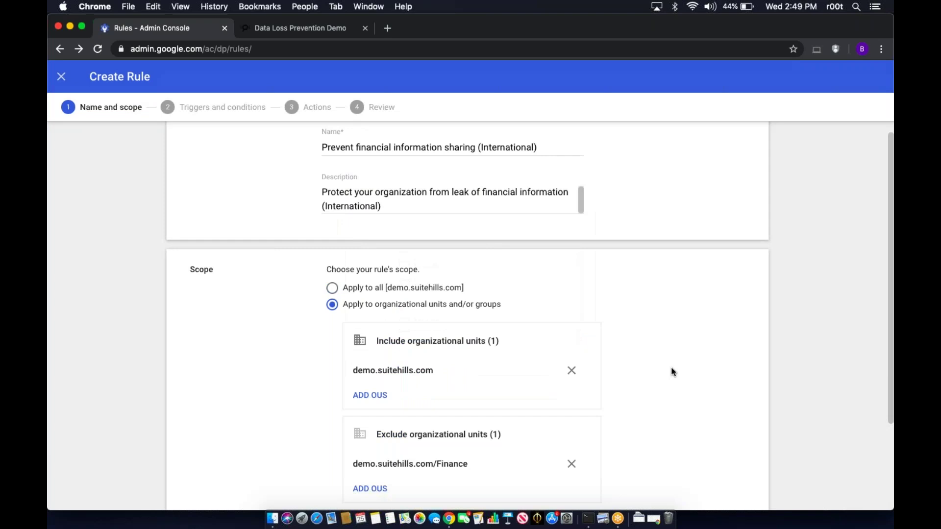
{"action": "scroll", "coordinate": [672, 372], "scroll_direction": "down", "scroll_amount": 3}
{"action": "scroll", "coordinate": [672, 372], "scroll_direction": "down", "scroll_amount": 2}
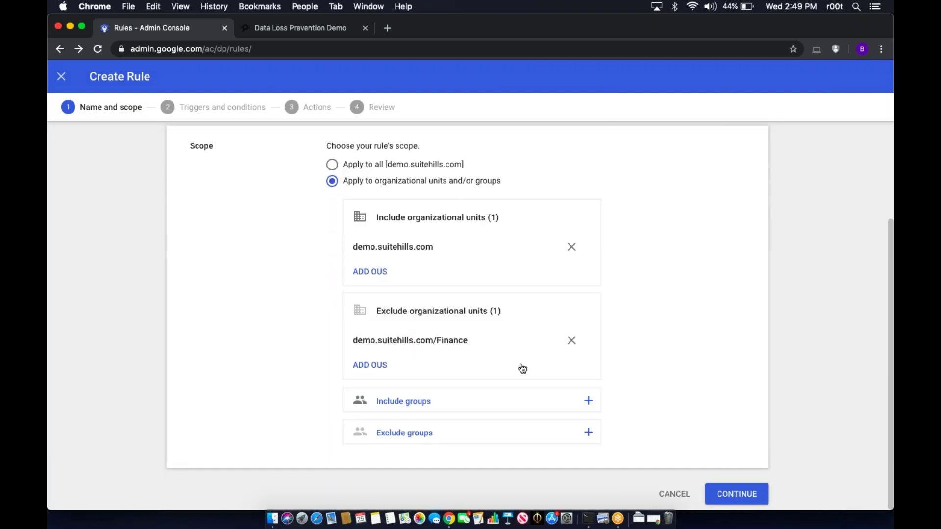
{"action": "left_click", "coordinate": [746, 493]}
- Lower the credit card condition's confidence from Very likely to Possible
{"action": "scroll", "coordinate": [783, 346], "scroll_direction": "up", "scroll_amount": 2}
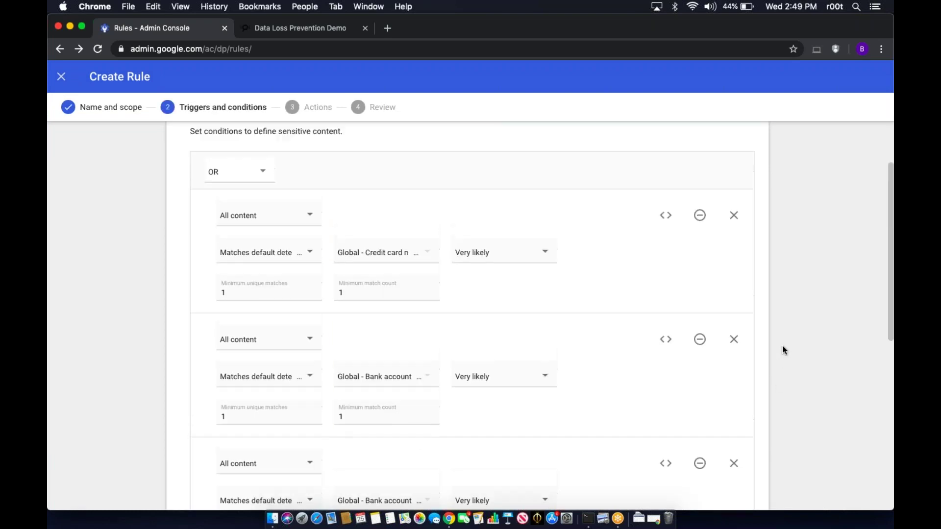
{"action": "scroll", "coordinate": [782, 346], "scroll_direction": "down", "scroll_amount": 3}
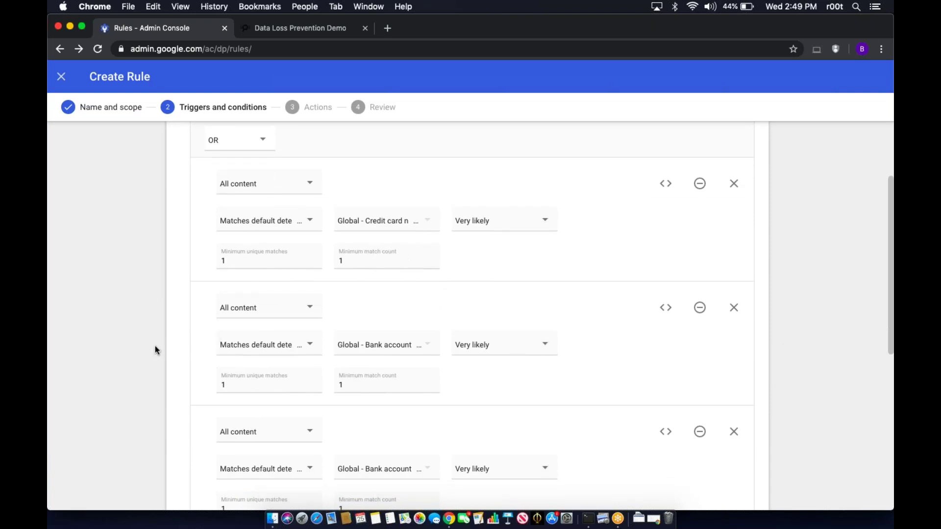
{"action": "scroll", "coordinate": [155, 350], "scroll_direction": "down", "scroll_amount": 2}
{"action": "scroll", "coordinate": [155, 345], "scroll_direction": "down", "scroll_amount": 2}
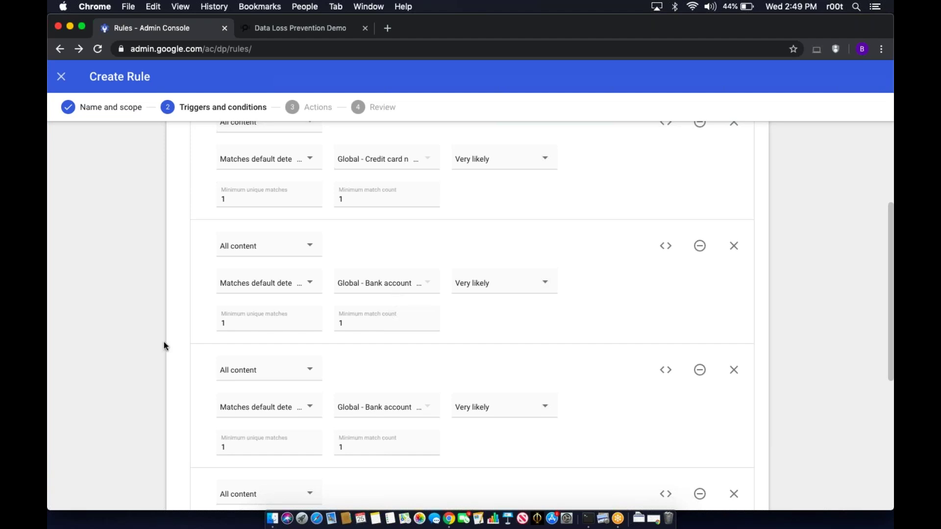
{"action": "scroll", "coordinate": [164, 346], "scroll_direction": "down", "scroll_amount": 3}
{"action": "scroll", "coordinate": [164, 346], "scroll_direction": "up", "scroll_amount": 6}
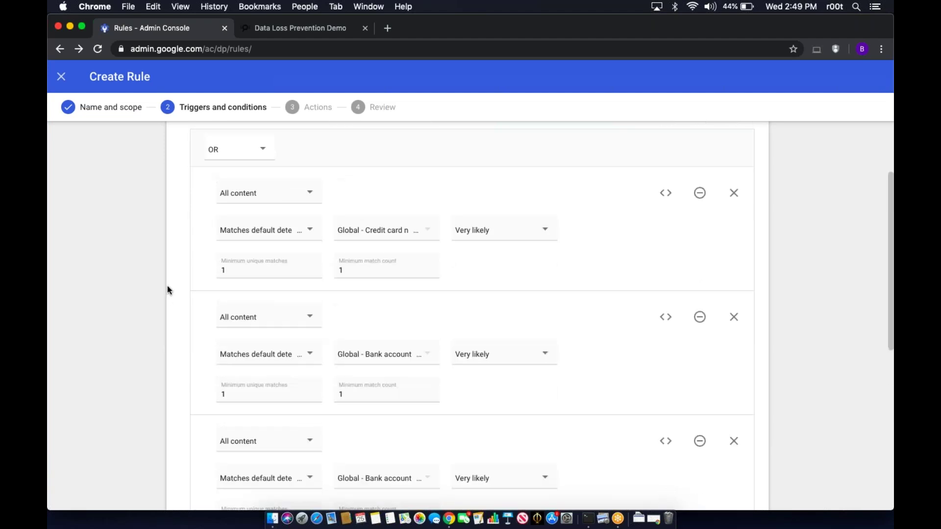
{"action": "scroll", "coordinate": [166, 286], "scroll_direction": "up", "scroll_amount": 1}
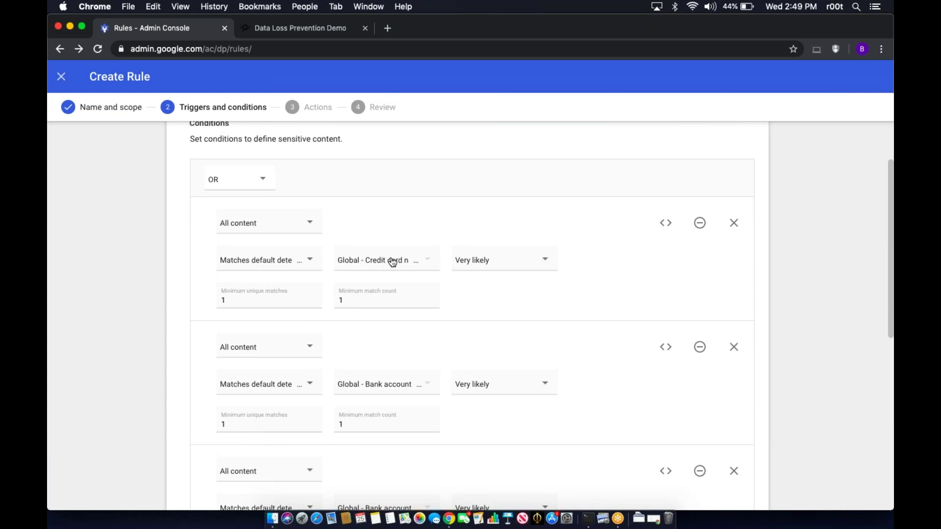
{"action": "left_click", "coordinate": [490, 264]}
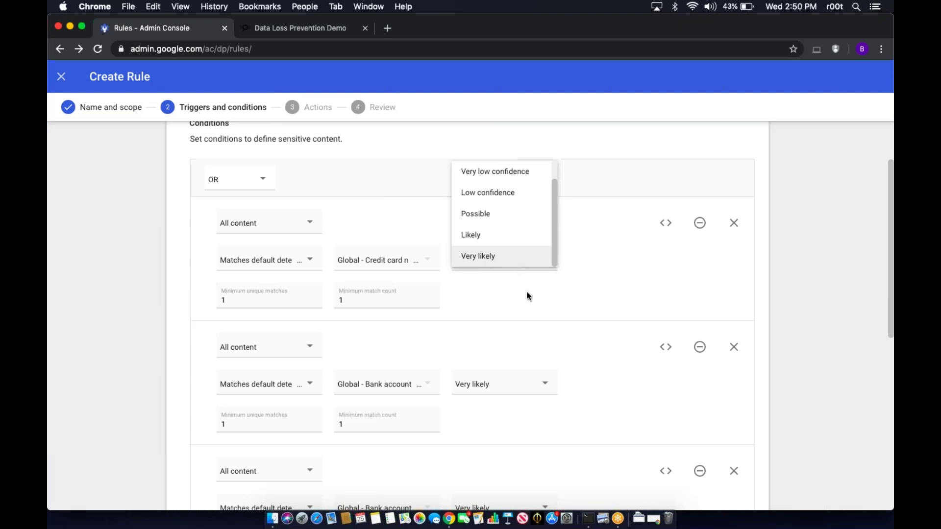
{"action": "left_click", "coordinate": [522, 265]}
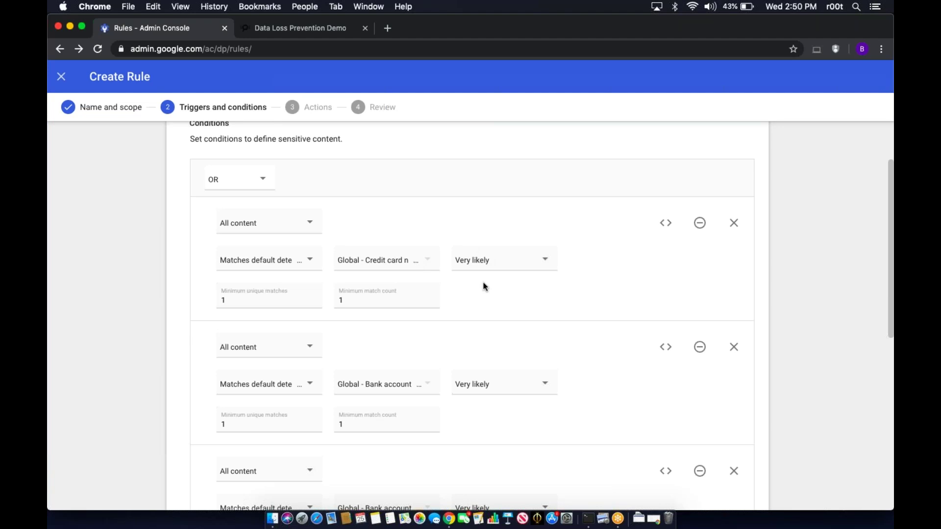
{"action": "left_click", "coordinate": [494, 264]}
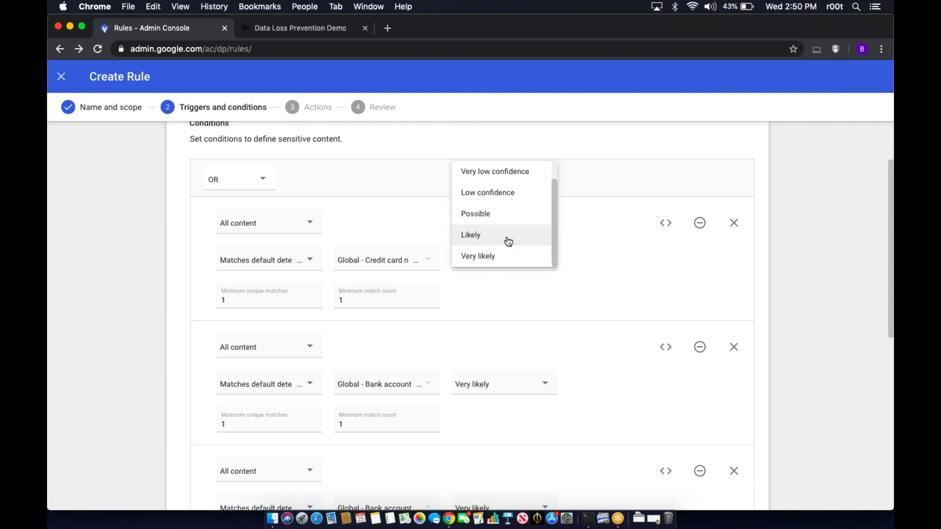
{"action": "left_click", "coordinate": [483, 214]}
{"action": "scroll", "coordinate": [483, 213], "scroll_direction": "down", "scroll_amount": 1}
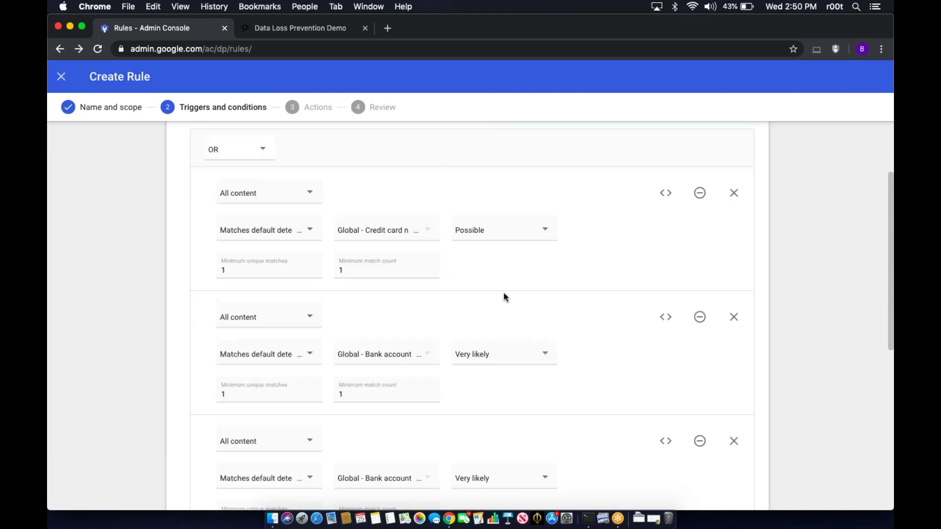
{"action": "scroll", "coordinate": [504, 293], "scroll_direction": "up", "scroll_amount": 2}
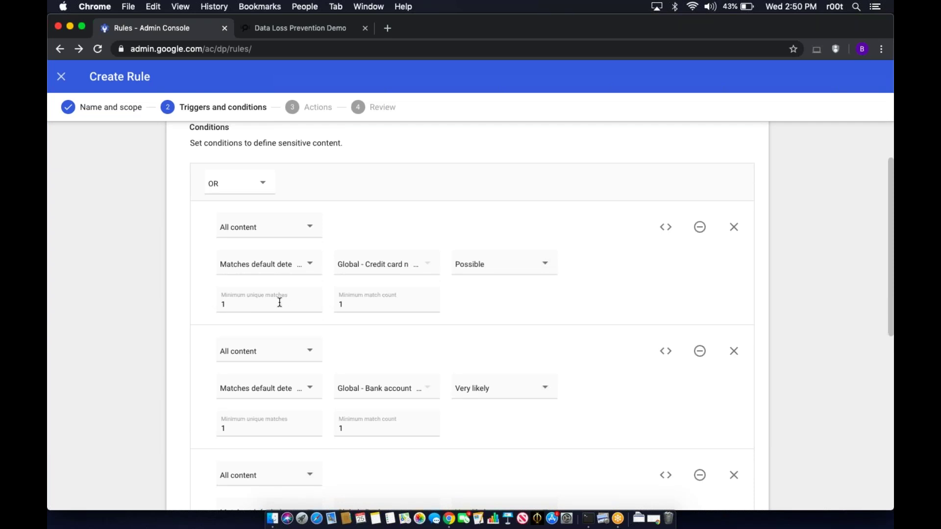
- Change the credit card condition's minimum match count to 2
{"action": "left_click", "coordinate": [380, 307]}
{"action": "key", "text": "BackSpace"}
{"action": "type", "text": "2"}
{"action": "left_click", "coordinate": [130, 329]}
- Keep the condition checking All content and wrap it in a nested AND group
{"action": "left_click", "coordinate": [288, 227]}
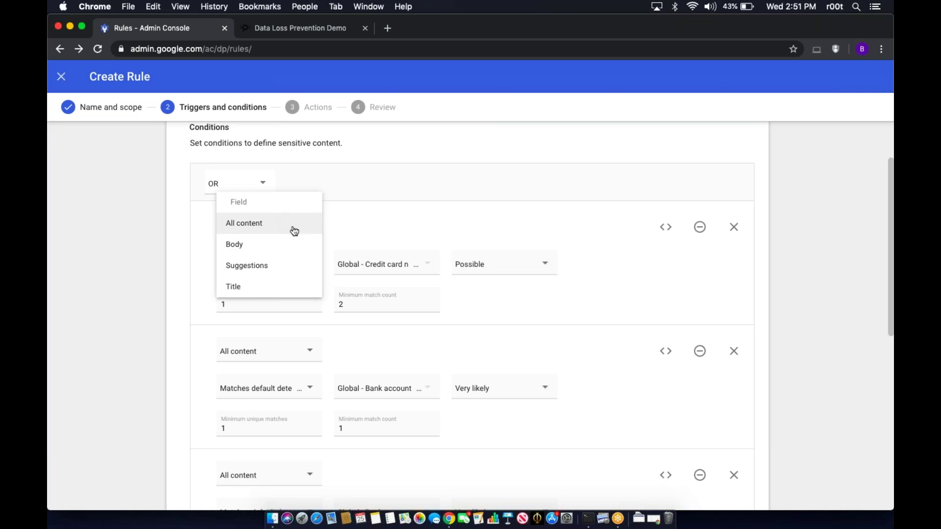
{"action": "left_click", "coordinate": [294, 232]}
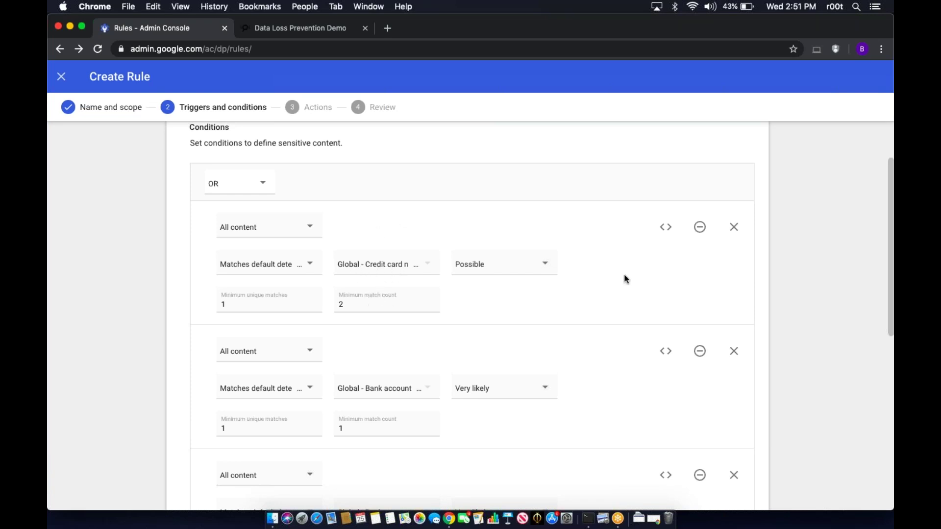
{"action": "left_click", "coordinate": [665, 228]}
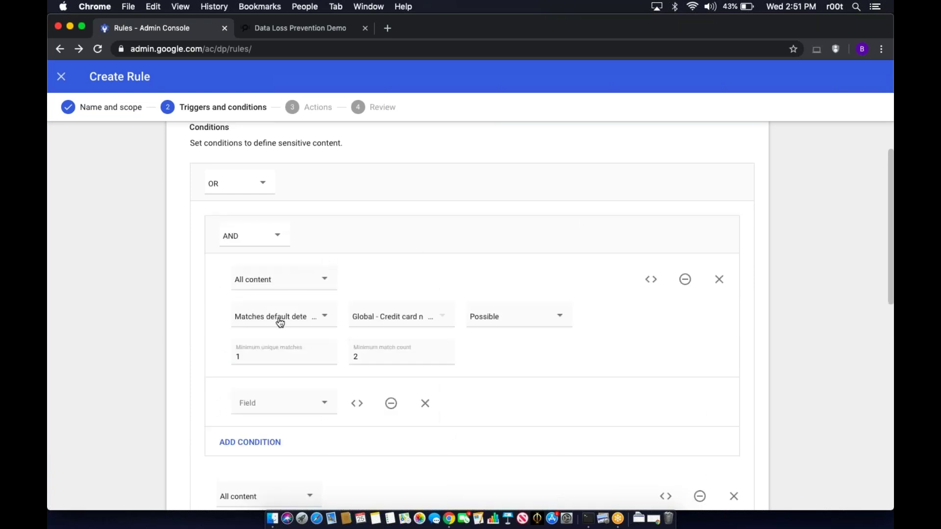
- Switch the nested condition to a word list detector using Project Specific Wordlist, matching any word
{"action": "scroll", "coordinate": [280, 322], "scroll_direction": "down", "scroll_amount": 1}
{"action": "left_click", "coordinate": [296, 300]}
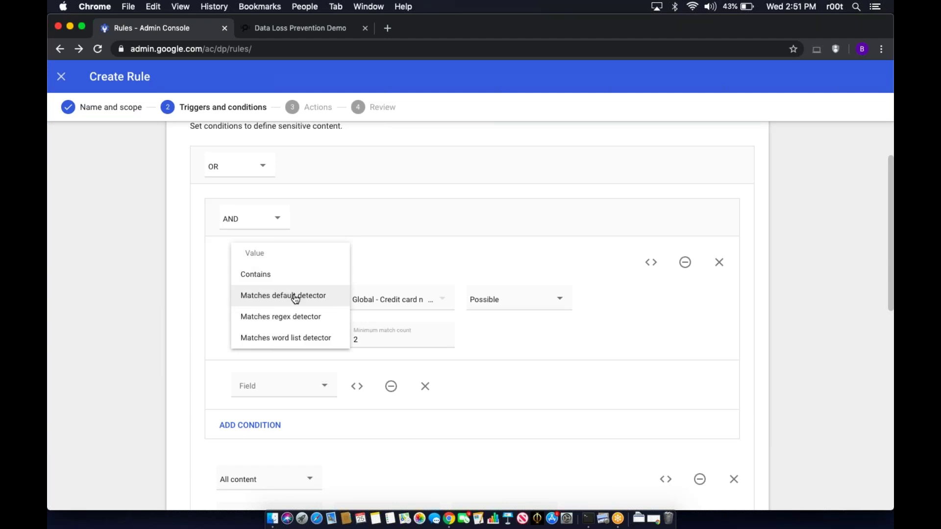
{"action": "left_click", "coordinate": [294, 336]}
{"action": "left_click", "coordinate": [414, 301]}
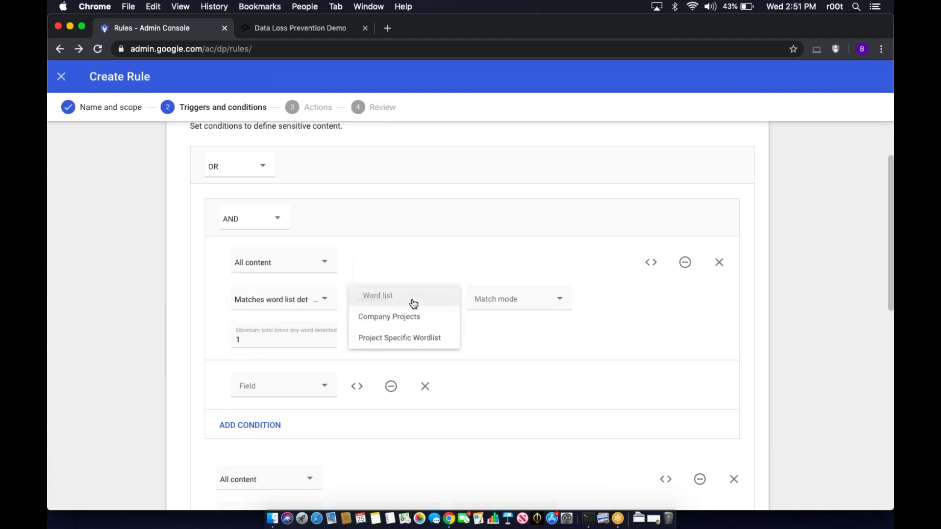
{"action": "left_click", "coordinate": [411, 337]}
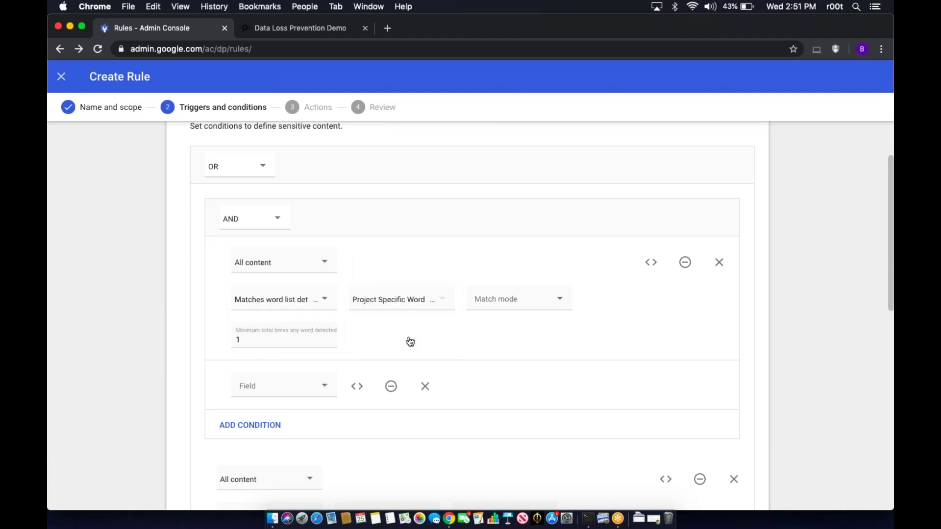
{"action": "left_click", "coordinate": [504, 301]}
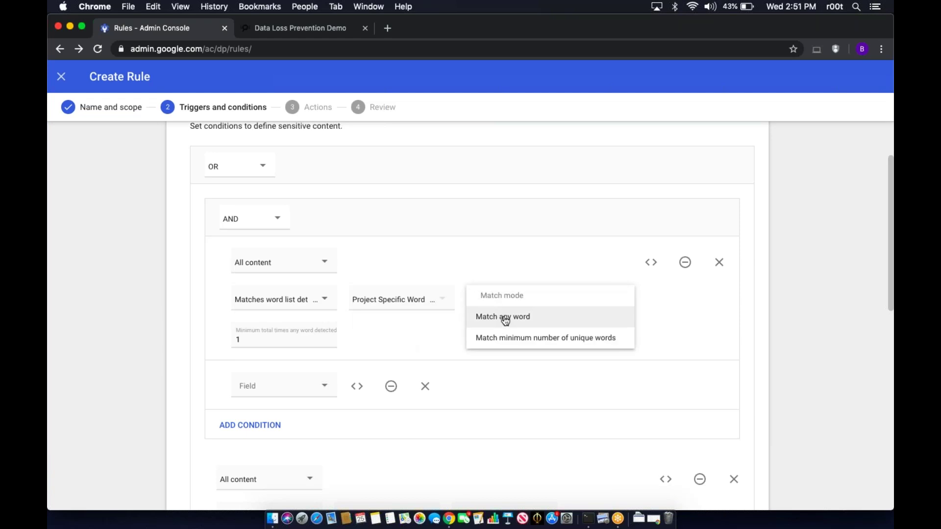
{"action": "left_click", "coordinate": [506, 321]}
- Negate the word-list condition, then delete it
{"action": "scroll", "coordinate": [431, 334], "scroll_direction": "down", "scroll_amount": 3}
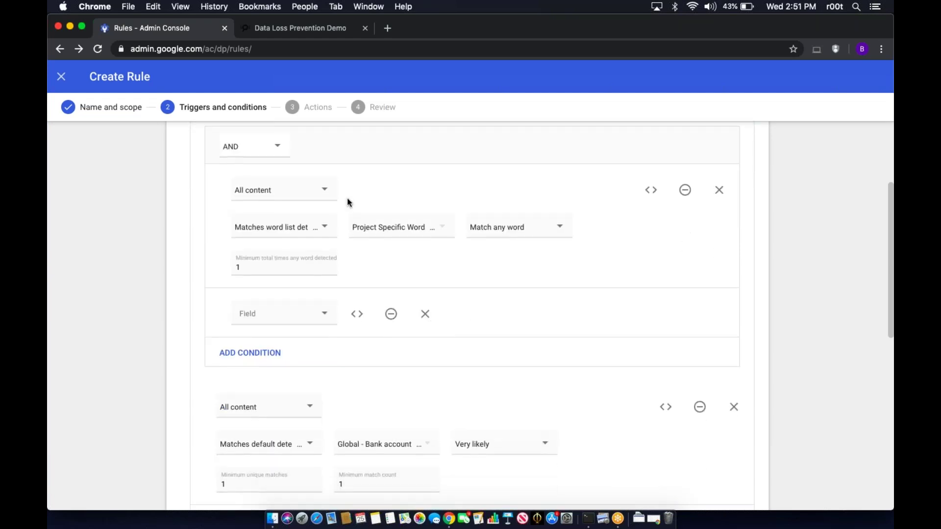
{"action": "scroll", "coordinate": [299, 353], "scroll_direction": "down", "scroll_amount": 3}
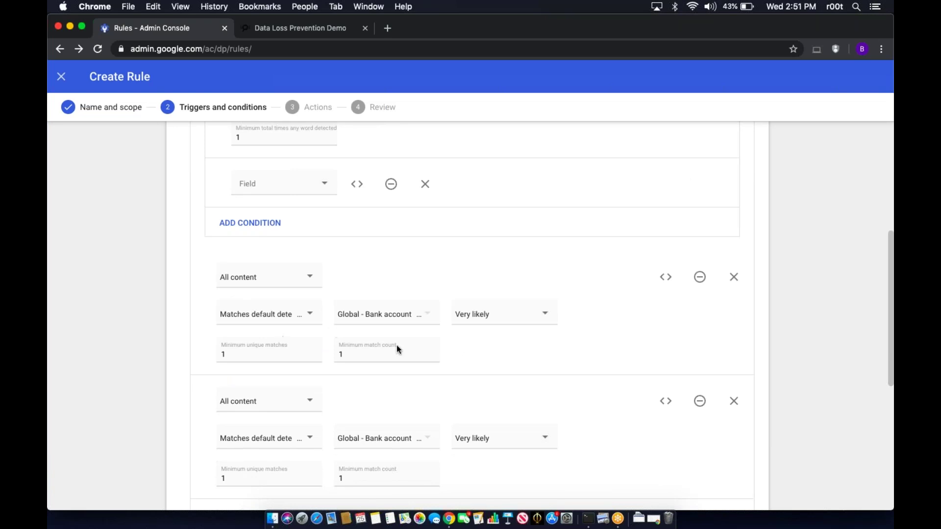
{"action": "scroll", "coordinate": [426, 368], "scroll_direction": "down", "scroll_amount": 2}
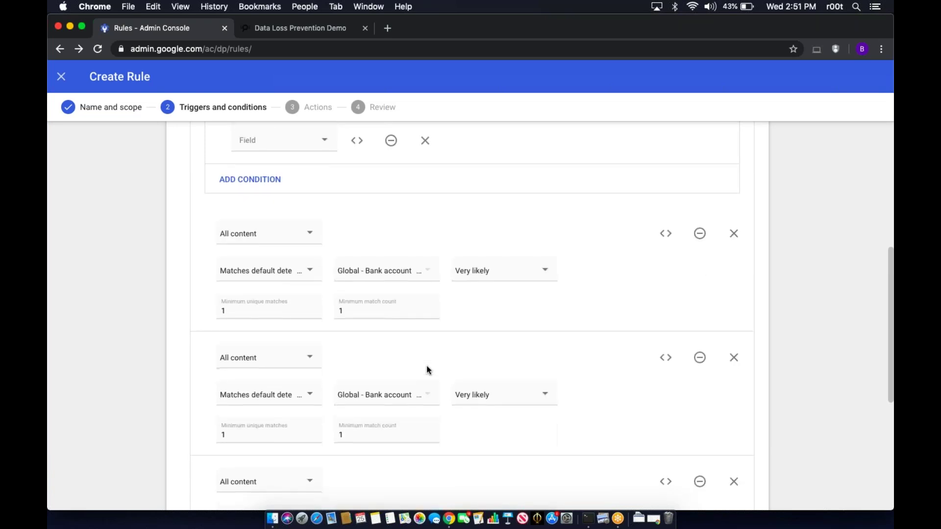
{"action": "scroll", "coordinate": [426, 370], "scroll_direction": "up", "scroll_amount": 5}
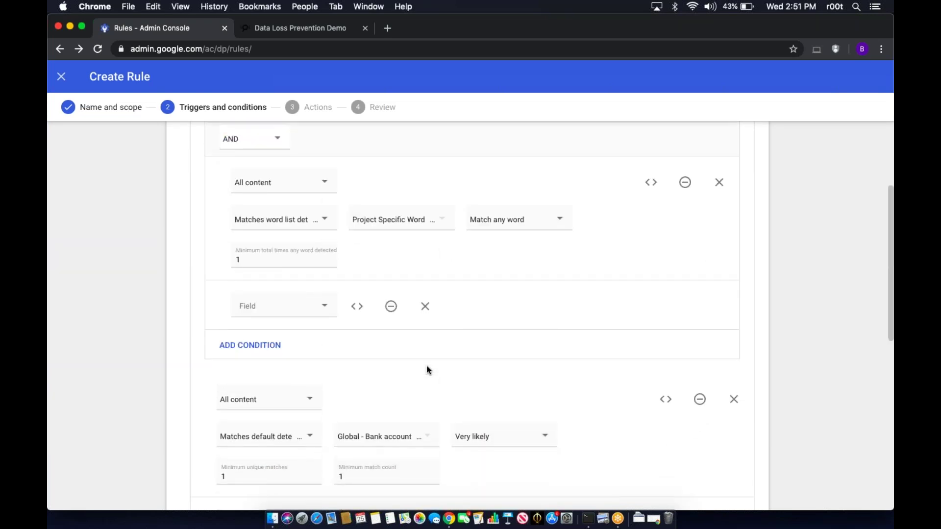
{"action": "scroll", "coordinate": [427, 370], "scroll_direction": "up", "scroll_amount": 2}
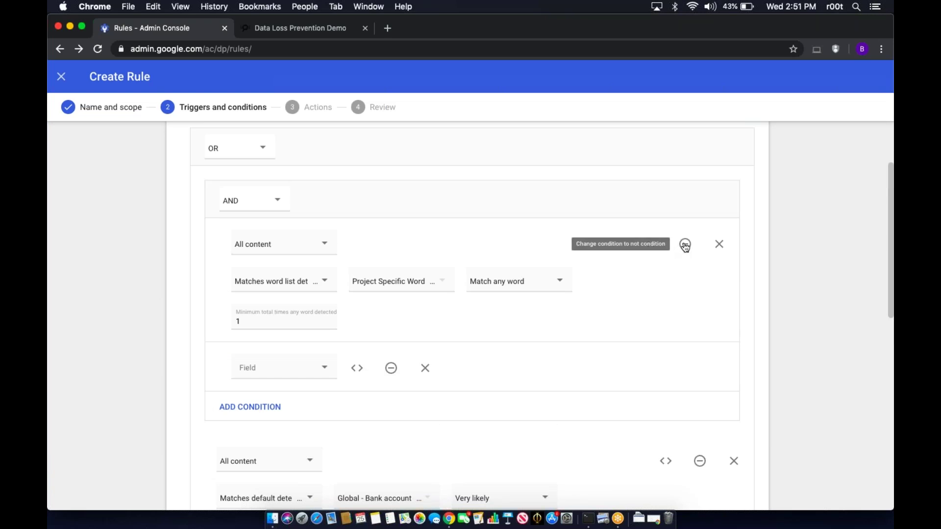
{"action": "scroll", "coordinate": [508, 340], "scroll_direction": "down", "scroll_amount": 5}
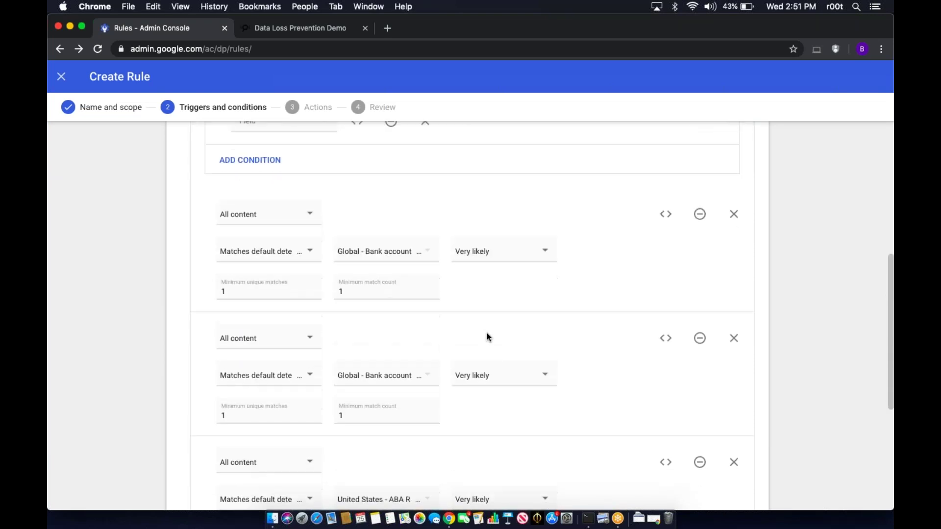
{"action": "scroll", "coordinate": [408, 268], "scroll_direction": "up", "scroll_amount": 4}
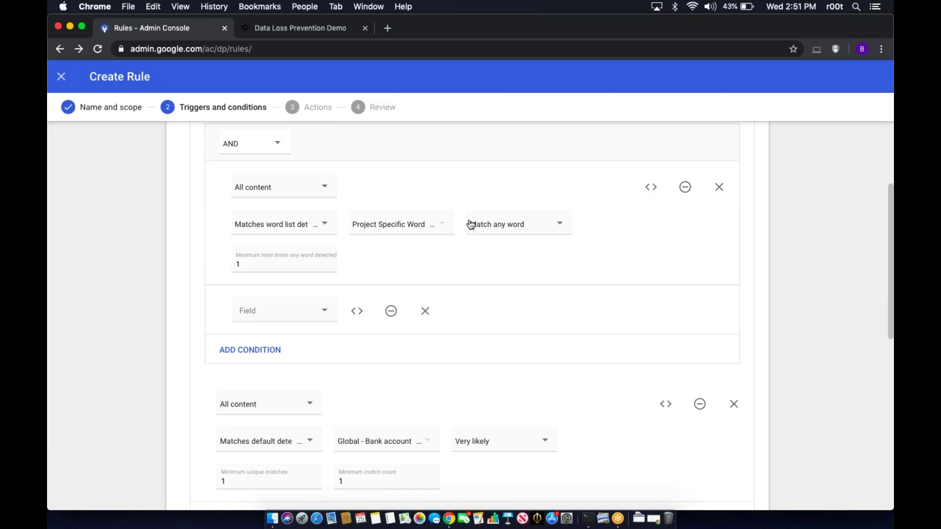
{"action": "left_click", "coordinate": [686, 188]}
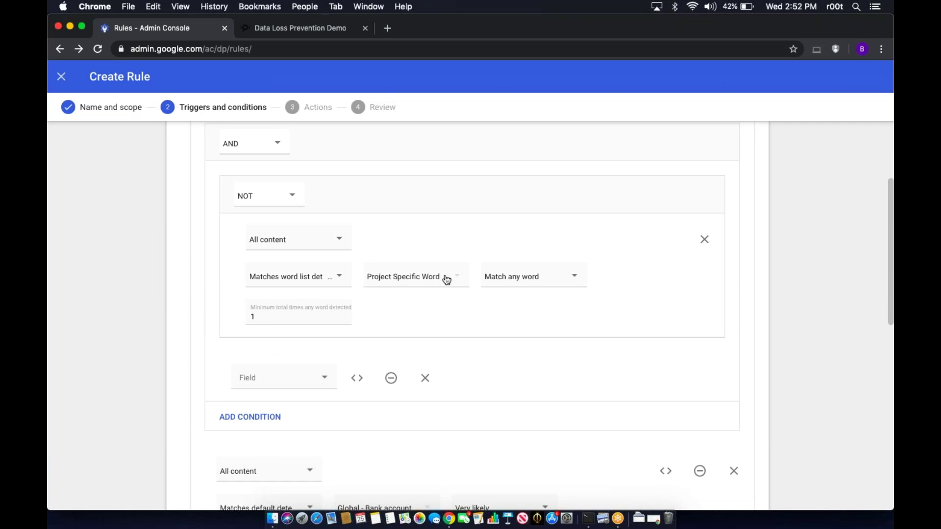
{"action": "left_click", "coordinate": [706, 240]}
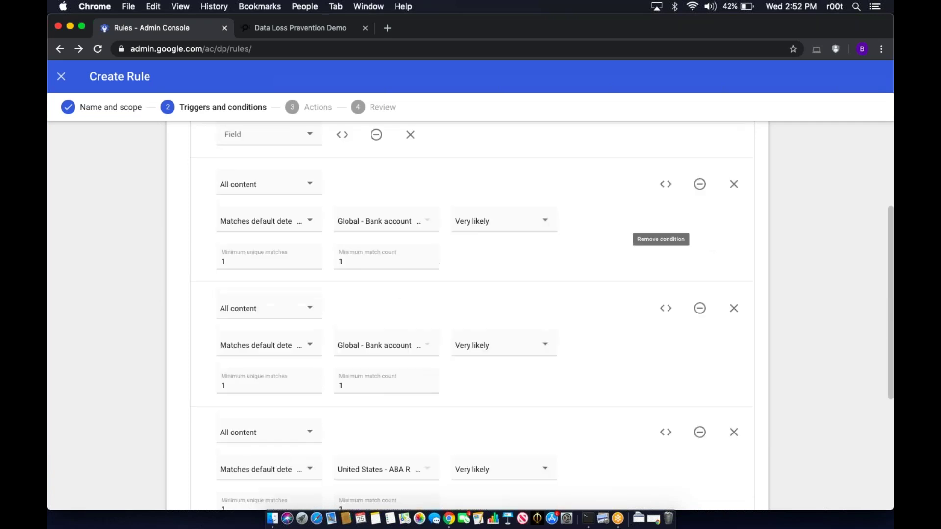
{"action": "scroll", "coordinate": [685, 223], "scroll_direction": "up", "scroll_amount": 3}
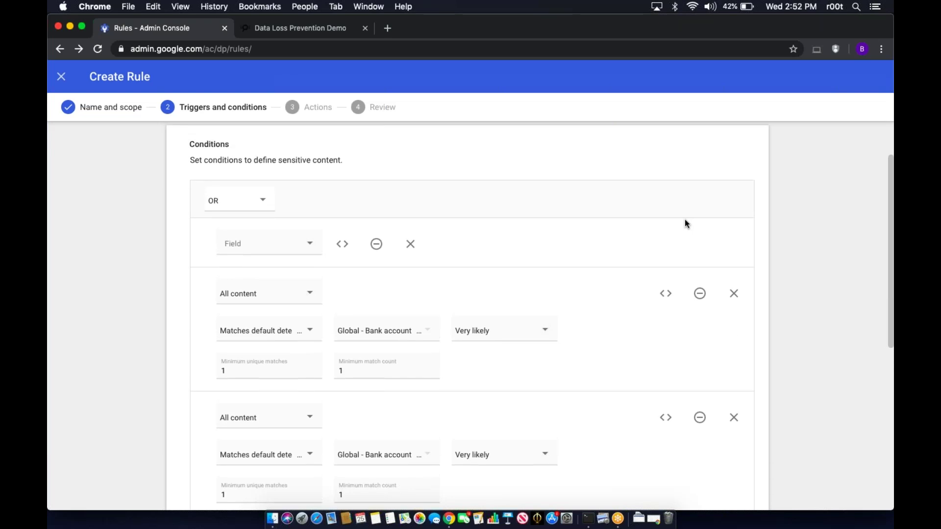
- Remove the empty placeholder row, keeping the bank account, ABA routing and CUSIP conditions, and advance to Actions
{"action": "left_click", "coordinate": [411, 242]}
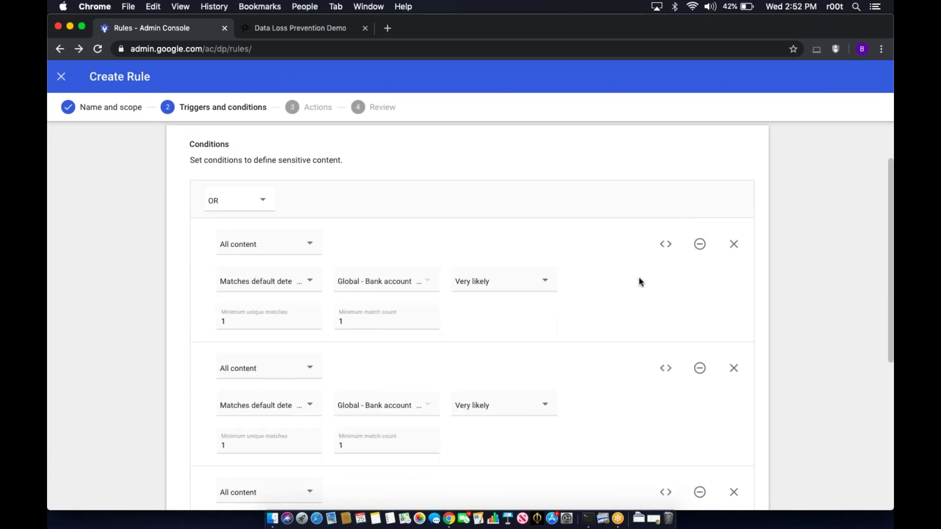
{"action": "scroll", "coordinate": [639, 282], "scroll_direction": "down", "scroll_amount": 2}
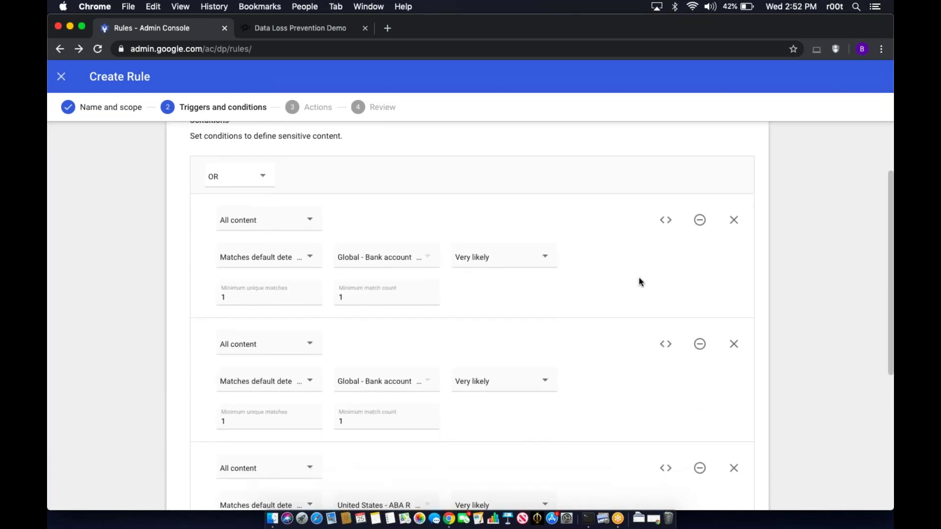
{"action": "scroll", "coordinate": [639, 282], "scroll_direction": "down", "scroll_amount": 2}
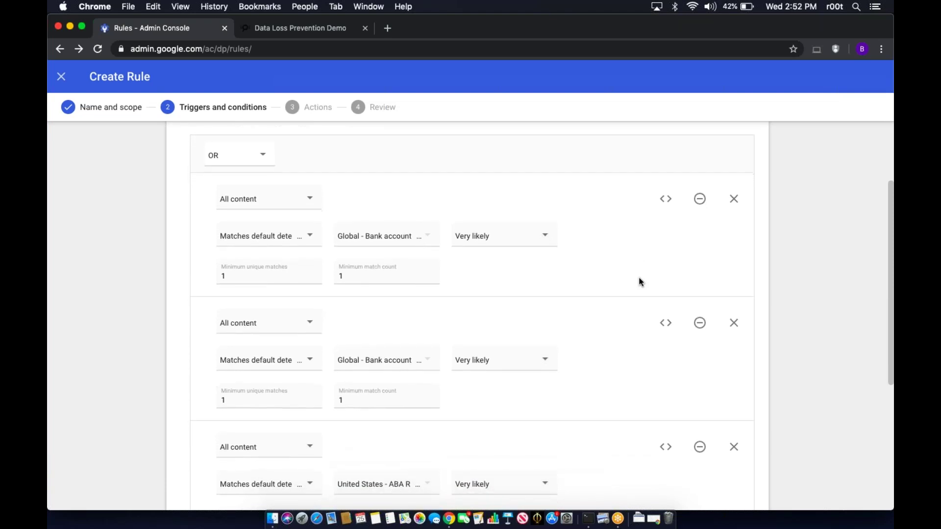
{"action": "scroll", "coordinate": [639, 279], "scroll_direction": "down", "scroll_amount": 10}
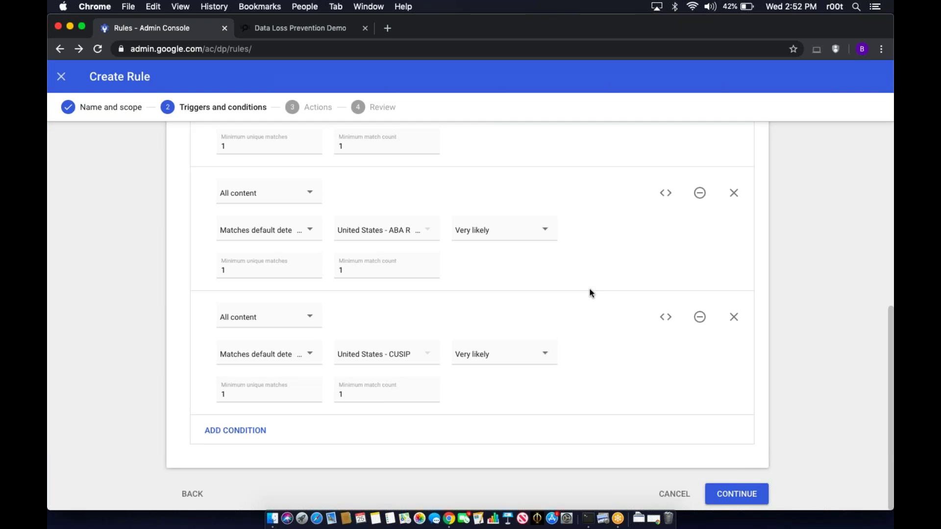
{"action": "left_click", "coordinate": [737, 490]}
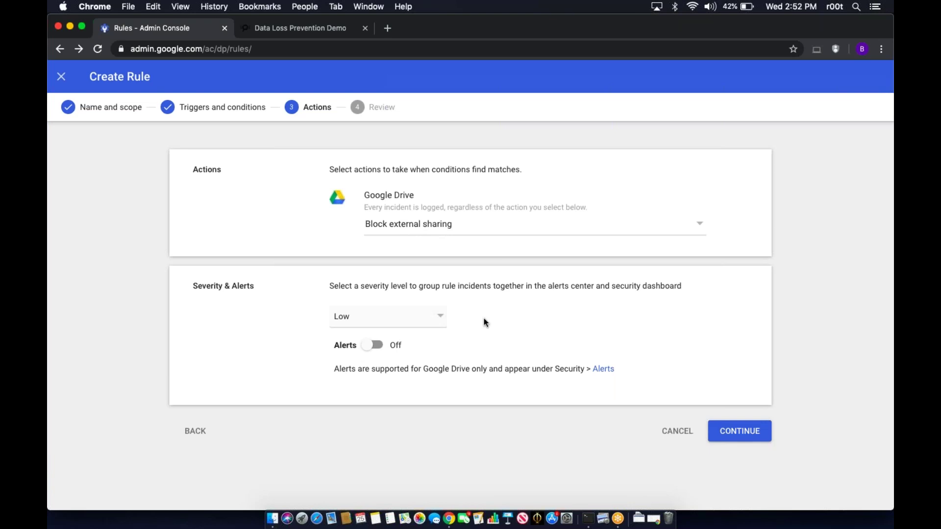
- Set severity to High with alerts emailed to all super administrators, then continue to review
{"action": "left_click", "coordinate": [423, 323]}
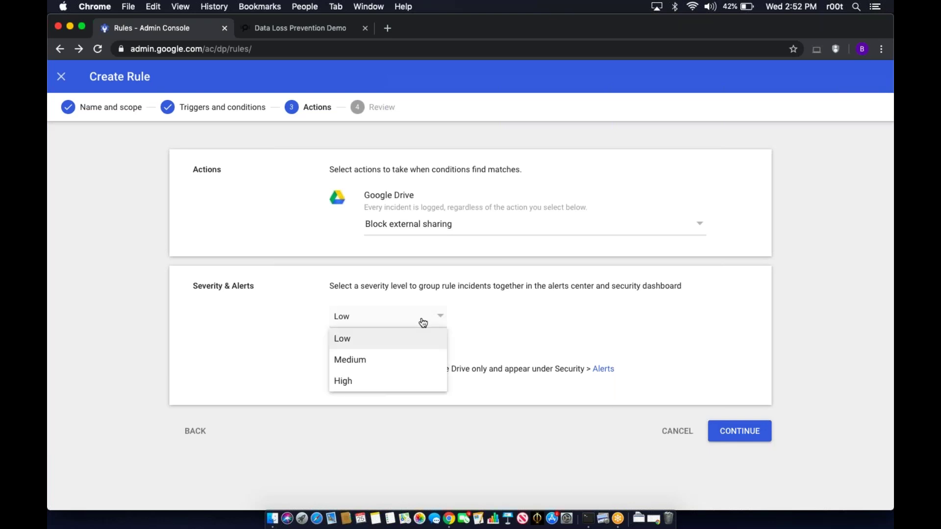
{"action": "left_click", "coordinate": [404, 383]}
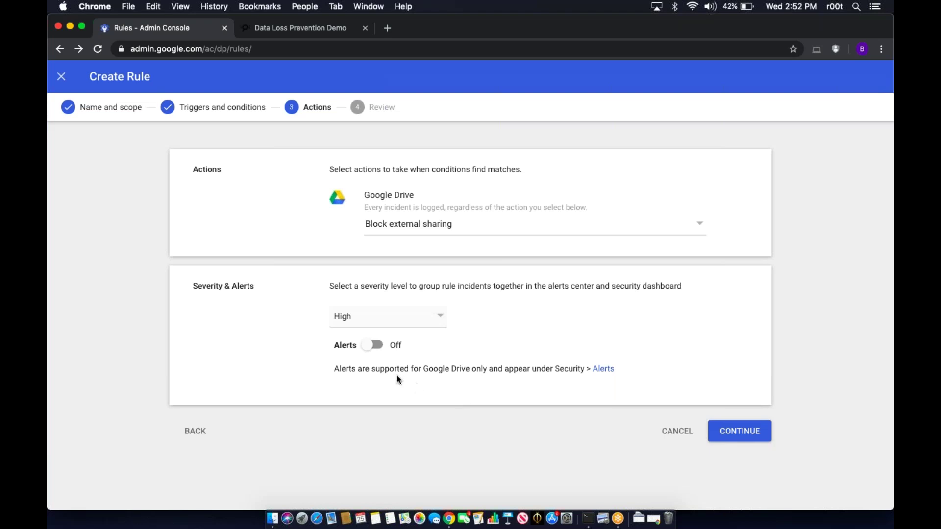
{"action": "left_click", "coordinate": [374, 346]}
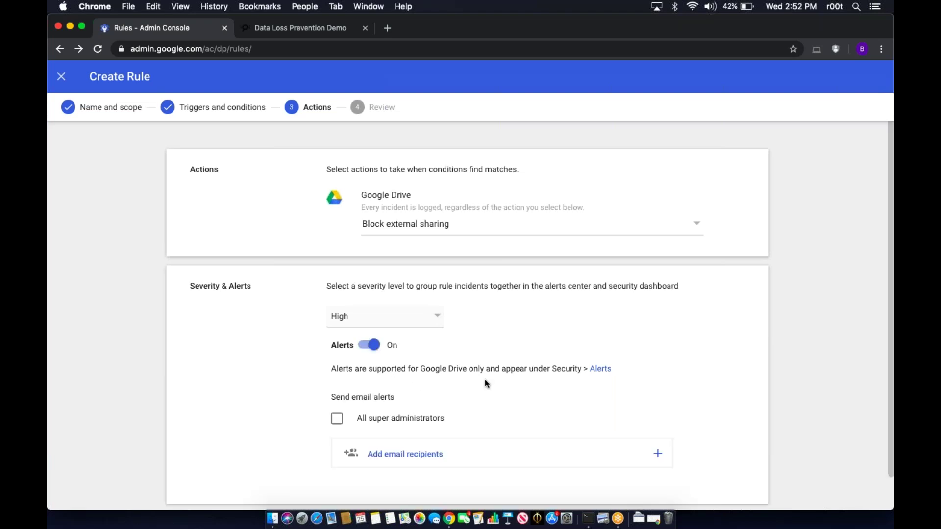
{"action": "scroll", "coordinate": [485, 379], "scroll_direction": "down", "scroll_amount": 1}
{"action": "left_click", "coordinate": [375, 383]}
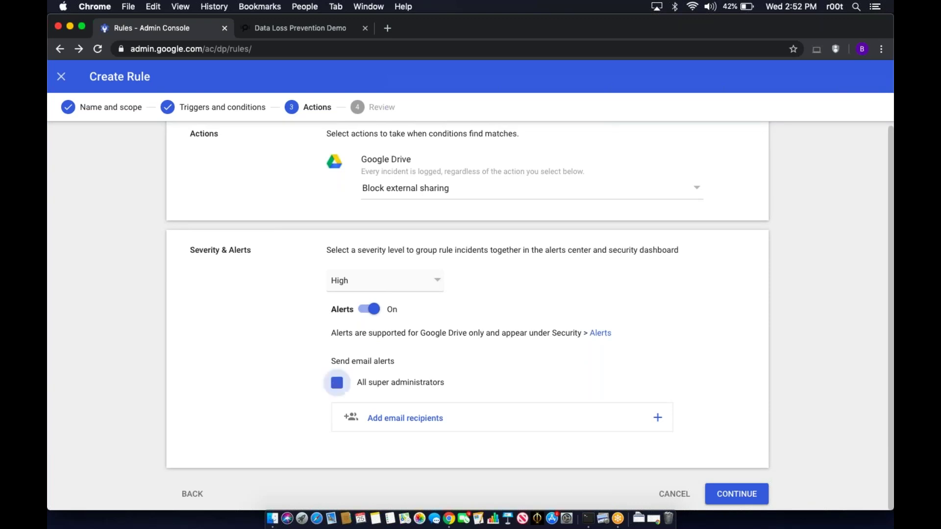
{"action": "left_click", "coordinate": [737, 495]}
{"action": "scroll", "coordinate": [708, 382], "scroll_direction": "down", "scroll_amount": 3}
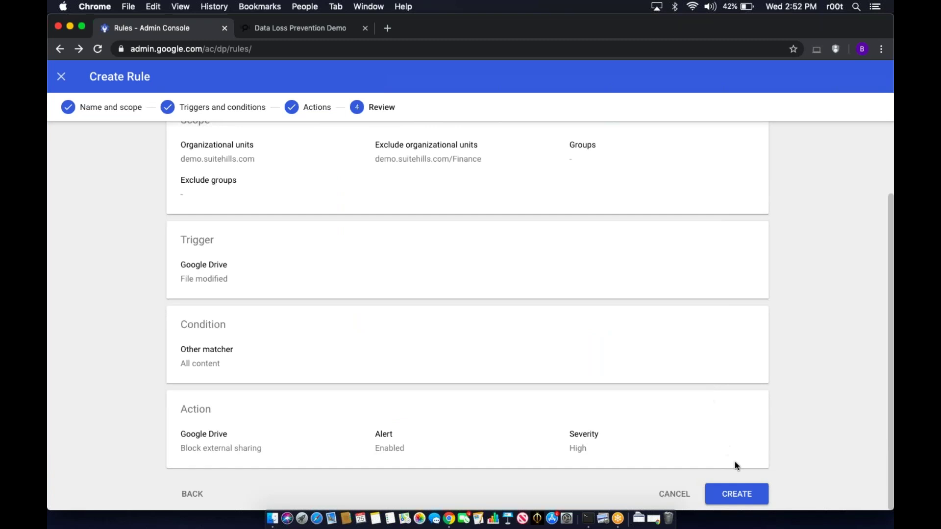
- Create the financial-information rule as Active and return to the Security settings page
{"action": "left_click", "coordinate": [737, 494]}
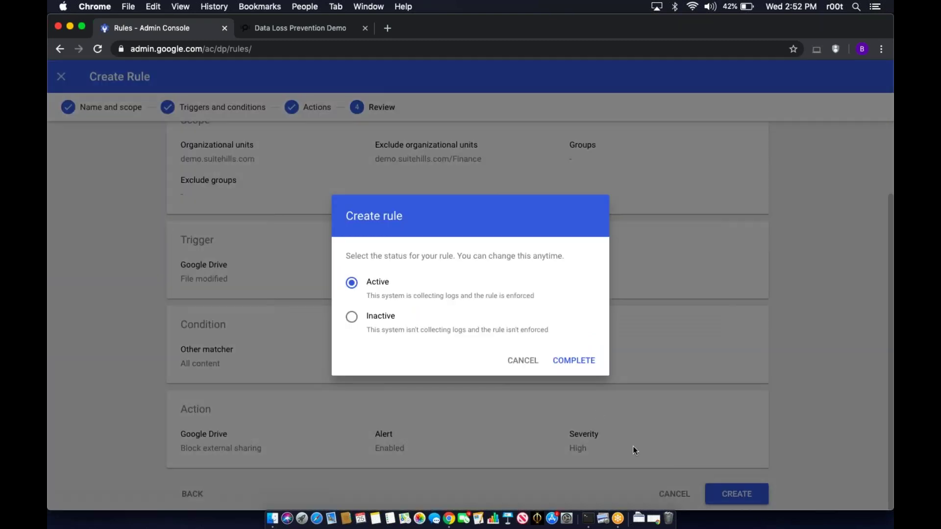
{"action": "left_click", "coordinate": [573, 362]}
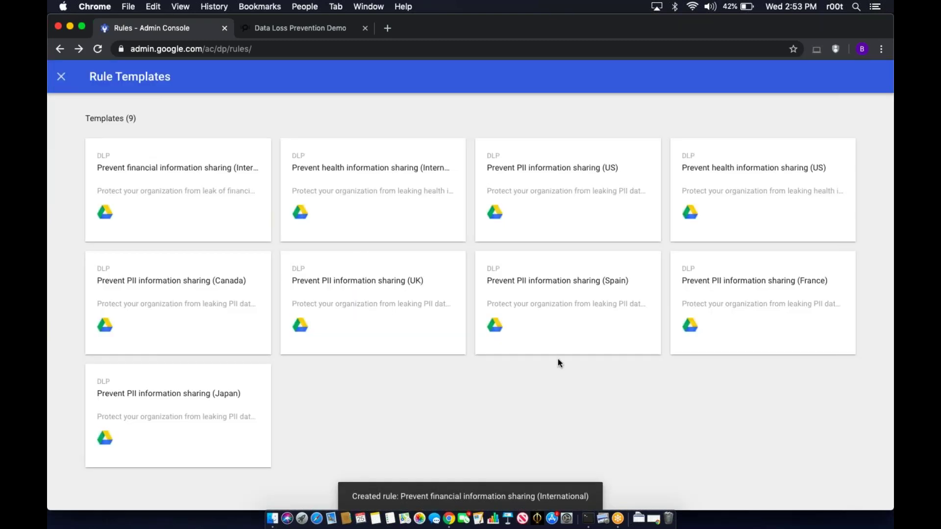
{"action": "left_click", "coordinate": [61, 76]}
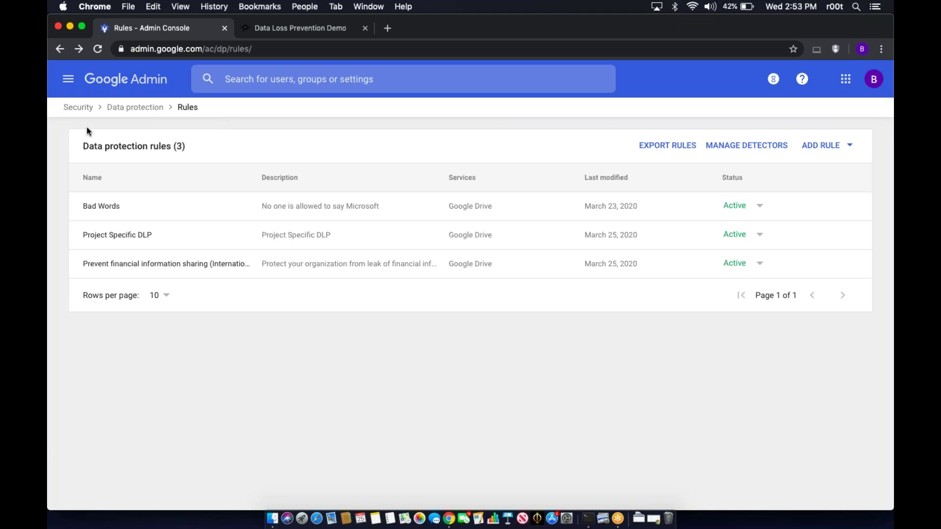
{"action": "left_click", "coordinate": [84, 108]}
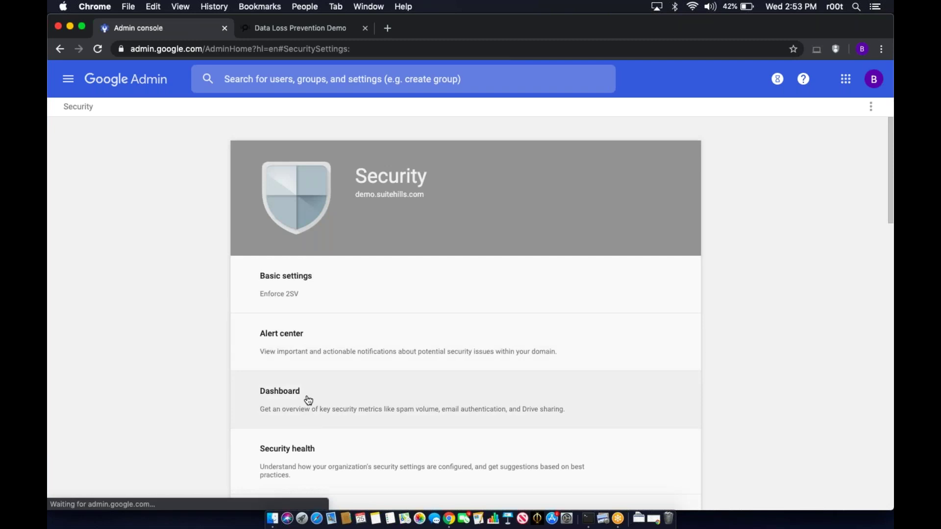
- Open Data protection settings and launch the DLP incidents security dashboard
{"action": "scroll", "coordinate": [314, 386], "scroll_direction": "down", "scroll_amount": 4}
{"action": "scroll", "coordinate": [314, 387], "scroll_direction": "down", "scroll_amount": 2}
{"action": "left_click", "coordinate": [323, 359]}
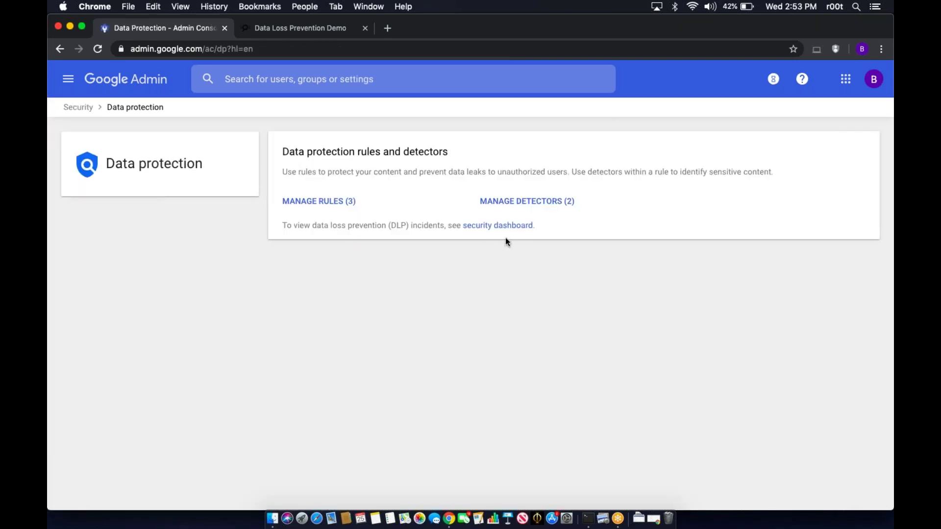
{"action": "left_click", "coordinate": [497, 226]}
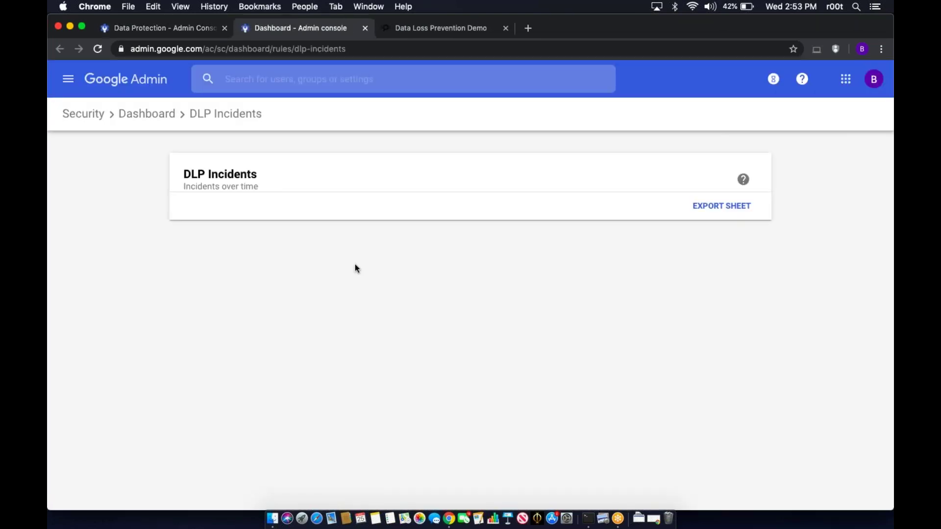
{"action": "scroll", "coordinate": [125, 324], "scroll_direction": "down", "scroll_amount": 1}
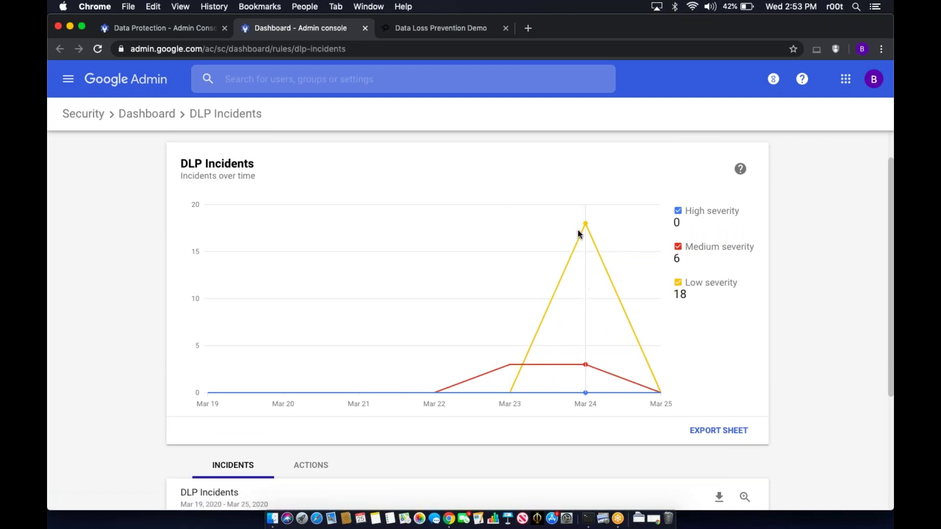
{"action": "mouse_move", "coordinate": [586, 225]}
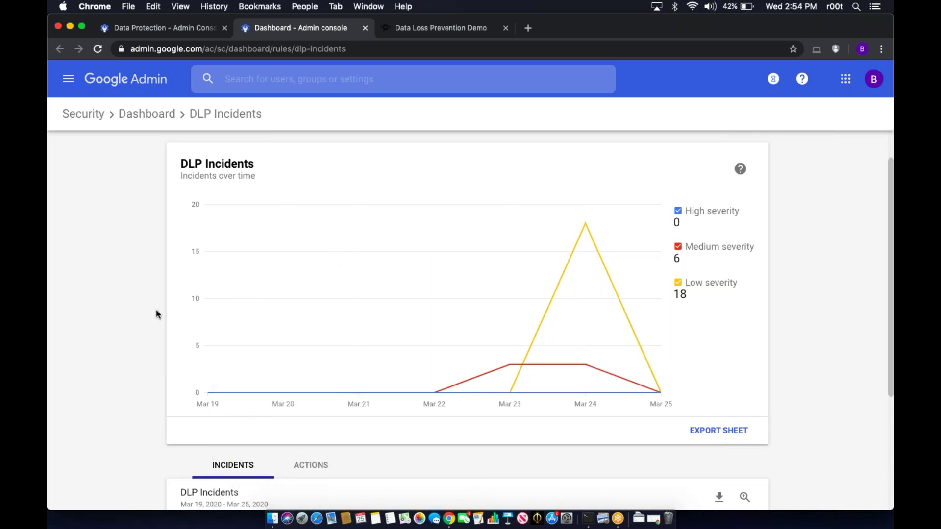
{"action": "scroll", "coordinate": [156, 310], "scroll_direction": "down", "scroll_amount": 5}
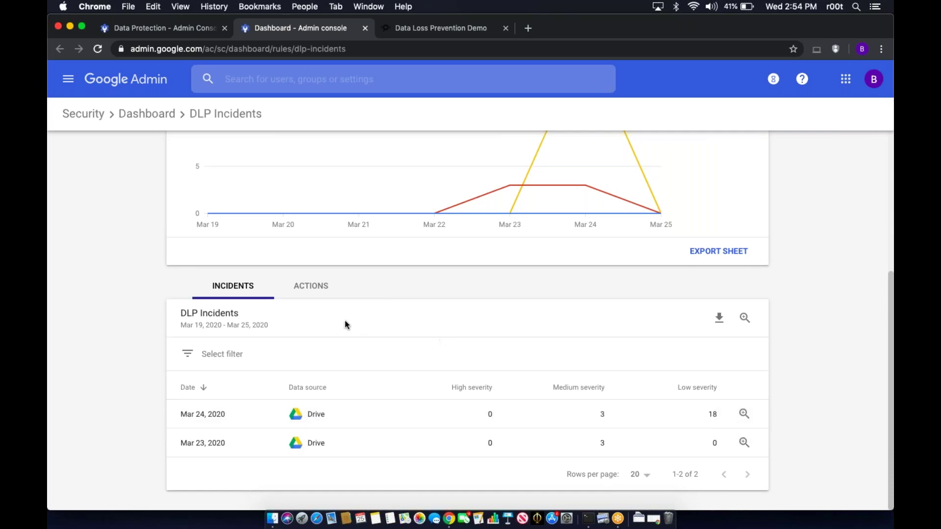
- Launch a new Security Investigation from the Mar 24, 2020 row of the DLP Incidents list
{"action": "left_click", "coordinate": [312, 290]}
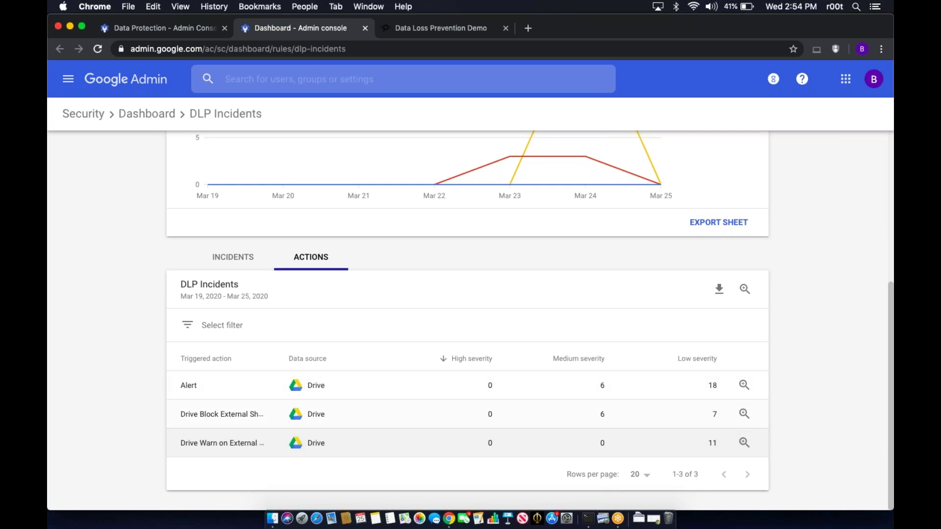
{"action": "left_click", "coordinate": [233, 259]}
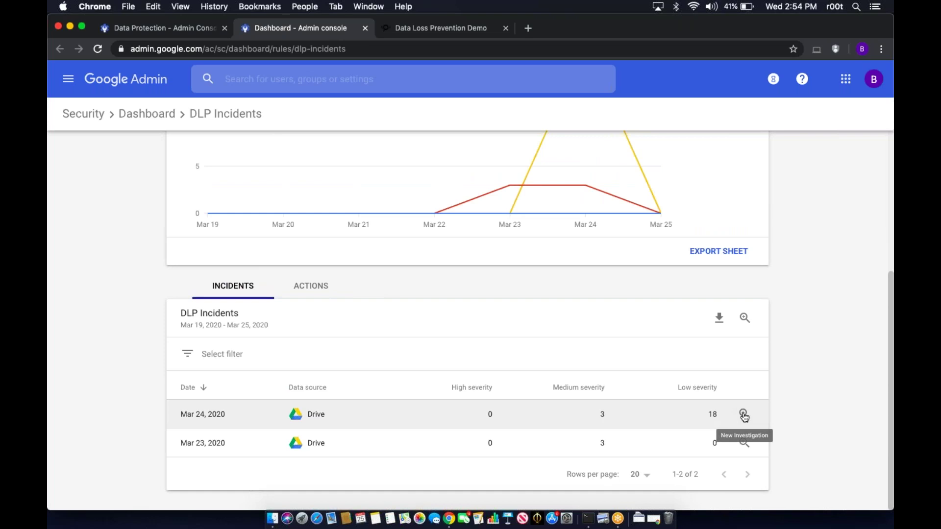
{"action": "left_click", "coordinate": [743, 414]}
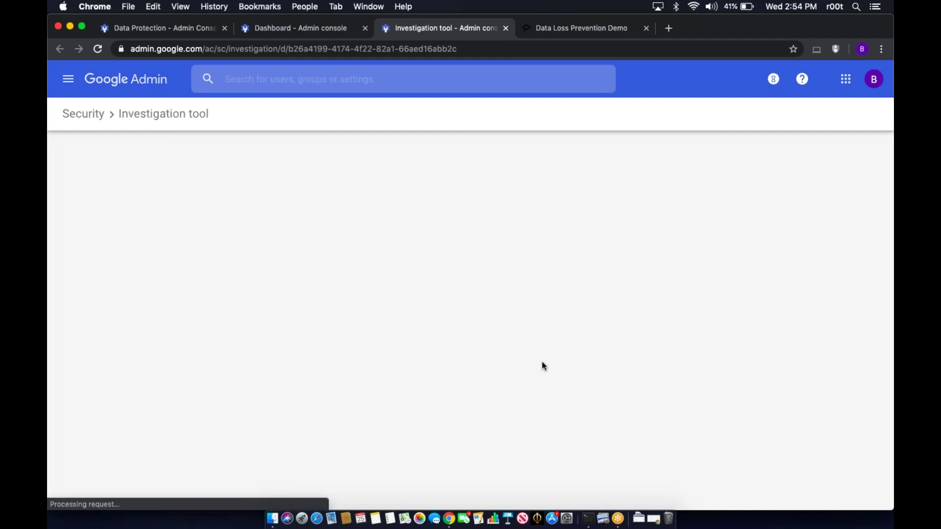
- Select all 21 Mar 24 DLP rule log events in the investigation results and check the available actions
{"action": "scroll", "coordinate": [540, 362], "scroll_direction": "down", "scroll_amount": 3}
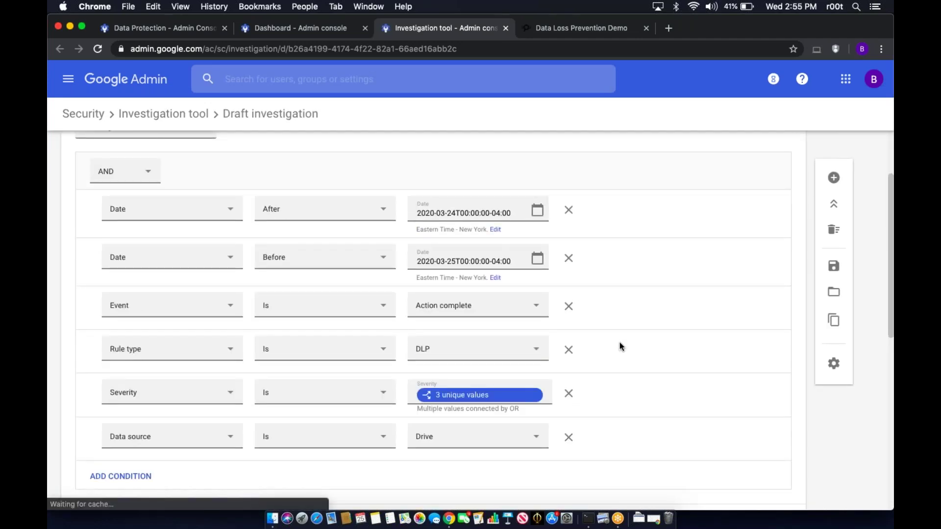
{"action": "scroll", "coordinate": [620, 344], "scroll_direction": "down", "scroll_amount": 5}
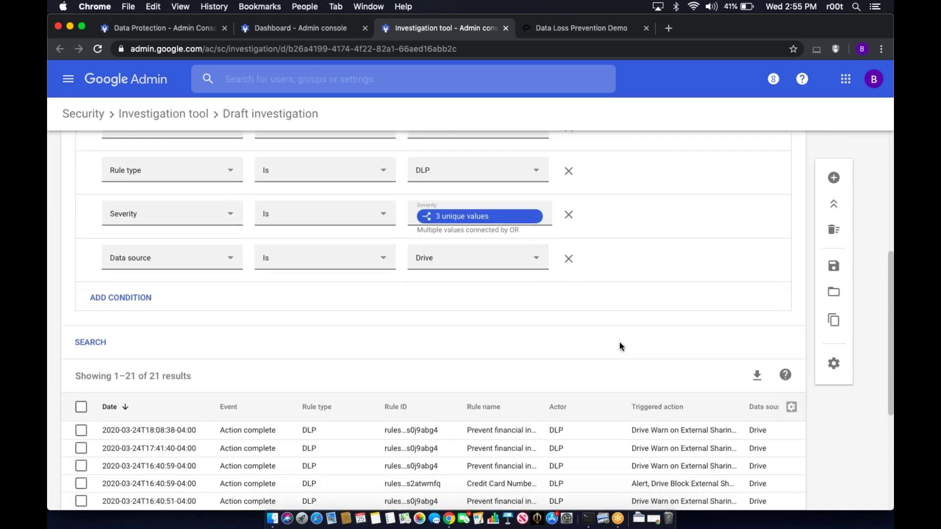
{"action": "scroll", "coordinate": [620, 343], "scroll_direction": "down", "scroll_amount": 1}
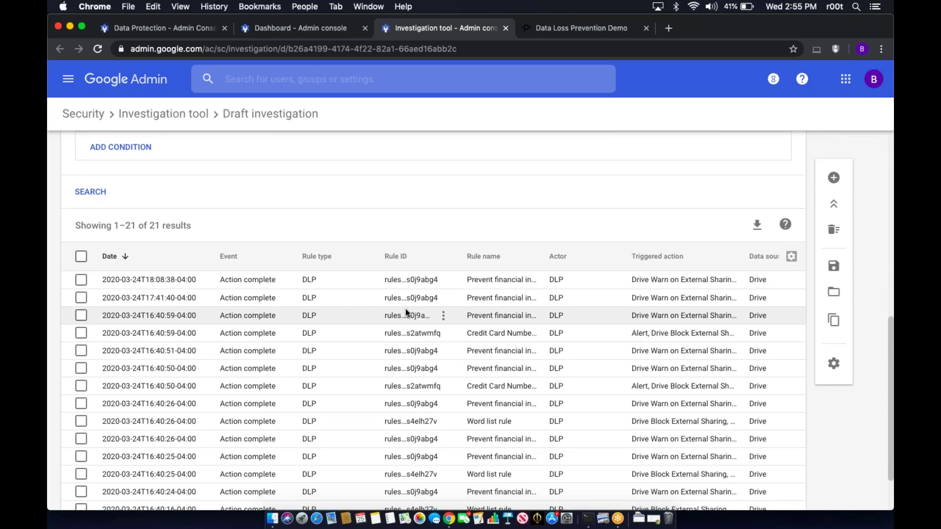
{"action": "left_click", "coordinate": [81, 256]}
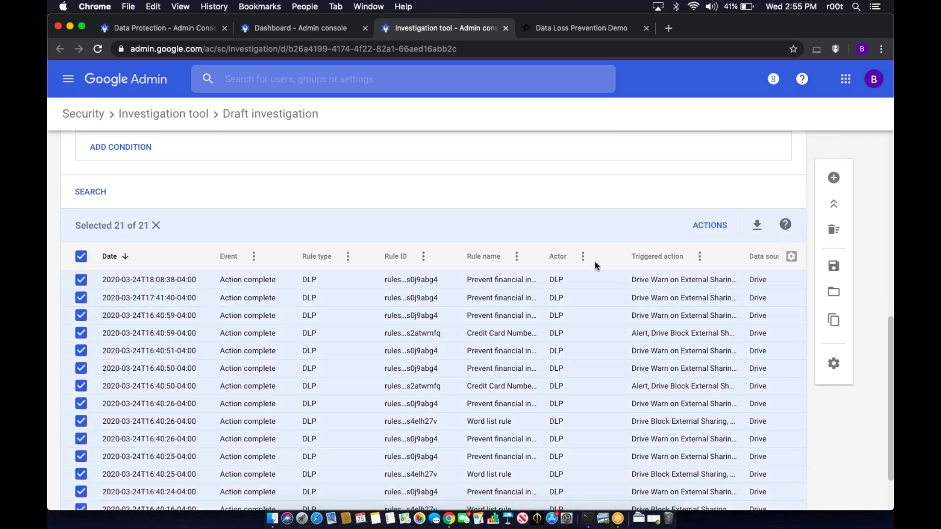
{"action": "left_click", "coordinate": [711, 220]}
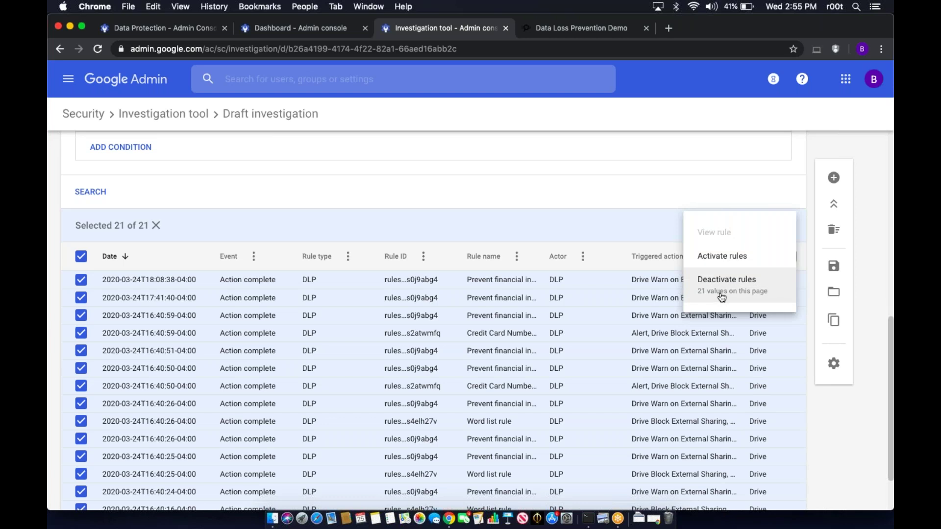
{"action": "left_click", "coordinate": [688, 195]}
{"action": "scroll", "coordinate": [451, 197], "scroll_direction": "up", "scroll_amount": 10}
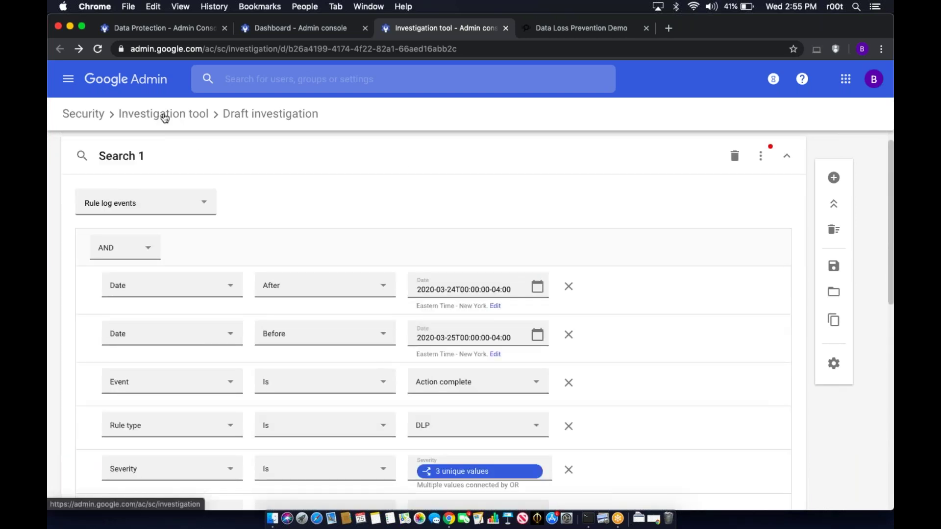
- Reopen the DLP Incidents dashboard under Data protection and review its 0 high, 6 medium, 18 low incidents
{"action": "left_click", "coordinate": [68, 79]}
{"action": "mouse_move", "coordinate": [171, 271]}
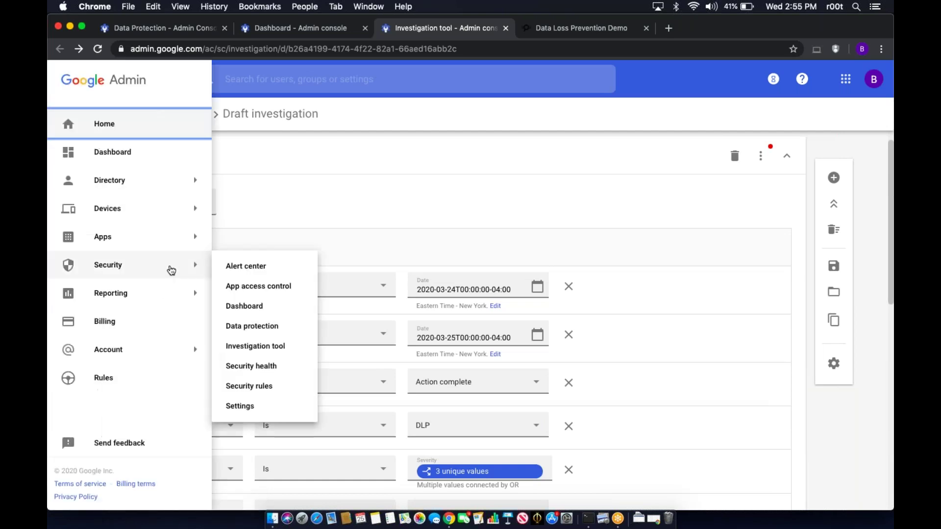
{"action": "left_click", "coordinate": [264, 329]}
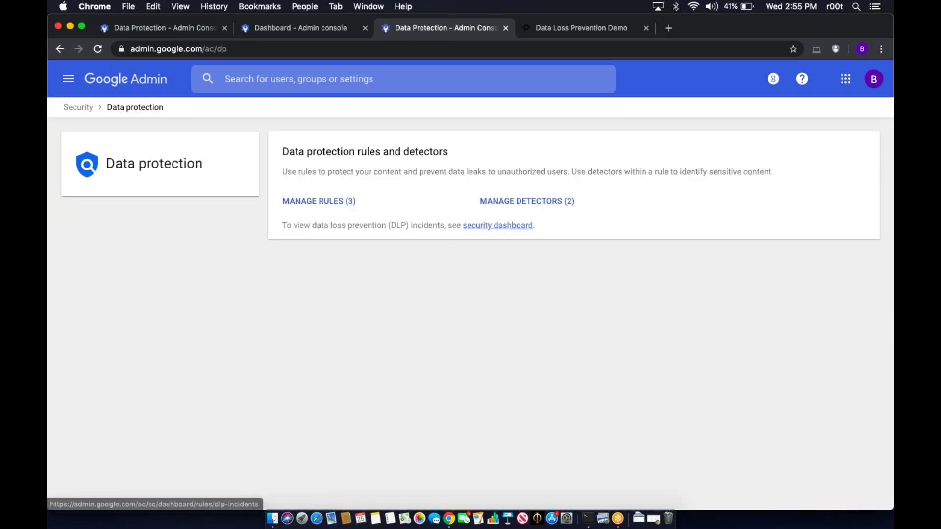
{"action": "left_click", "coordinate": [510, 234]}
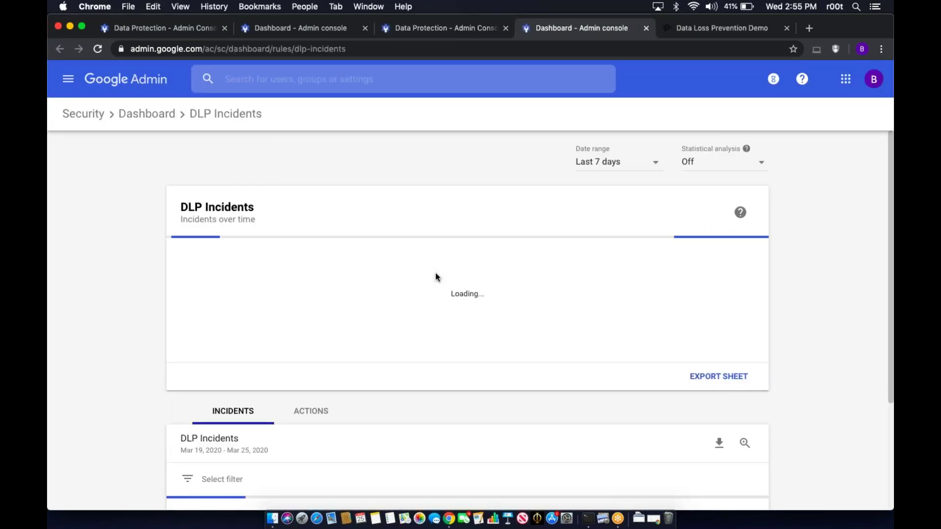
{"action": "scroll", "coordinate": [75, 319], "scroll_direction": "down", "scroll_amount": 5}
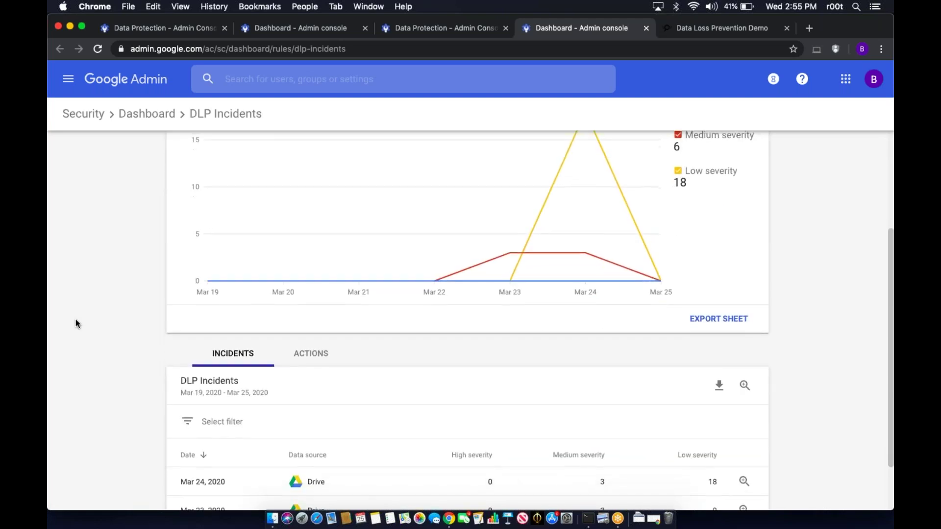
{"action": "scroll", "coordinate": [94, 325], "scroll_direction": "down", "scroll_amount": 2}
{"action": "scroll", "coordinate": [94, 325], "scroll_direction": "up", "scroll_amount": 5}
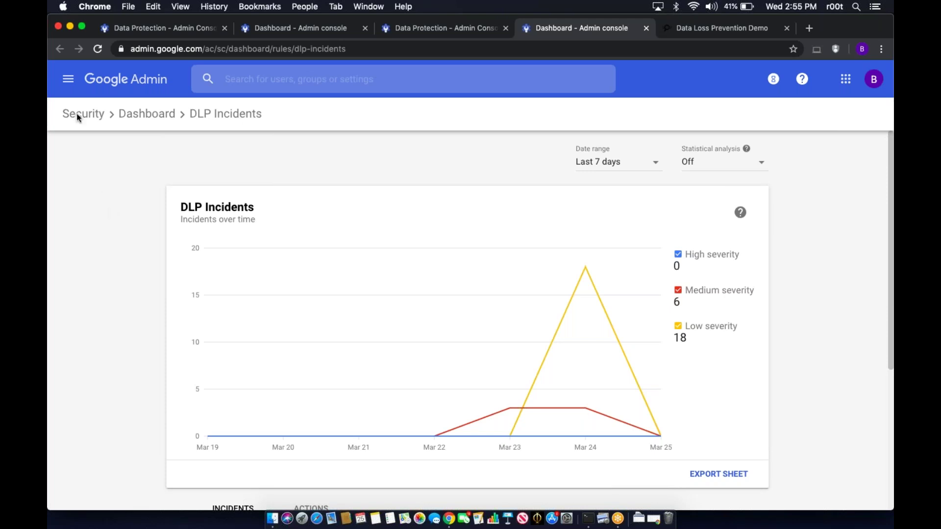
{"action": "left_click", "coordinate": [68, 79]}
- Go to Reporting > Audit and expand the Audit log categories, including Drive and Rules
{"action": "mouse_move", "coordinate": [88, 224]}
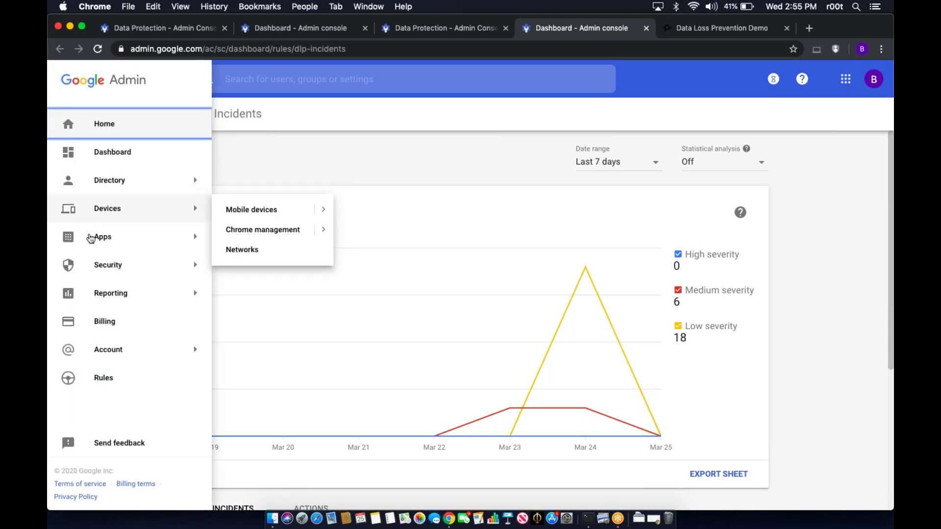
{"action": "mouse_move", "coordinate": [111, 294]}
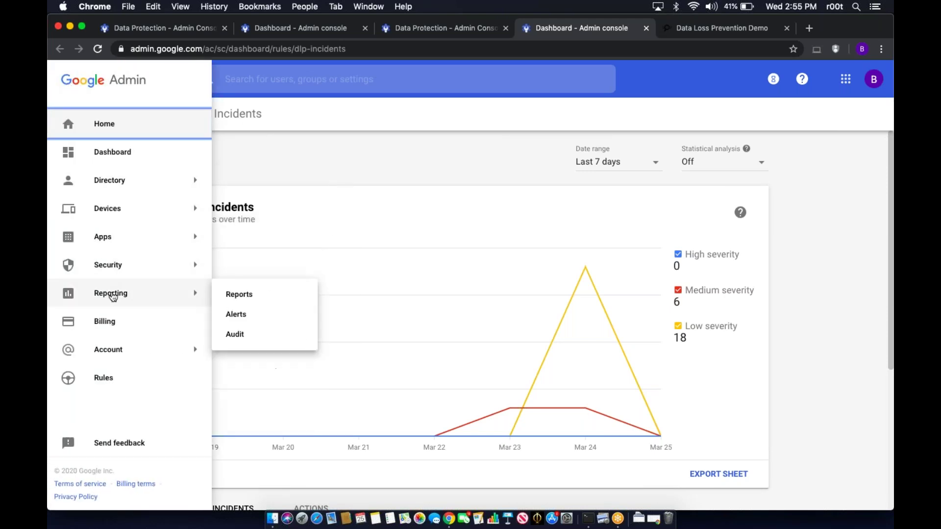
{"action": "left_click", "coordinate": [244, 339]}
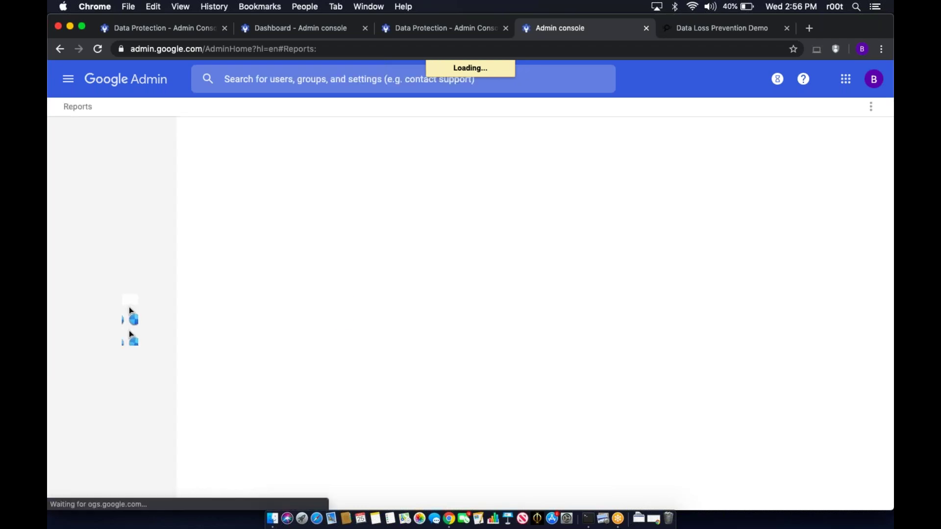
{"action": "left_click", "coordinate": [68, 79]}
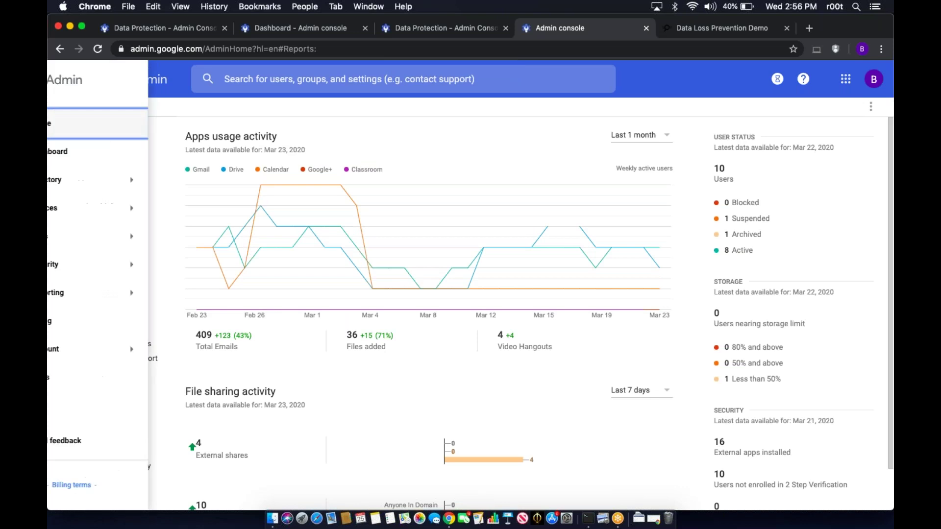
{"action": "mouse_move", "coordinate": [193, 301]}
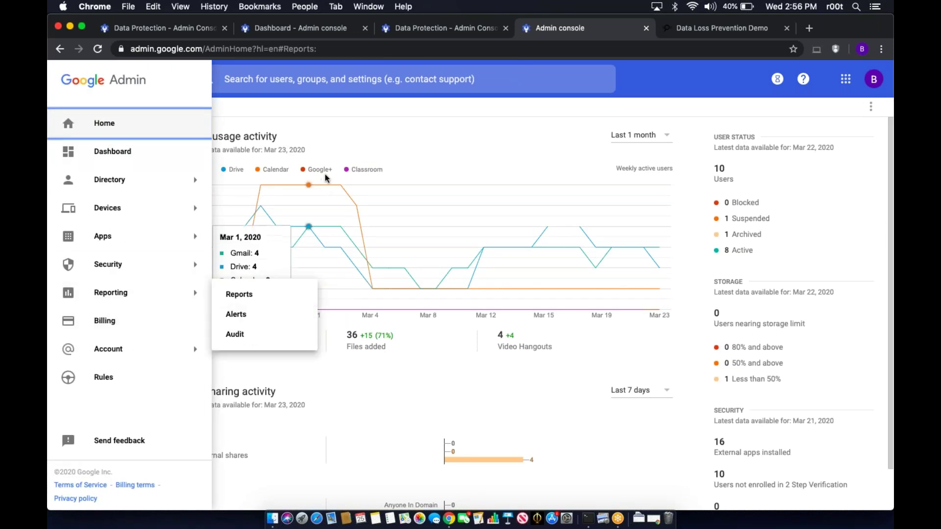
{"action": "left_click", "coordinate": [341, 143]}
{"action": "scroll", "coordinate": [93, 313], "scroll_direction": "down", "scroll_amount": 10}
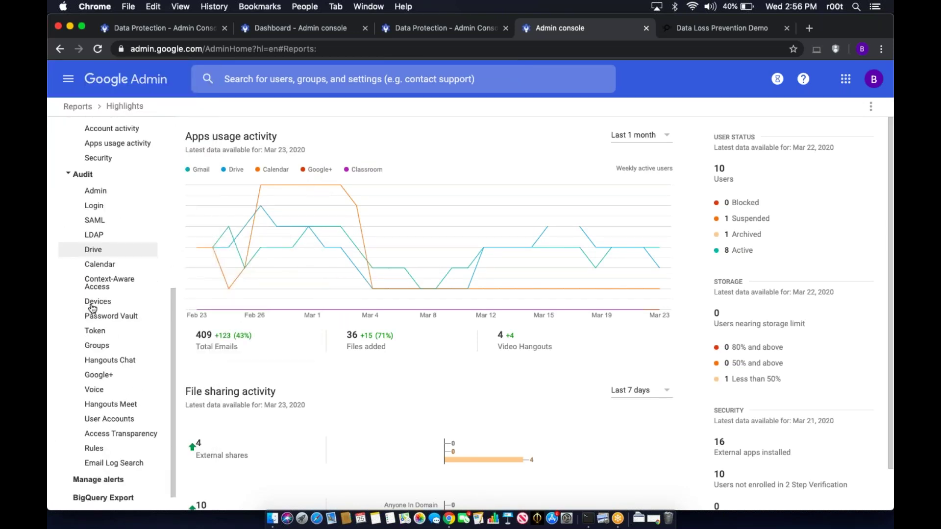
- Open the Rules audit log and scan its DLP entries, such as Credit Card Numbers matches
{"action": "left_click", "coordinate": [94, 424]}
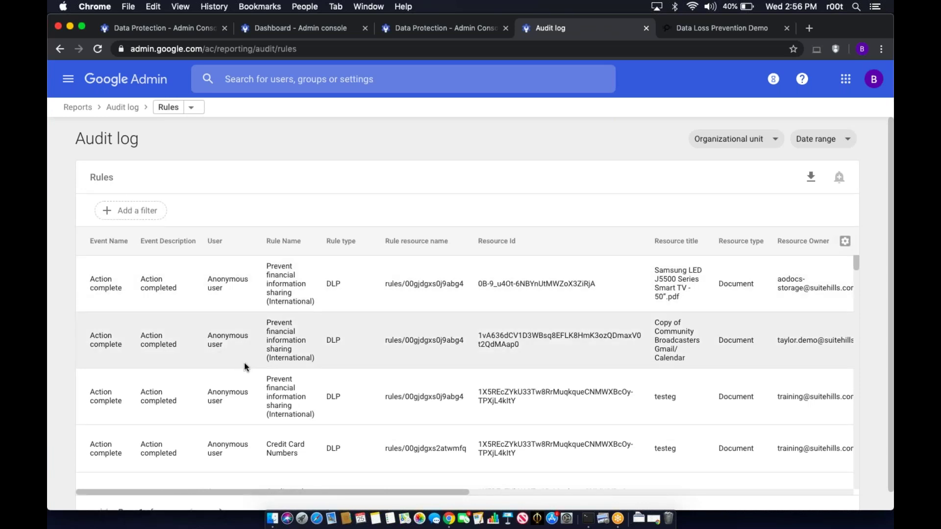
{"action": "scroll", "coordinate": [247, 367], "scroll_direction": "down", "scroll_amount": 2}
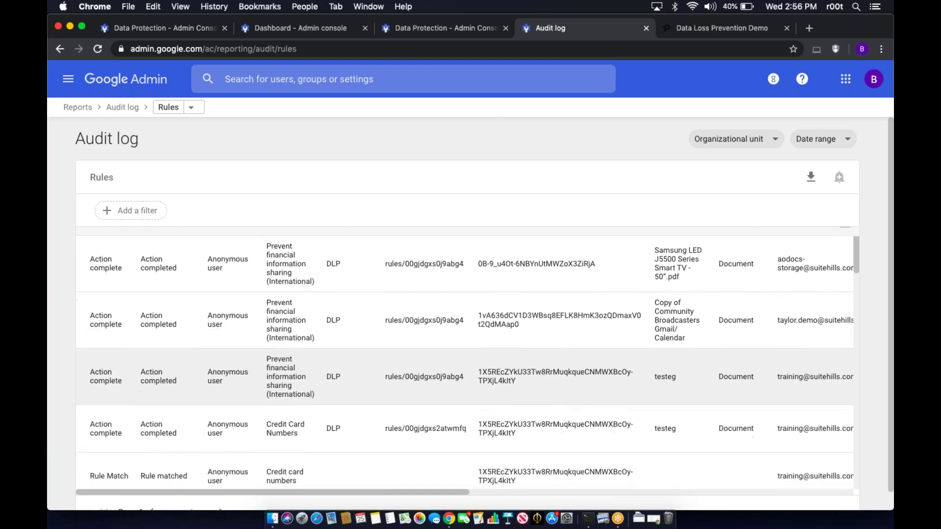
{"action": "scroll", "coordinate": [246, 372], "scroll_direction": "down", "scroll_amount": 5}
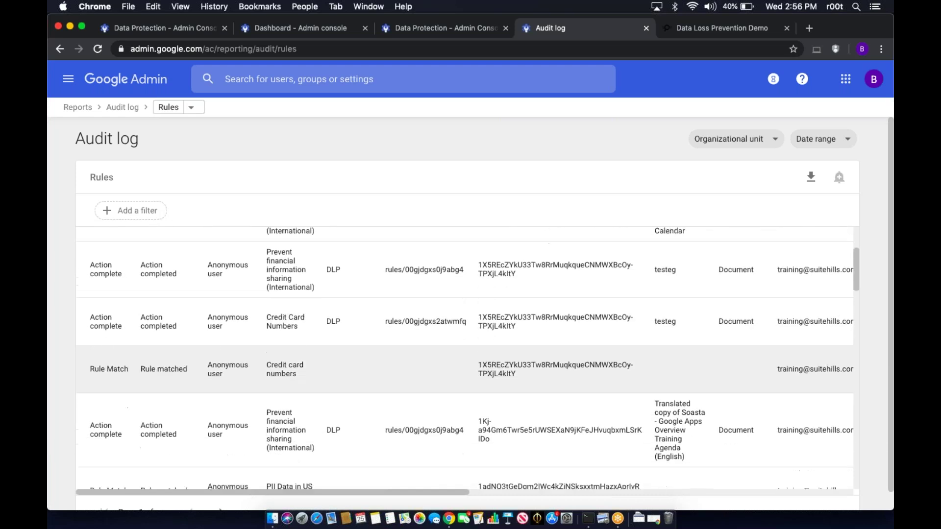
{"action": "scroll", "coordinate": [468, 358], "scroll_direction": "up", "scroll_amount": 5}
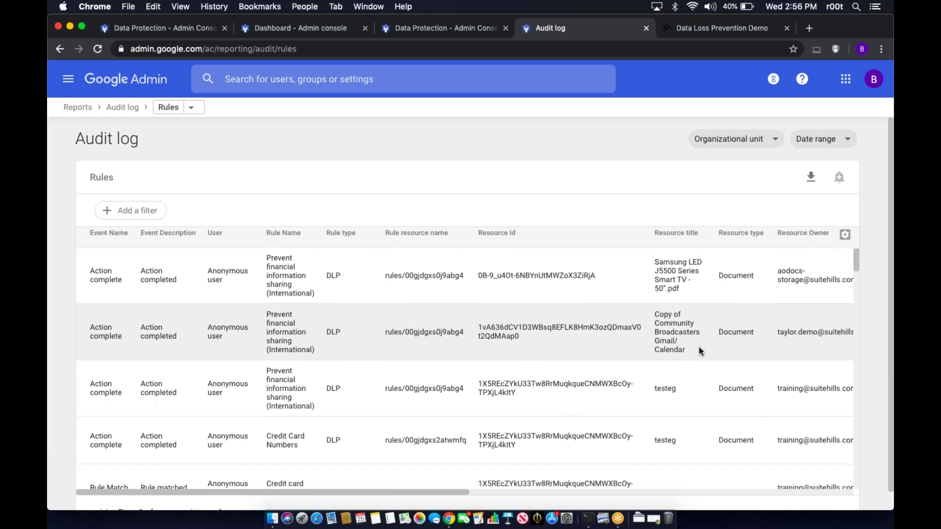
{"action": "scroll", "coordinate": [699, 347], "scroll_direction": "down", "scroll_amount": 5}
{"action": "scroll", "coordinate": [469, 355], "scroll_direction": "down", "scroll_amount": 10}
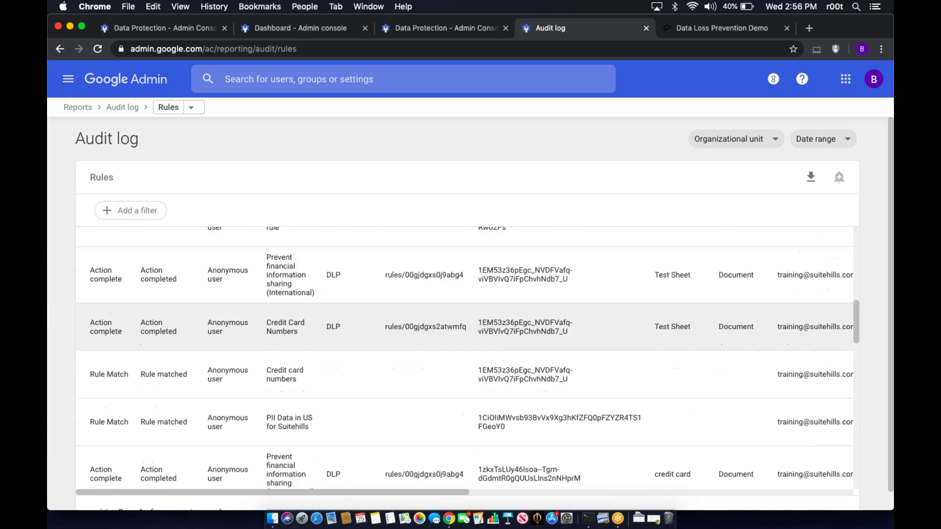
{"action": "scroll", "coordinate": [468, 357], "scroll_direction": "down", "scroll_amount": 7}
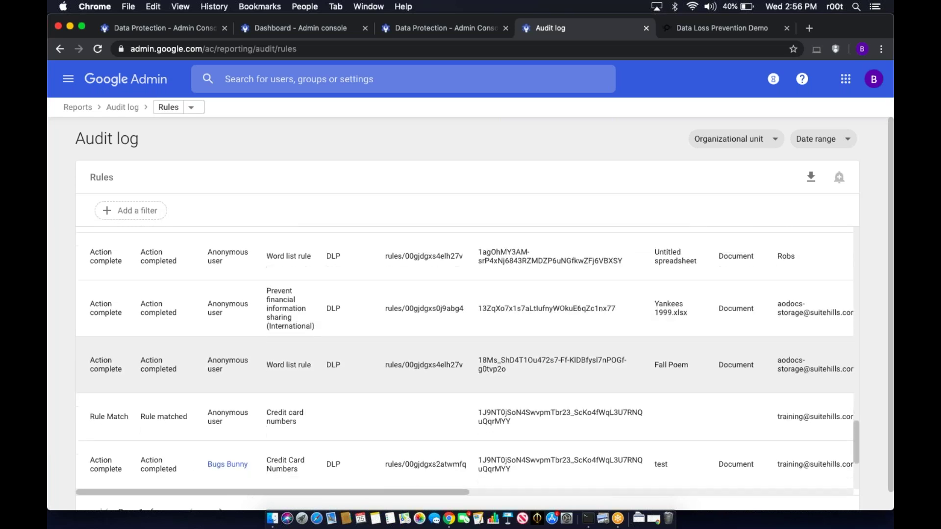
{"action": "scroll", "coordinate": [659, 282], "scroll_direction": "up", "scroll_amount": 15}
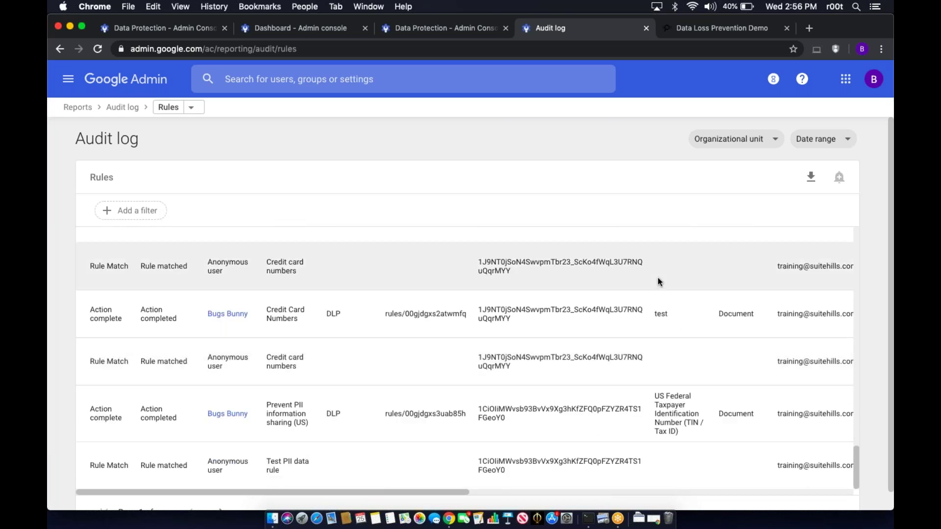
{"action": "scroll", "coordinate": [407, 247], "scroll_direction": "up", "scroll_amount": 4}
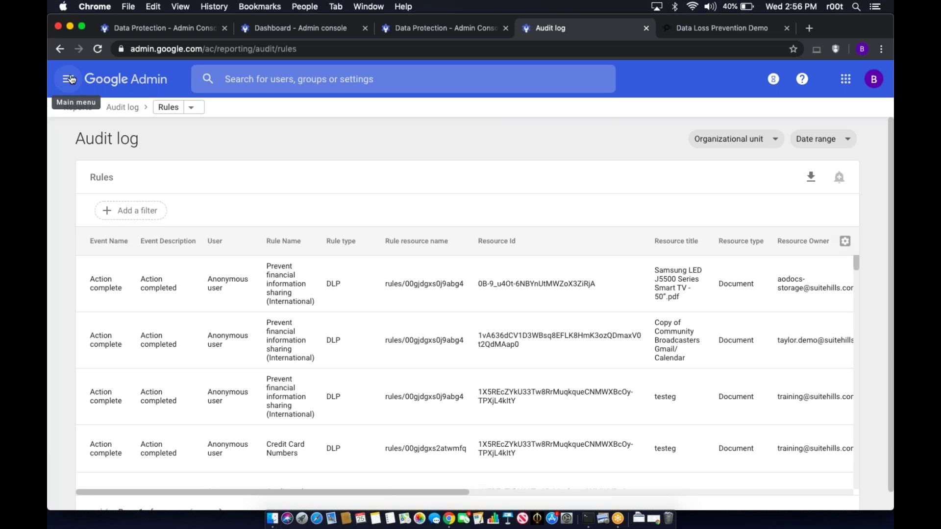
- Go to Security > Alert center and open the top Data Loss Prevention (DLP) alert
{"action": "left_click", "coordinate": [69, 79]}
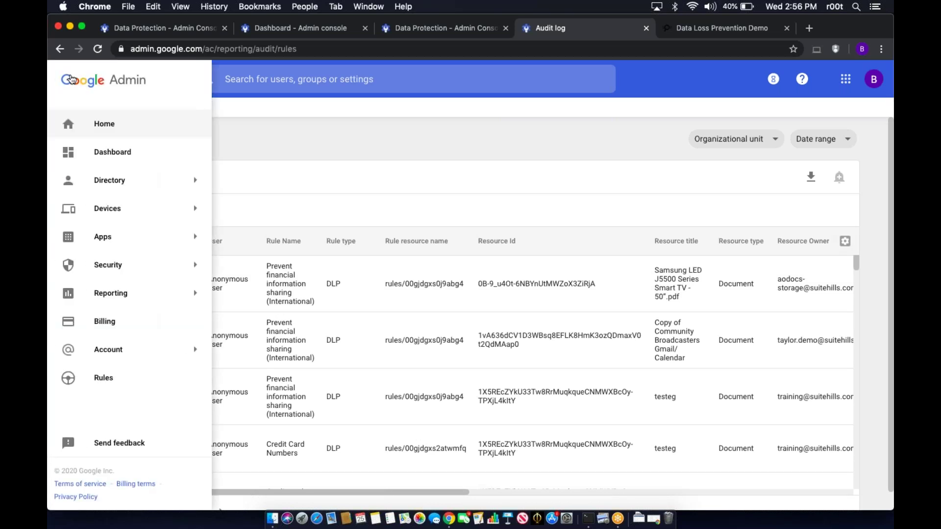
{"action": "mouse_move", "coordinate": [196, 265]}
{"action": "left_click", "coordinate": [279, 267]}
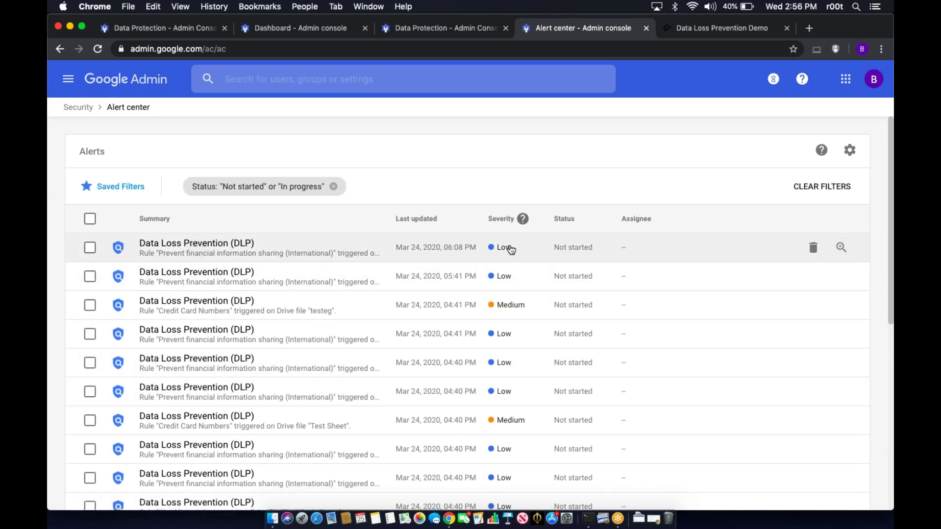
{"action": "left_click", "coordinate": [206, 247]}
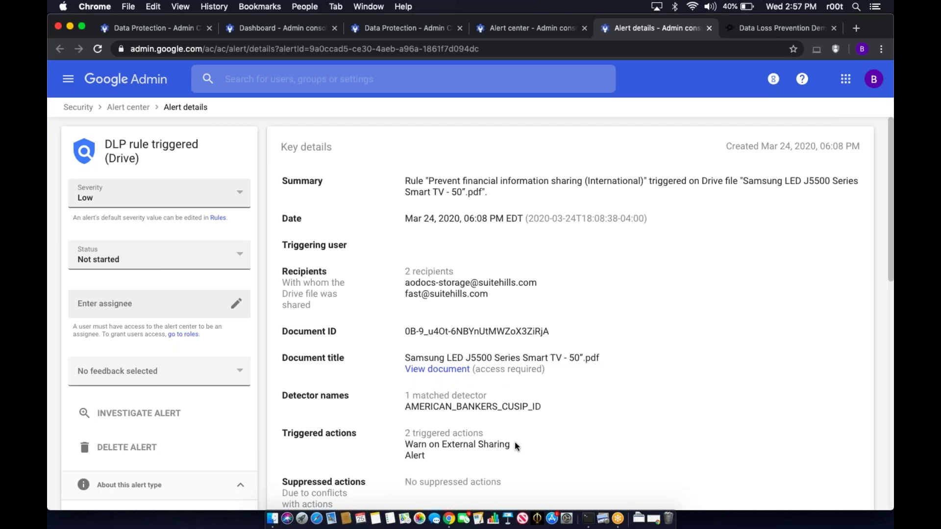
- Mark the DLP alert In progress, go back to the Alert center, then return to the console home
{"action": "left_click", "coordinate": [229, 264]}
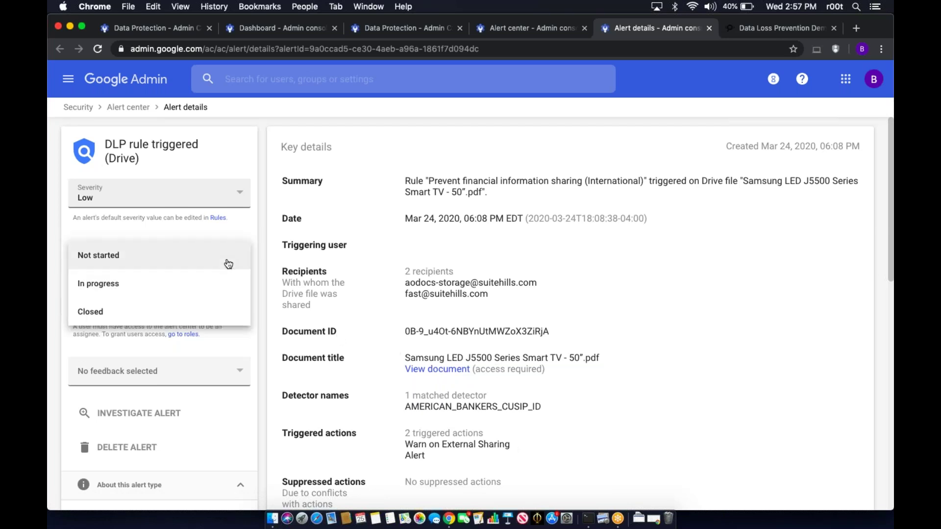
{"action": "left_click", "coordinate": [224, 288]}
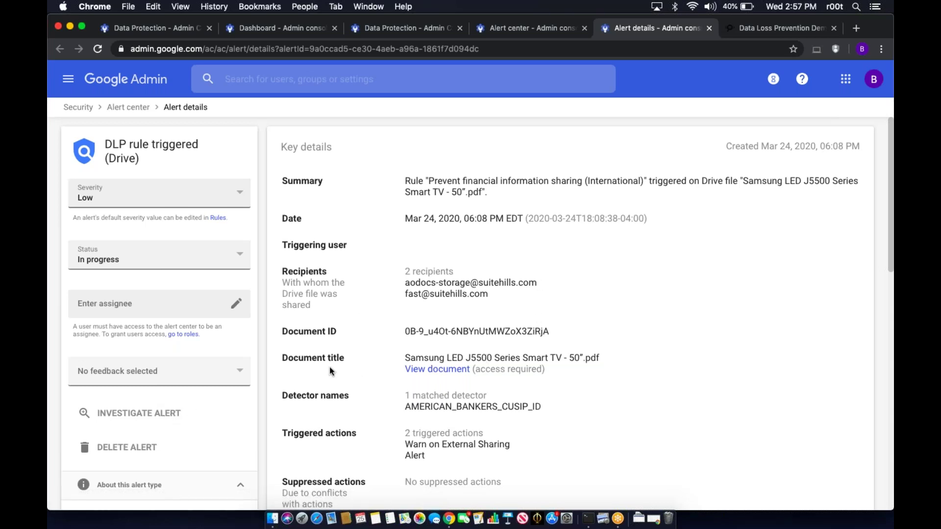
{"action": "left_click", "coordinate": [174, 263]}
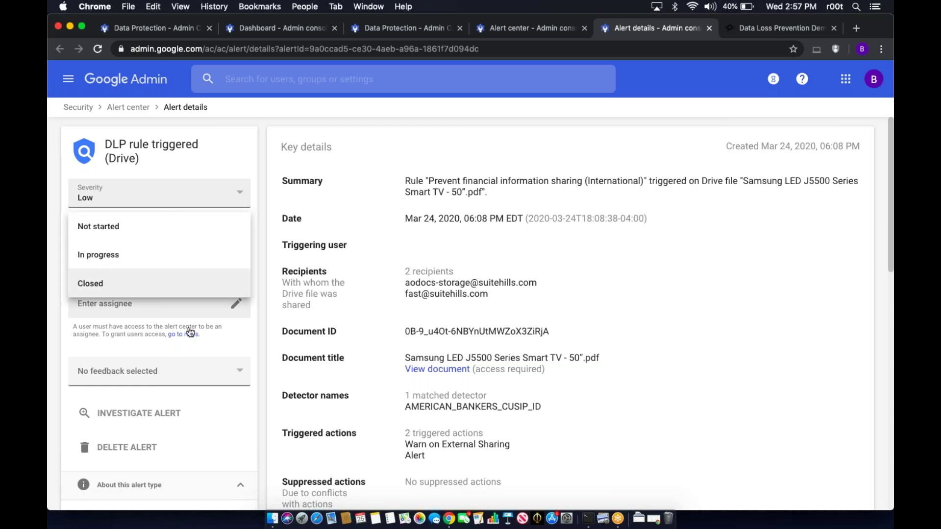
{"action": "left_click", "coordinate": [261, 266]}
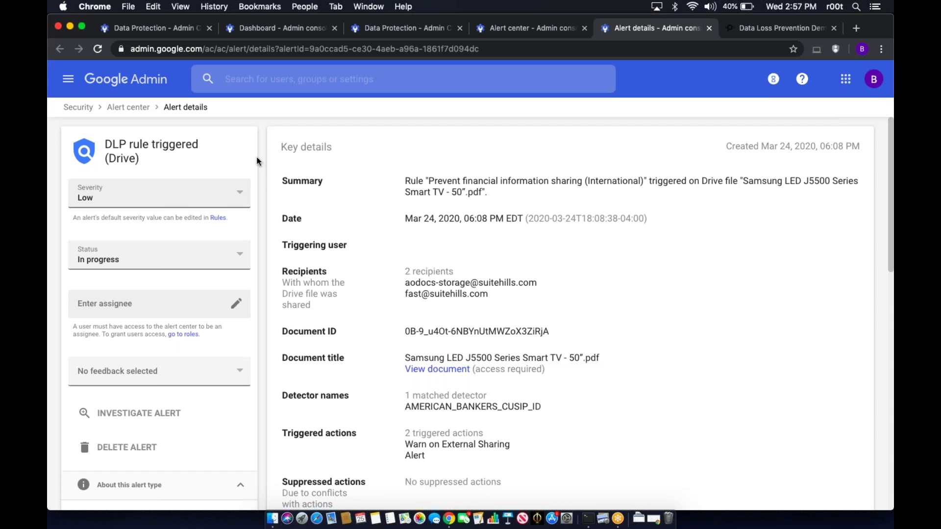
{"action": "left_click", "coordinate": [128, 107]}
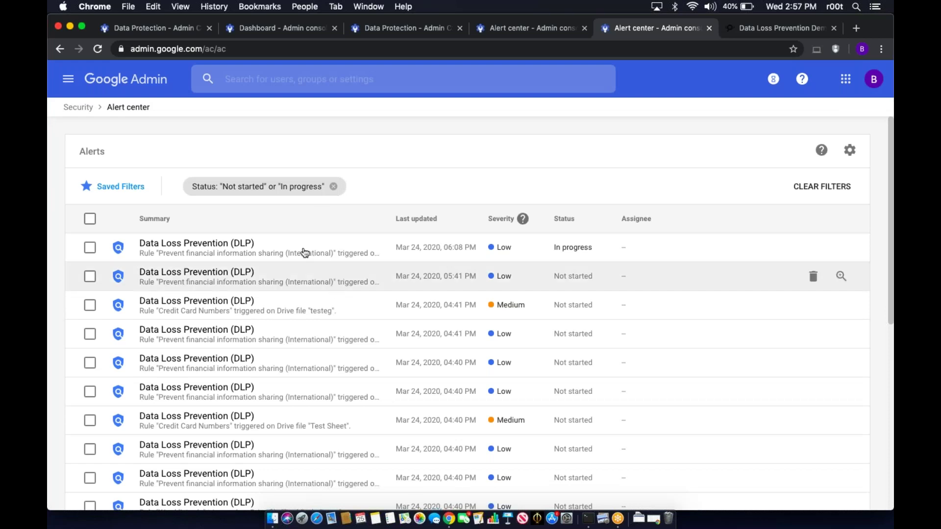
{"action": "left_click", "coordinate": [68, 79]}
{"action": "left_click", "coordinate": [104, 122]}
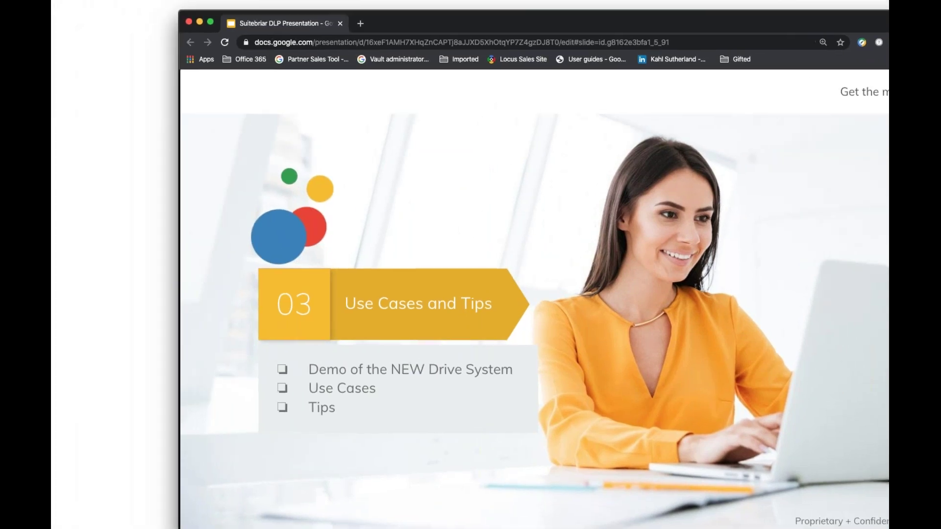
- Advance the DLP presentation to the Tip #1 slide on choosing DLP thresholds
{"action": "key", "text": "Right"}
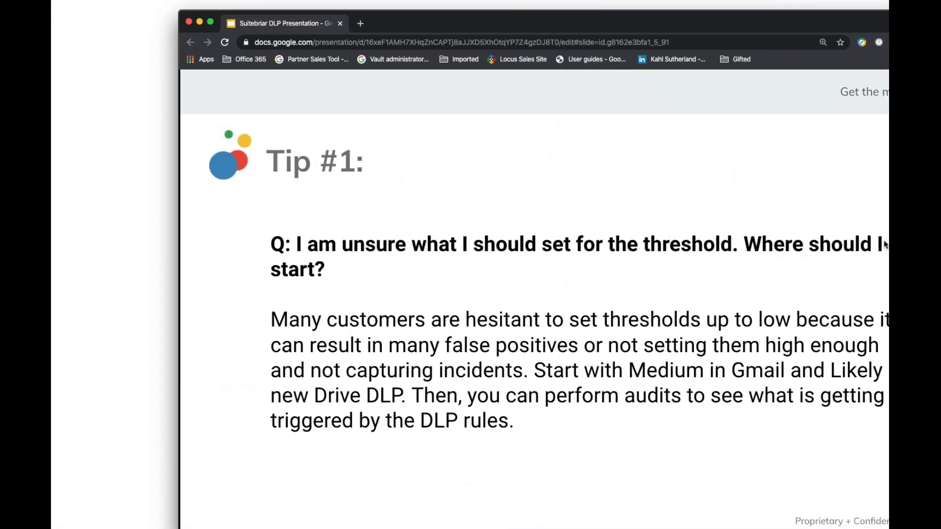